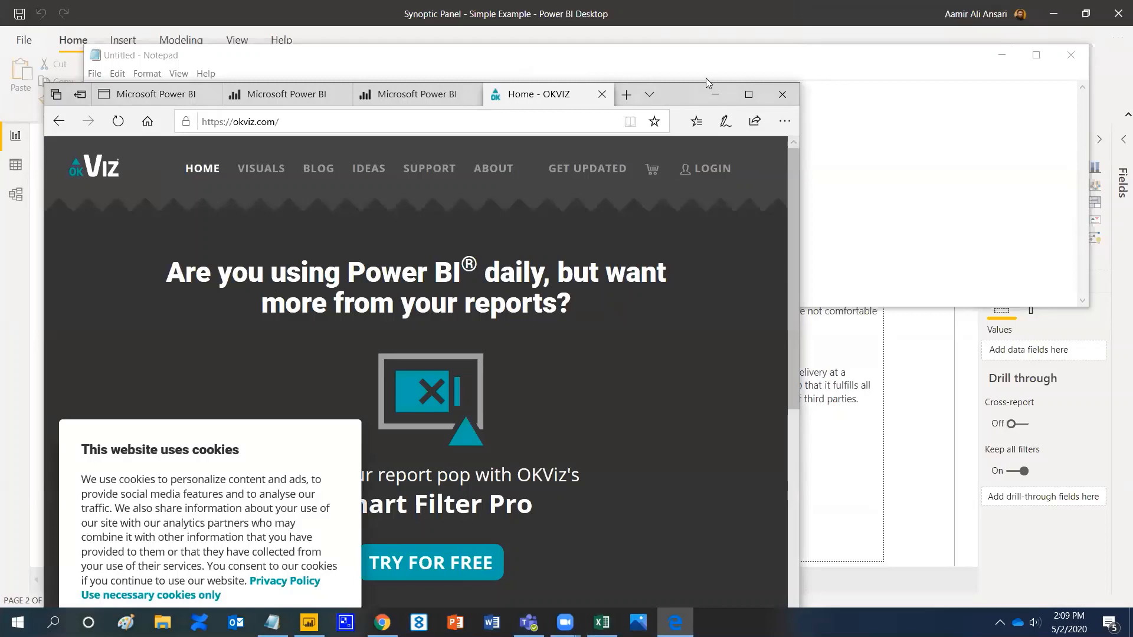
Step: Open the Synoptic Designer site from OKViz's Synoptic Panel visual page and allow all cookies
left_click_drag(686, 85, 780, 54)
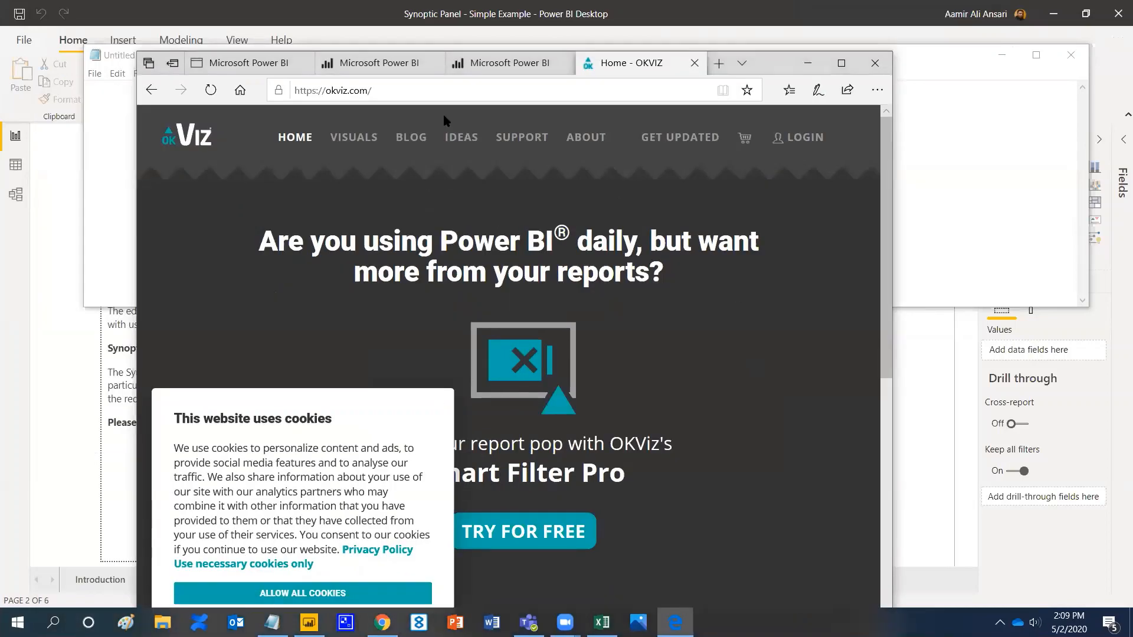
left_click(365, 145)
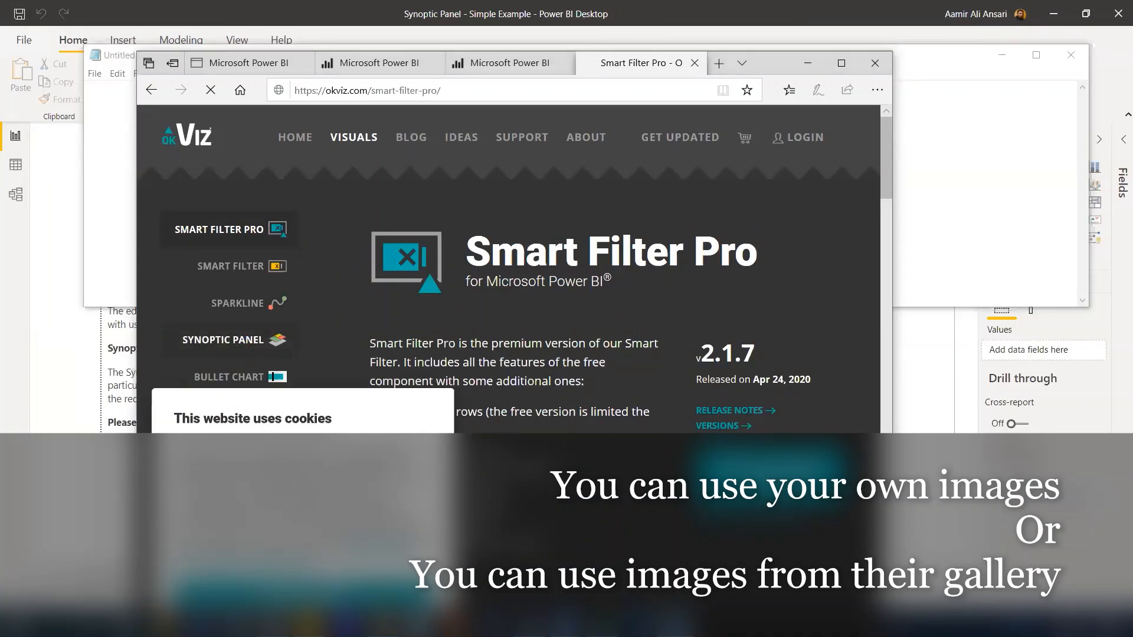
left_click(224, 340)
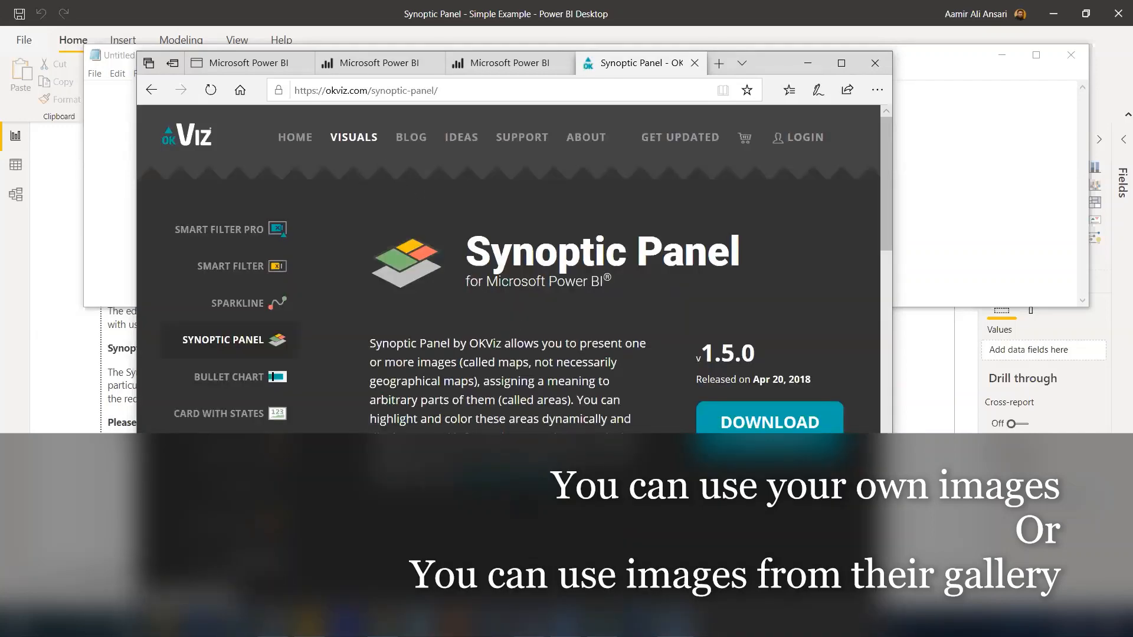
left_click(524, 481)
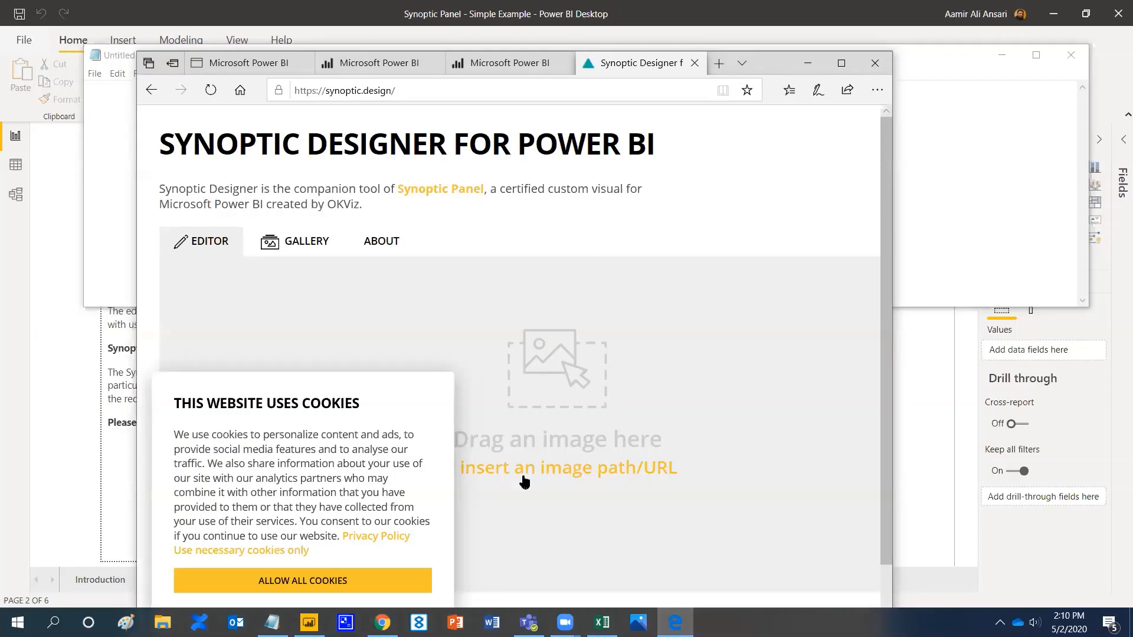
left_click(311, 581)
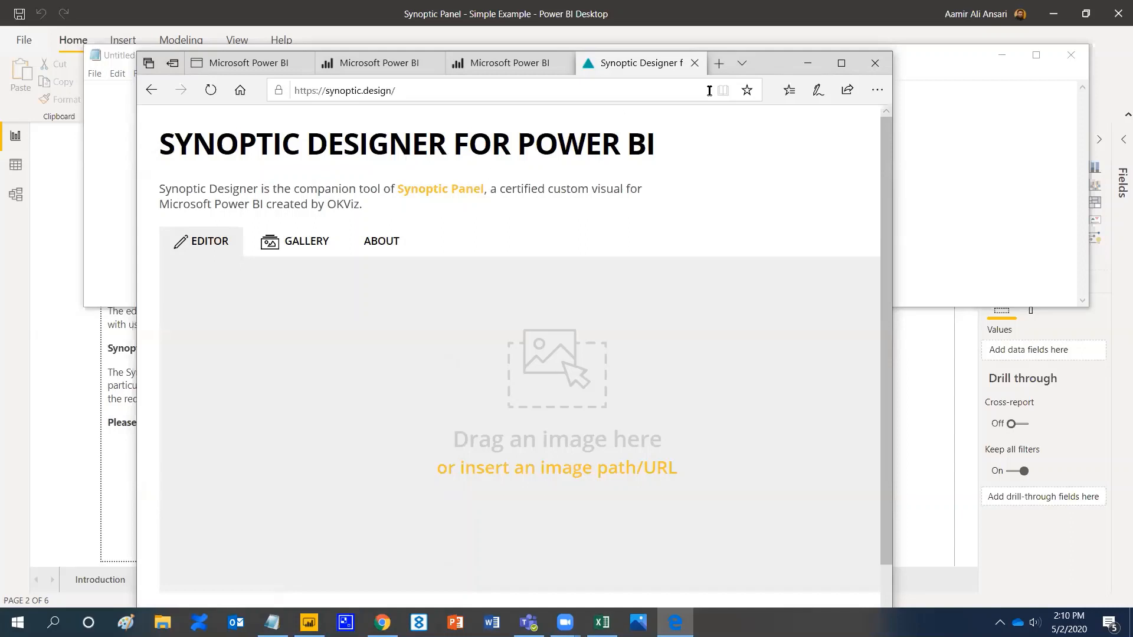
left_click_drag(781, 56, 826, 35)
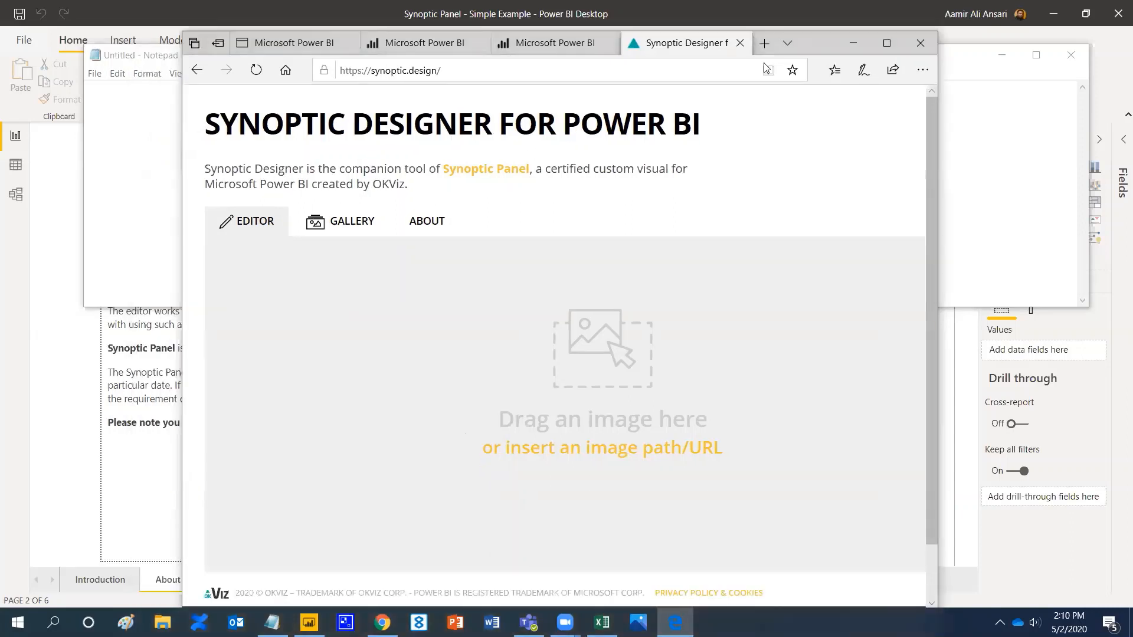
Step: Browse the Synoptic Designer gallery's general images and its country/territory maps, down to the Hex Map of USA
left_click(362, 227)
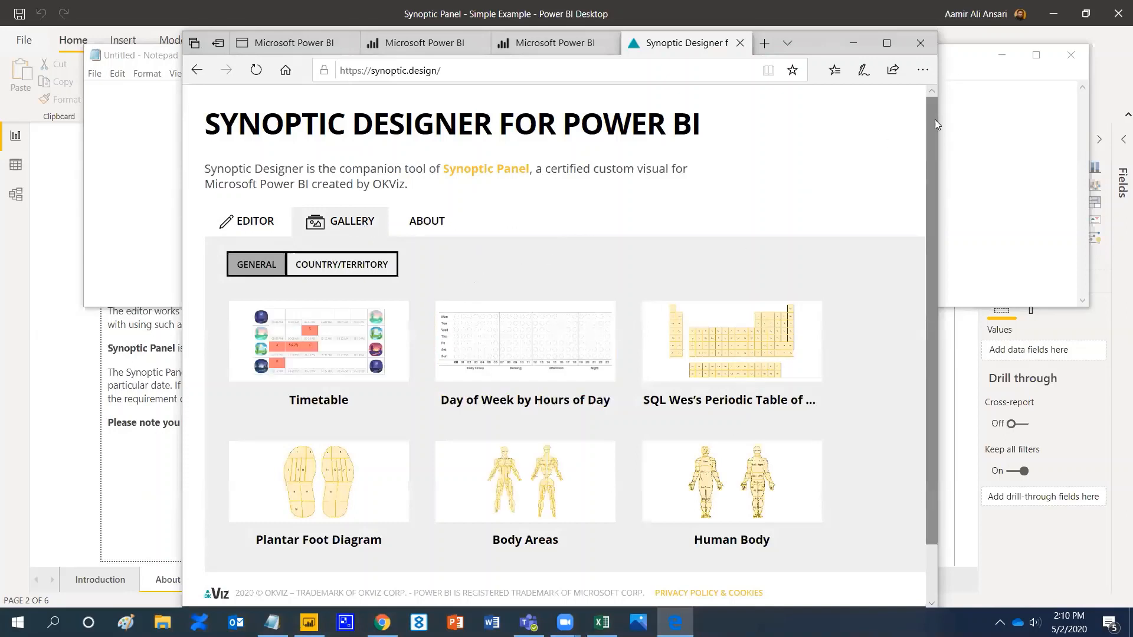
left_click_drag(931, 119, 934, 190)
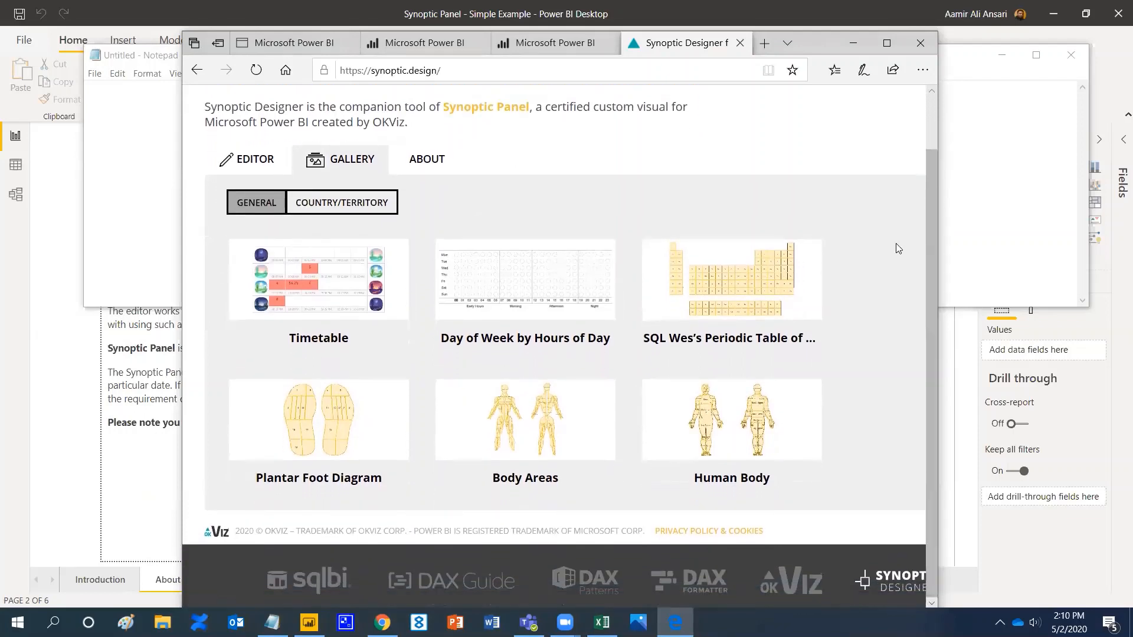
left_click(331, 202)
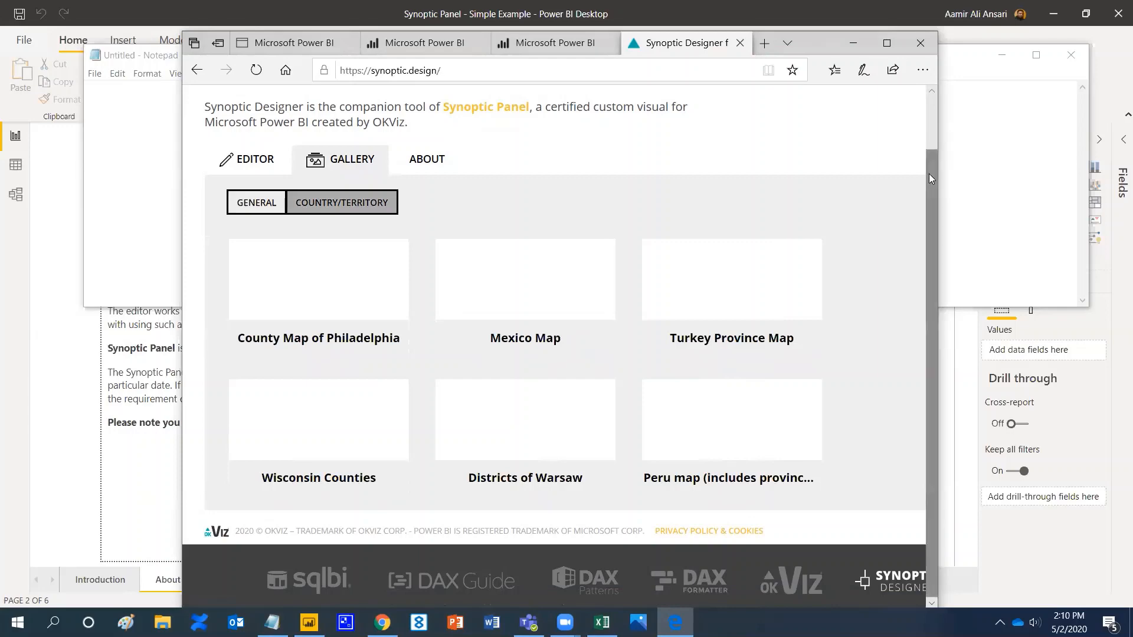
left_click_drag(937, 211, 1081, 212)
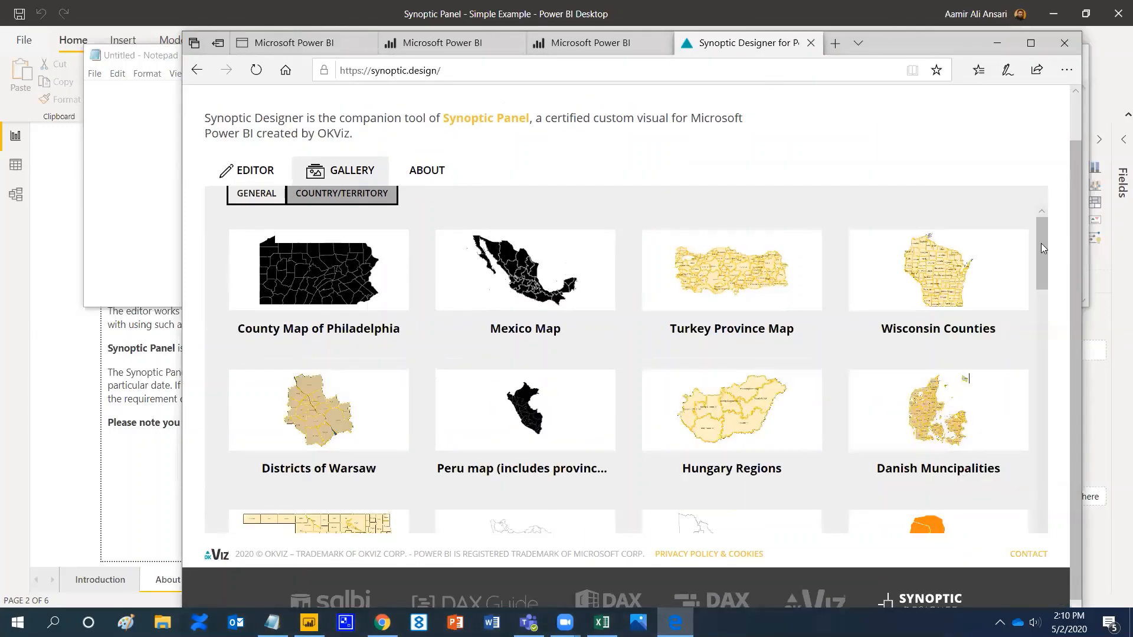
left_click_drag(1040, 247, 1038, 427)
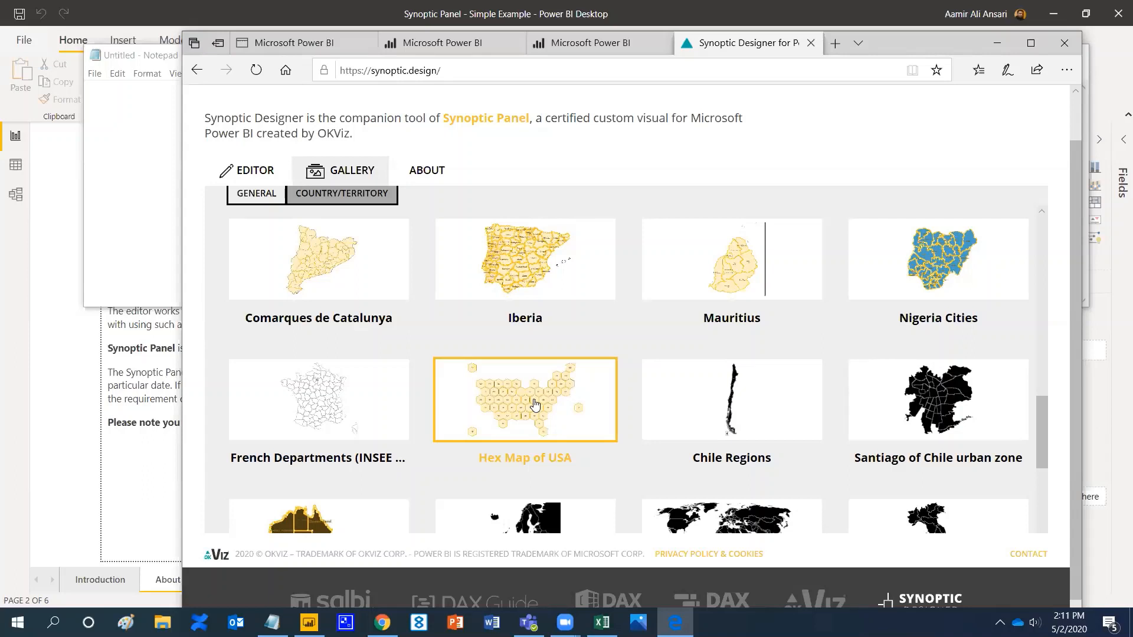
Step: Open the COVID-19 USA report and inspect the state tooltips on the hex map of cases
left_click(534, 44)
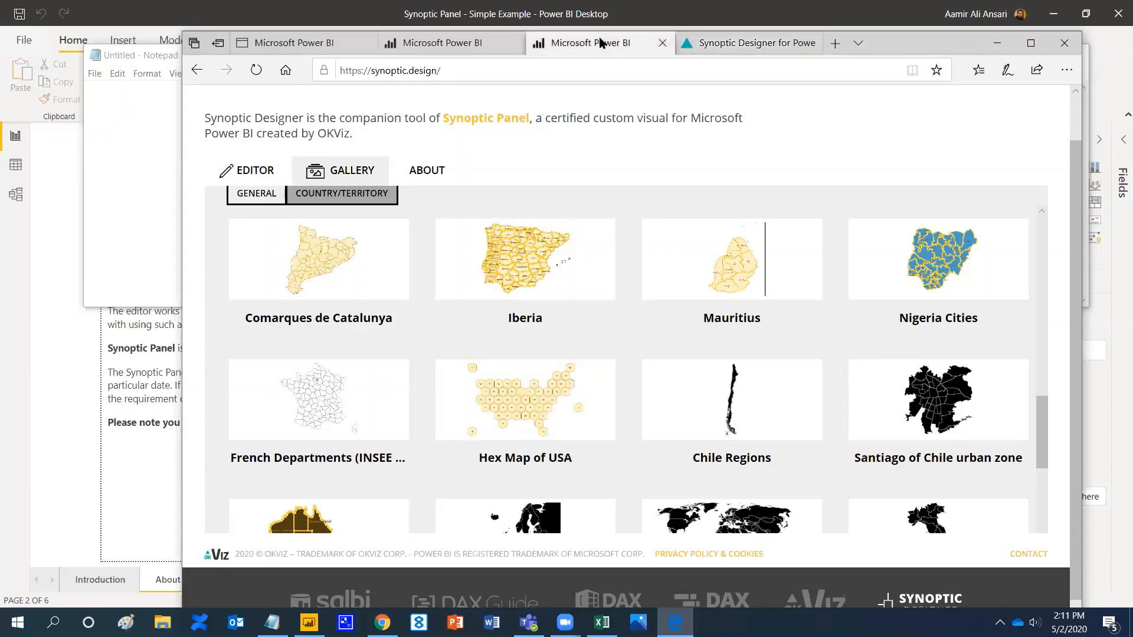
left_click(291, 48)
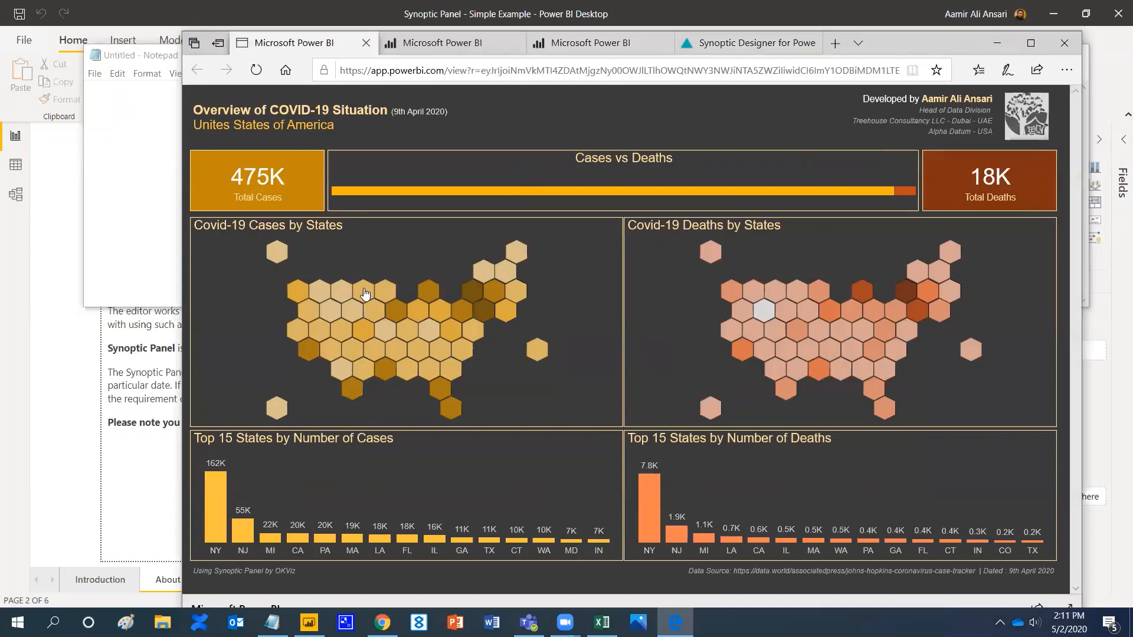
mouse_move(365, 293)
mouse_move(421, 307)
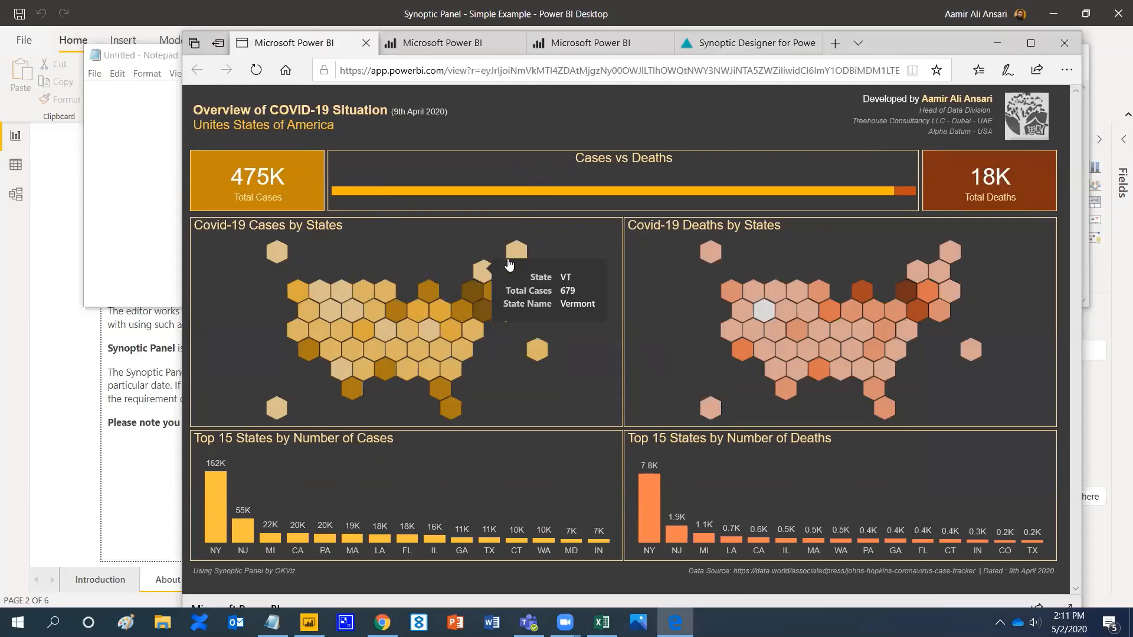
mouse_move(466, 283)
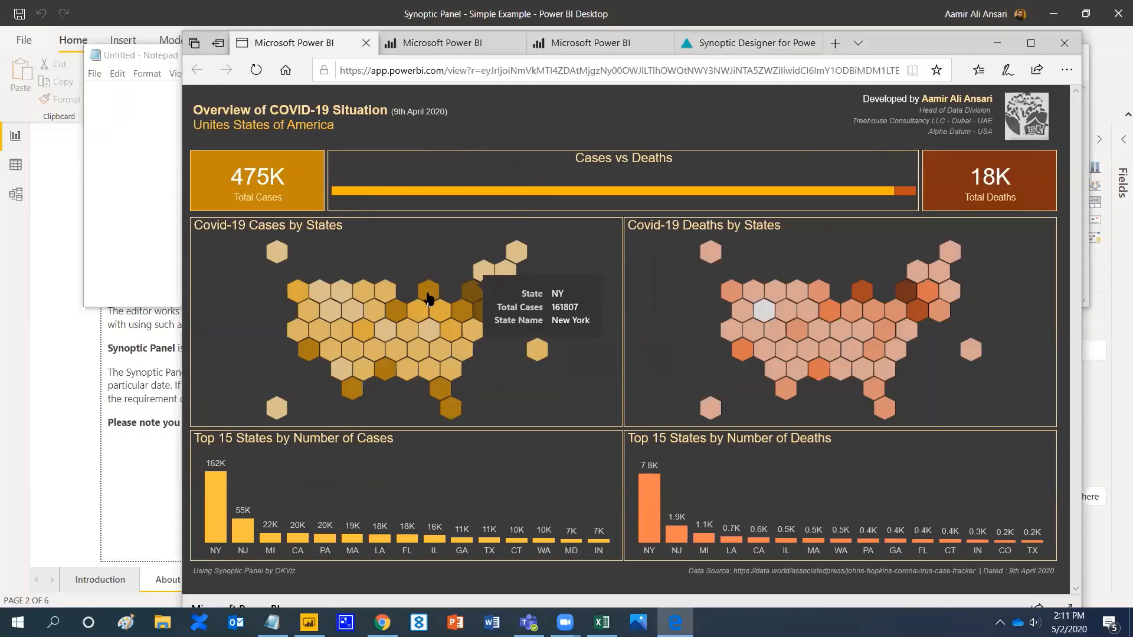
mouse_move(447, 331)
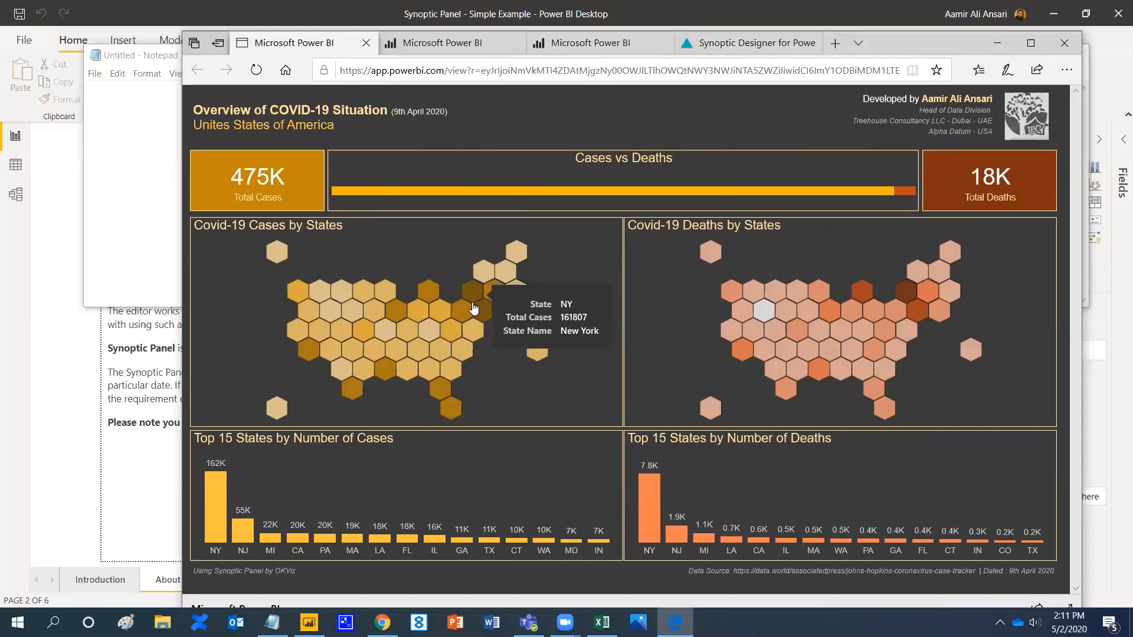
mouse_move(364, 338)
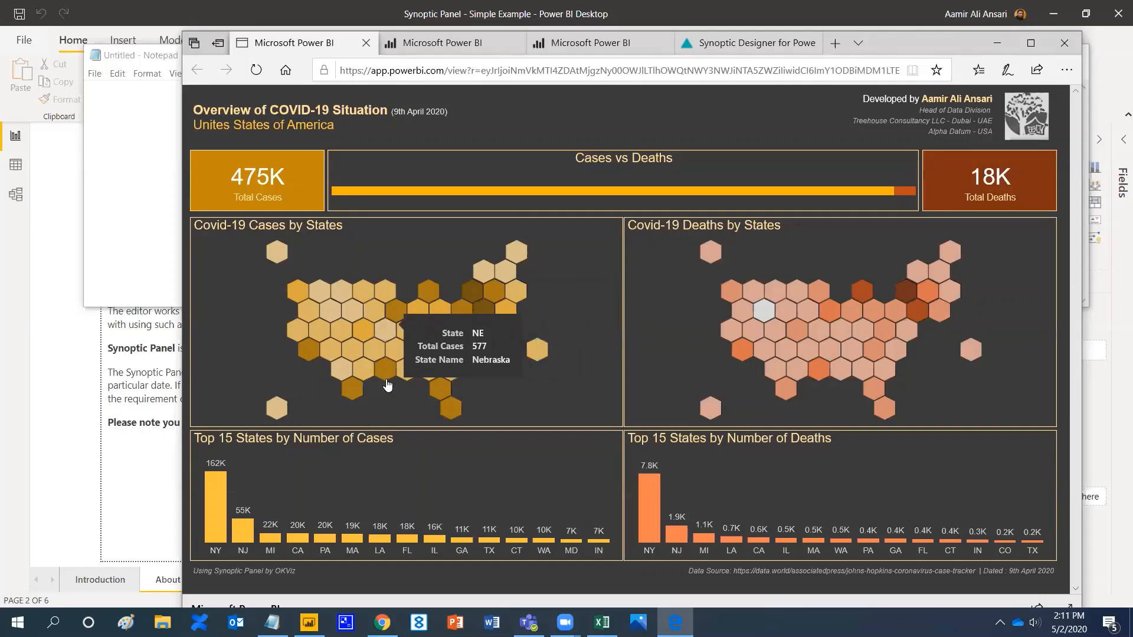
mouse_move(392, 386)
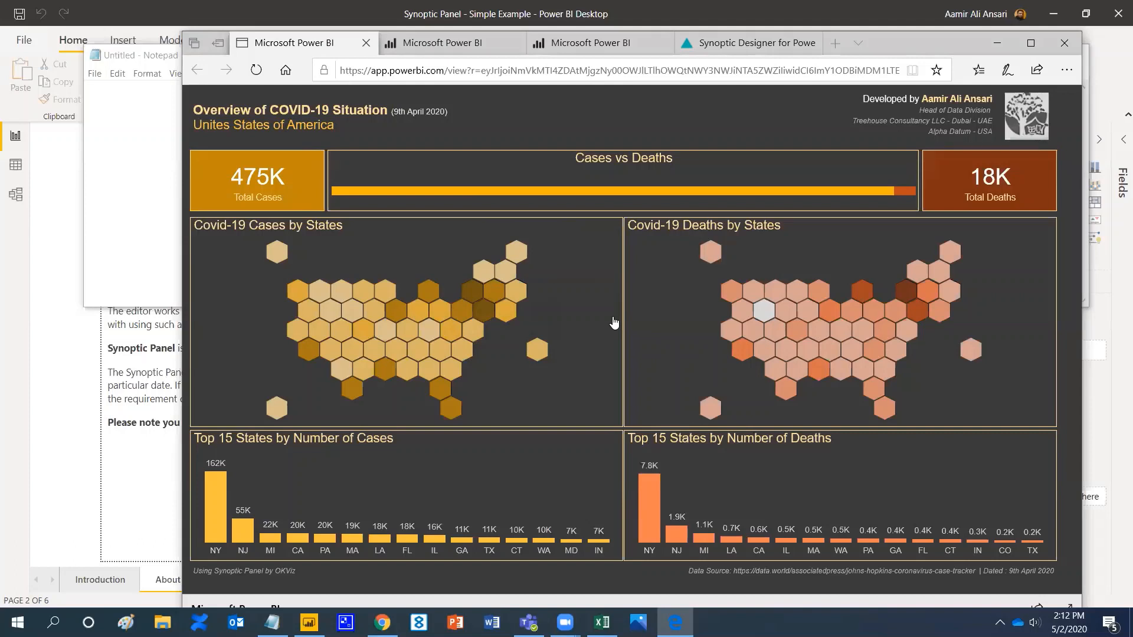
Step: Examine the Data Center Performance Report's floor plan filtered by Cooling incidents and by Air Conditioner assets, and clear the filters
left_click(765, 42)
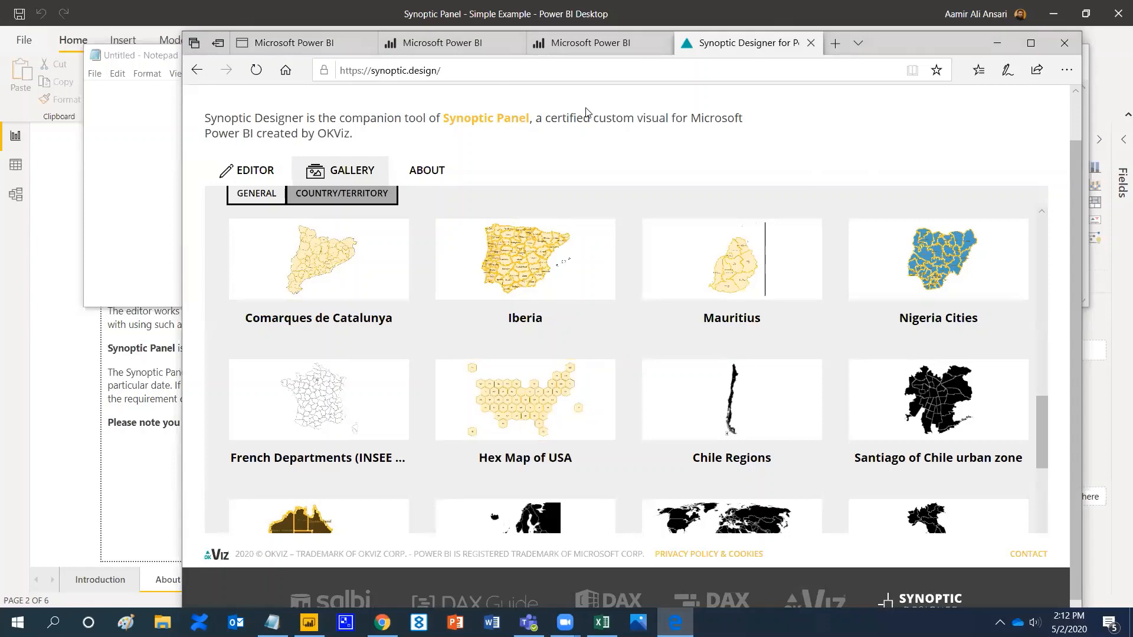
left_click(444, 51)
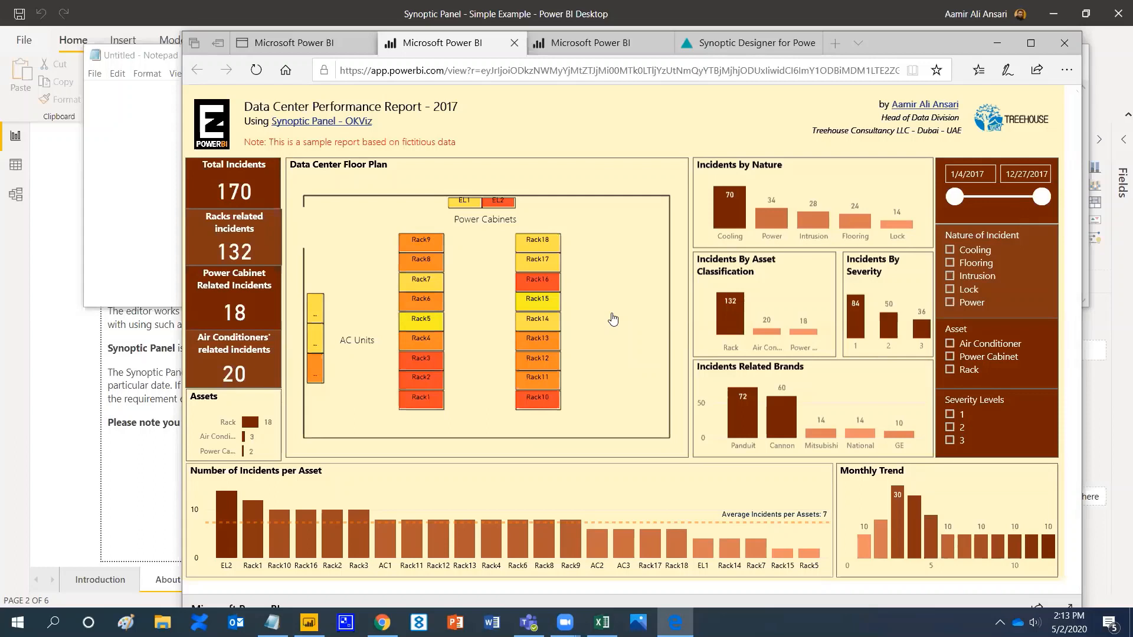
left_click(951, 253)
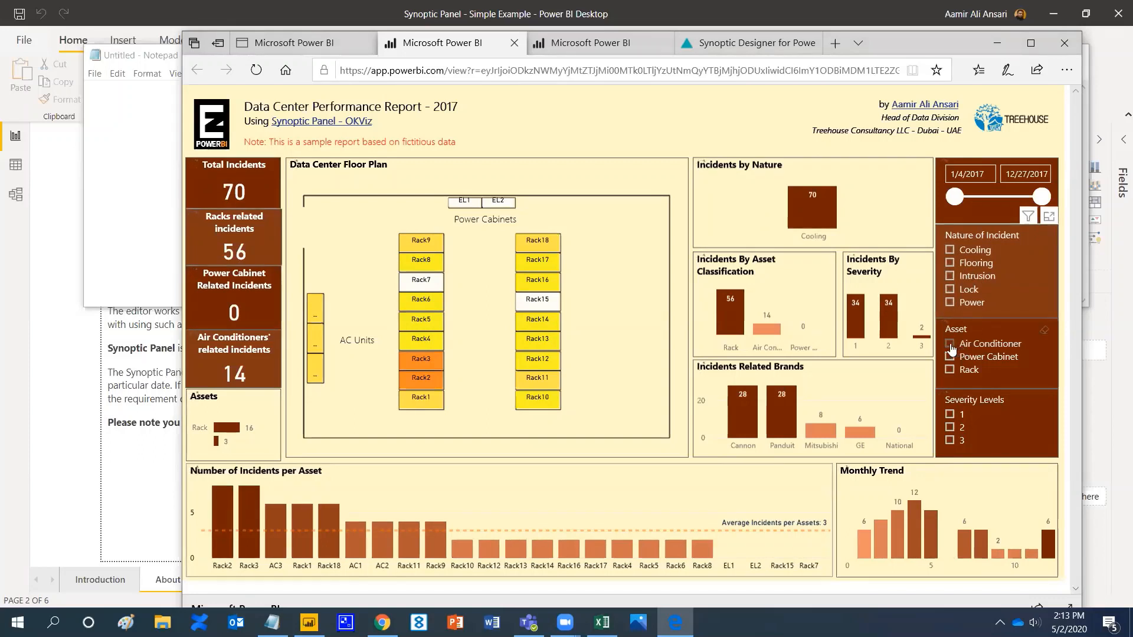
left_click(950, 345)
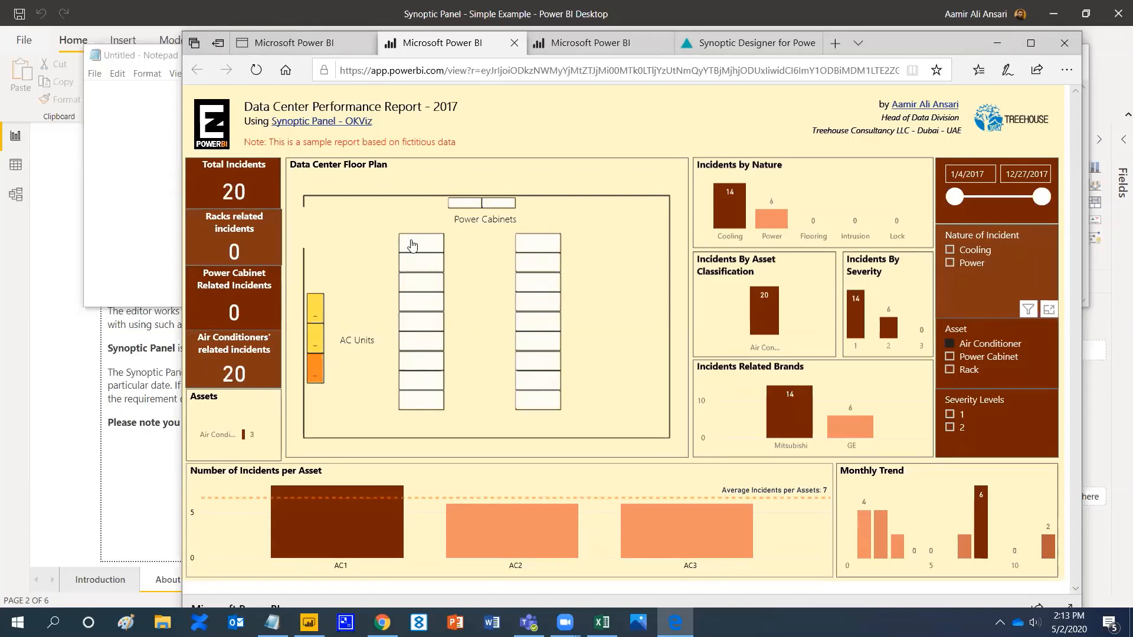
left_click(950, 344)
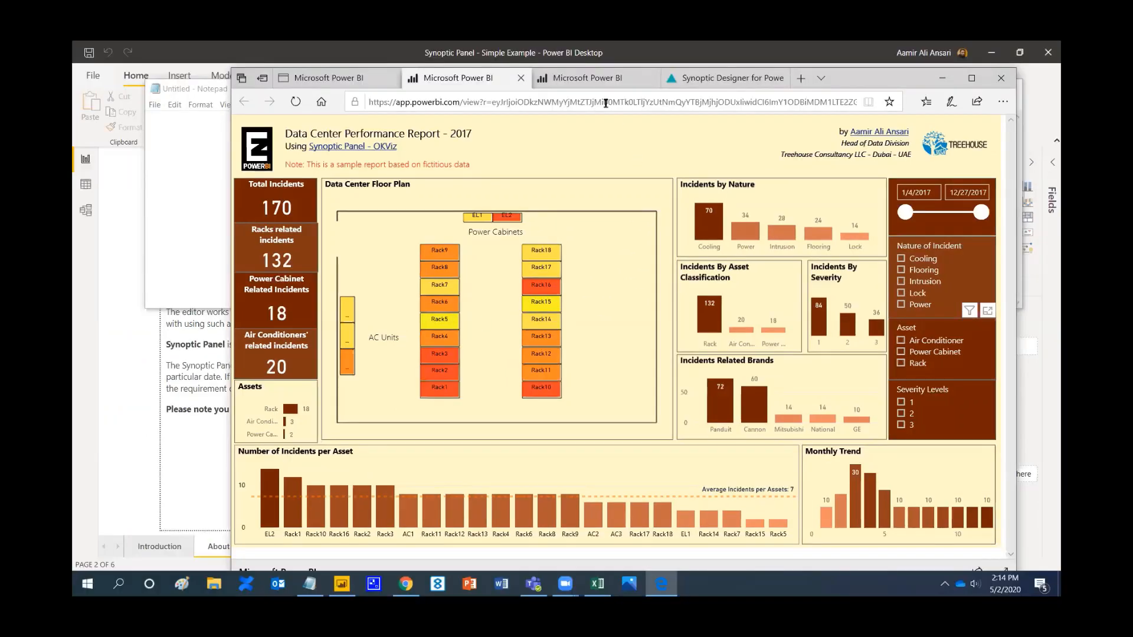
Step: Compare the Aircraft Workshop Report with the data center floor plan and check the Rack9 tooltip
left_click(597, 43)
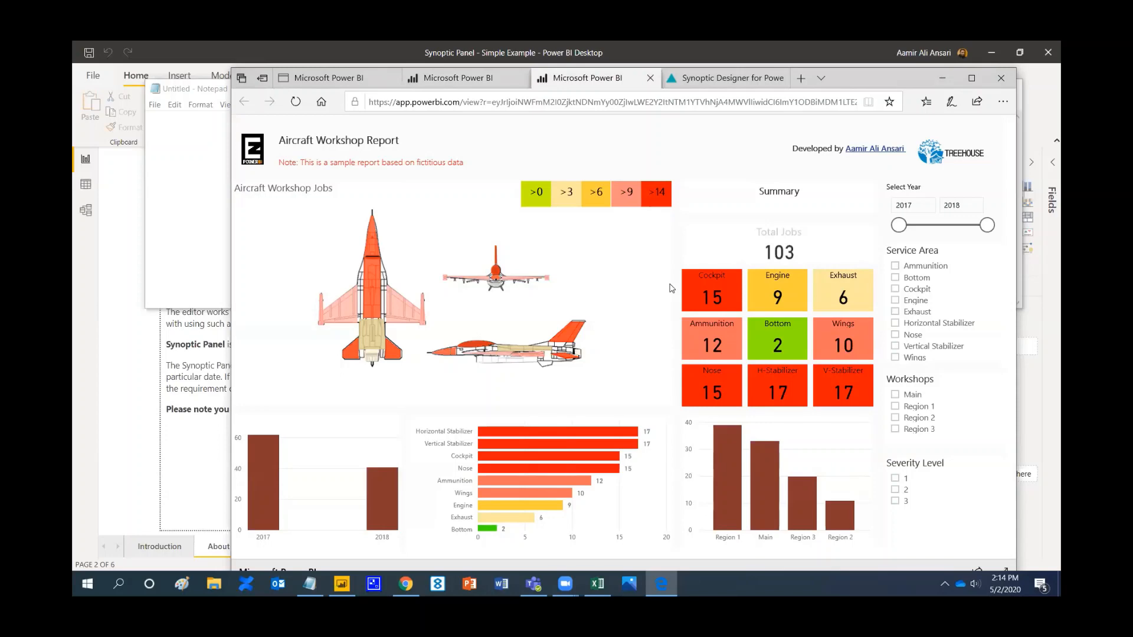
left_click(456, 79)
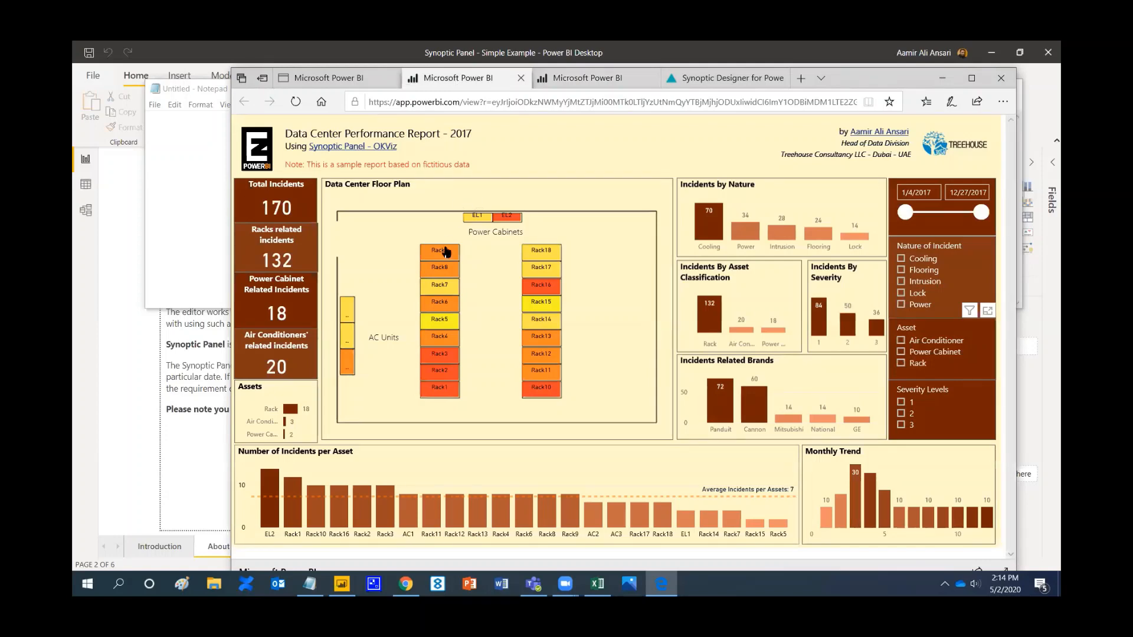
mouse_move(447, 254)
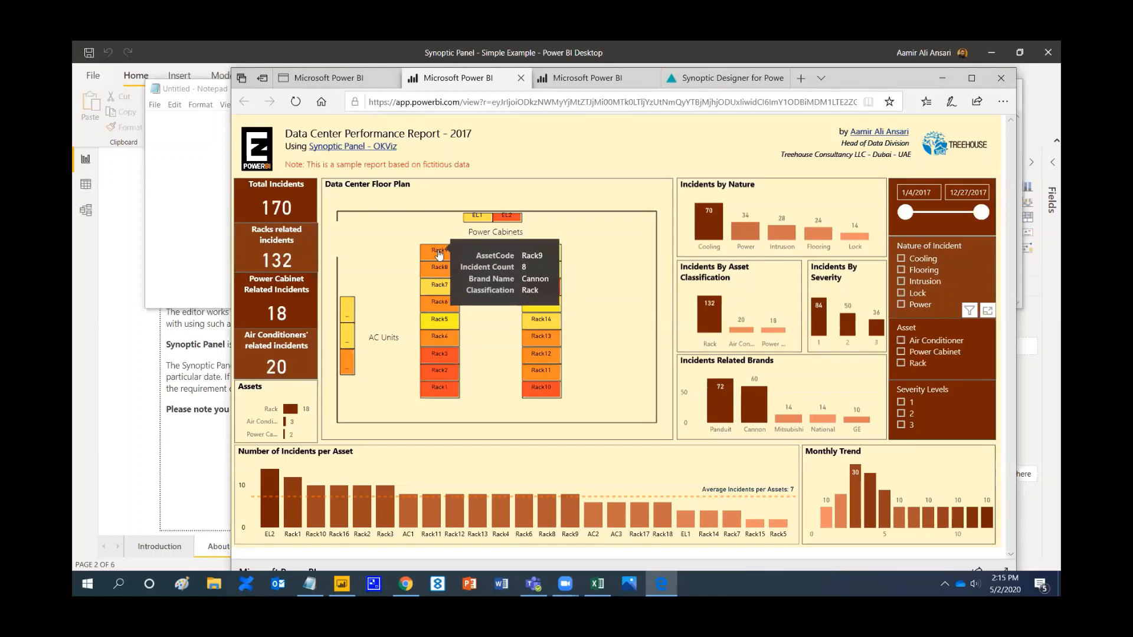
Step: Cross-filter the Aircraft Workshop Report by the cockpit and by the wings on the aircraft drawing, and clear the selection
left_click(599, 82)
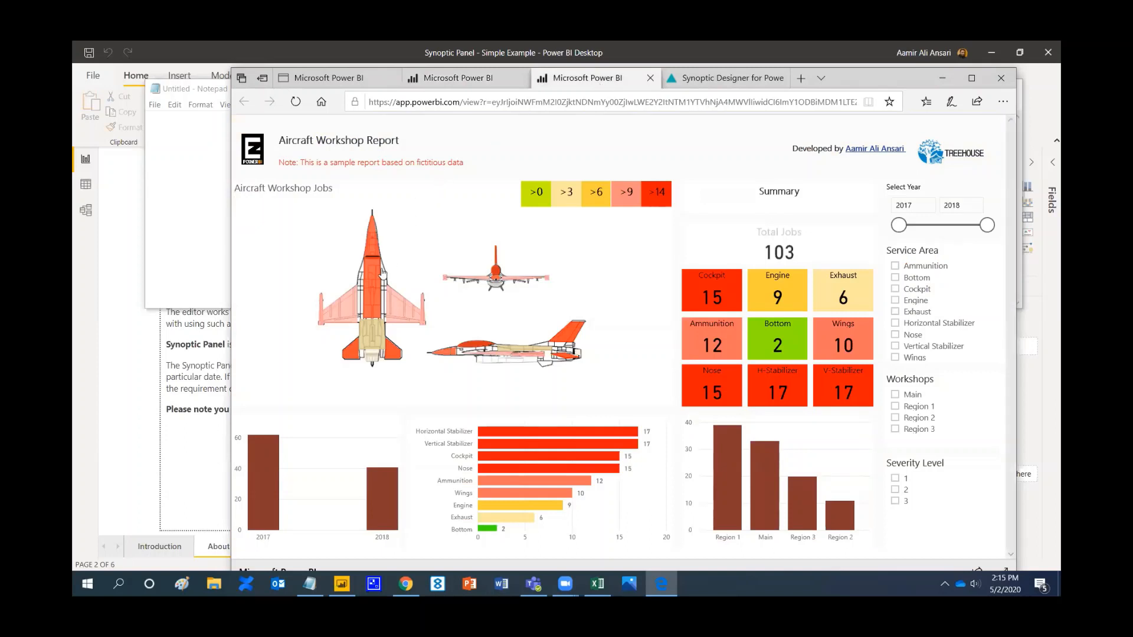
left_click(497, 274)
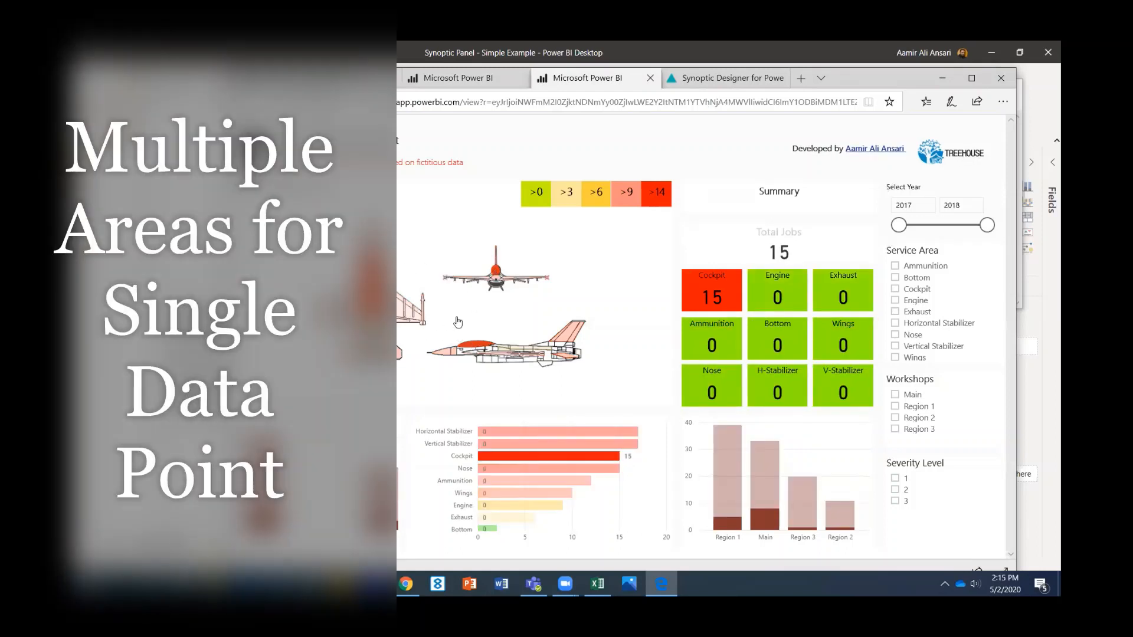
mouse_move(401, 316)
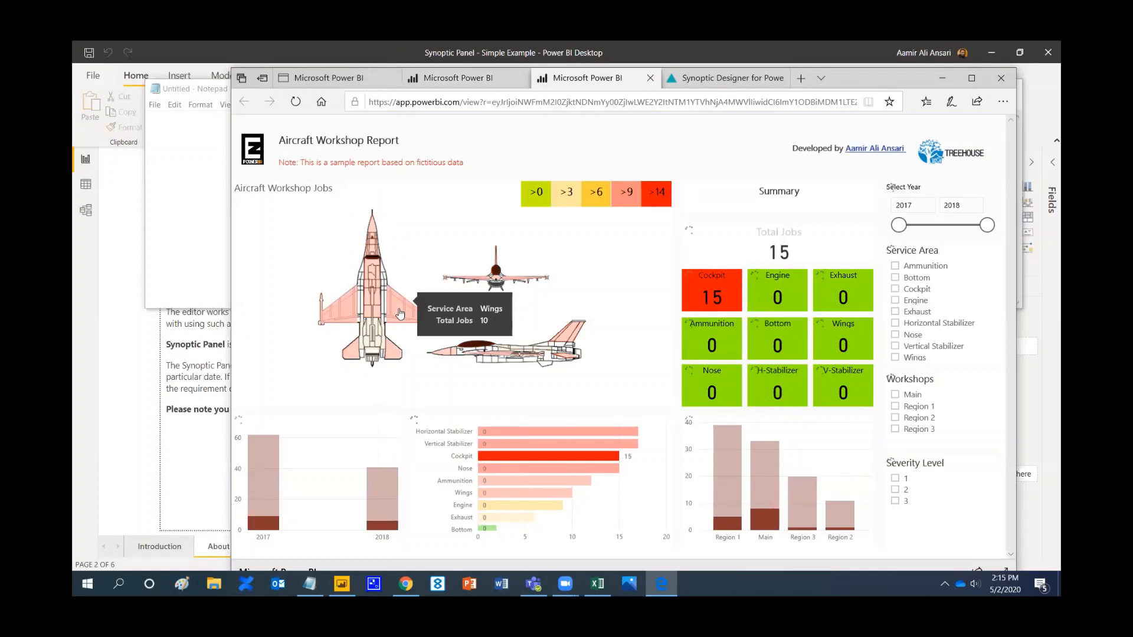
left_click(400, 313)
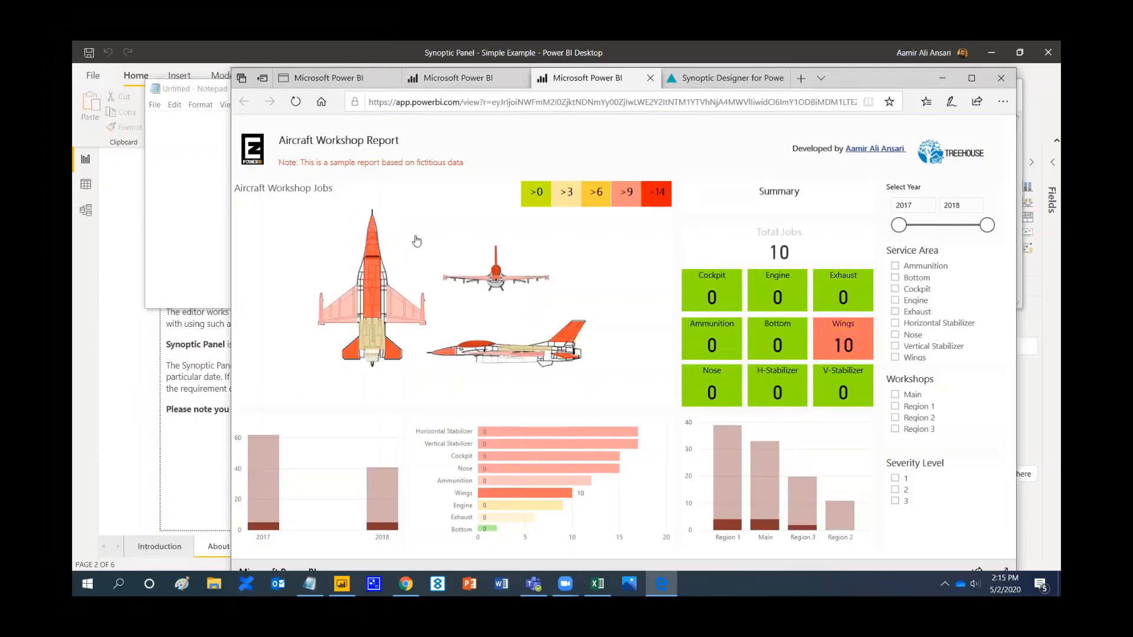
left_click(525, 294)
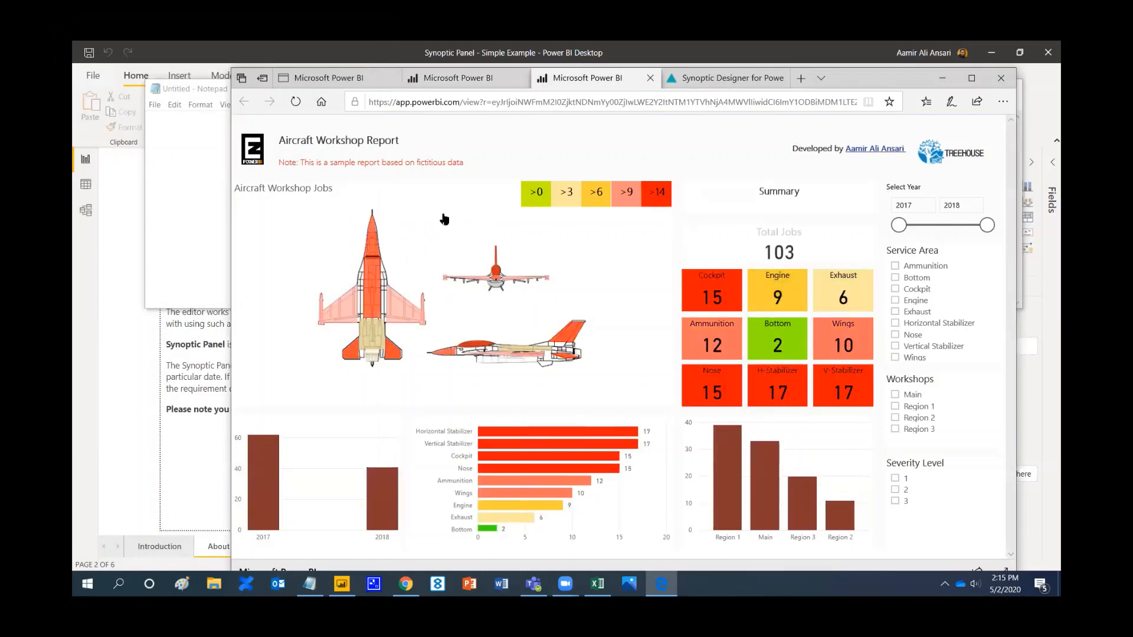
Step: Revisit the data center floor plan and filter the Aircraft Workshop Report by the Ammunition service area
left_click(440, 81)
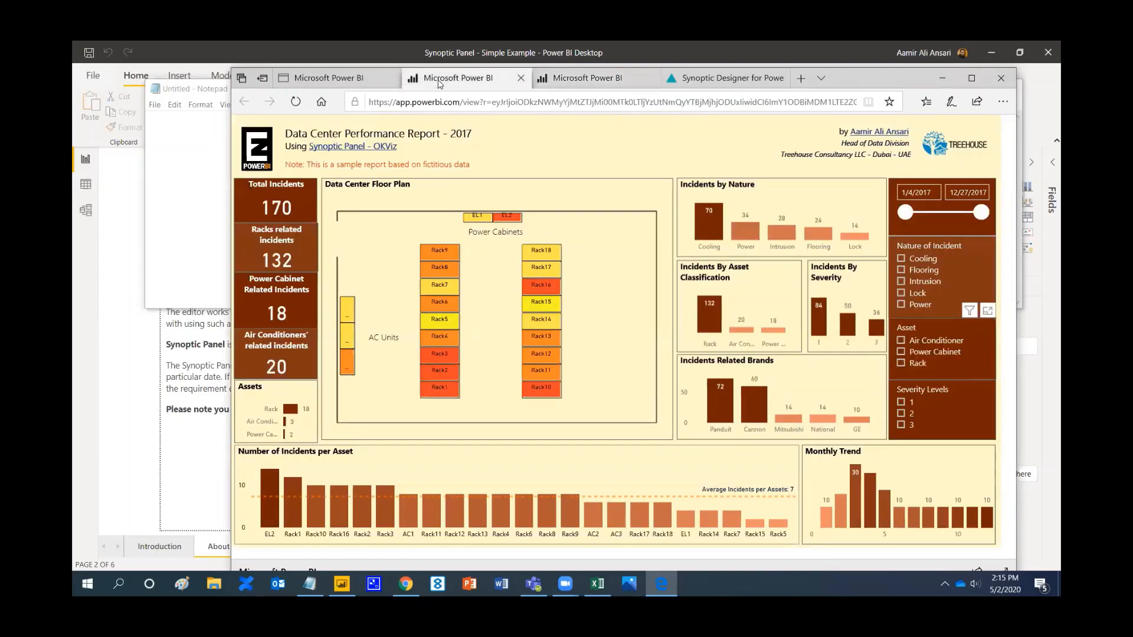
left_click(583, 79)
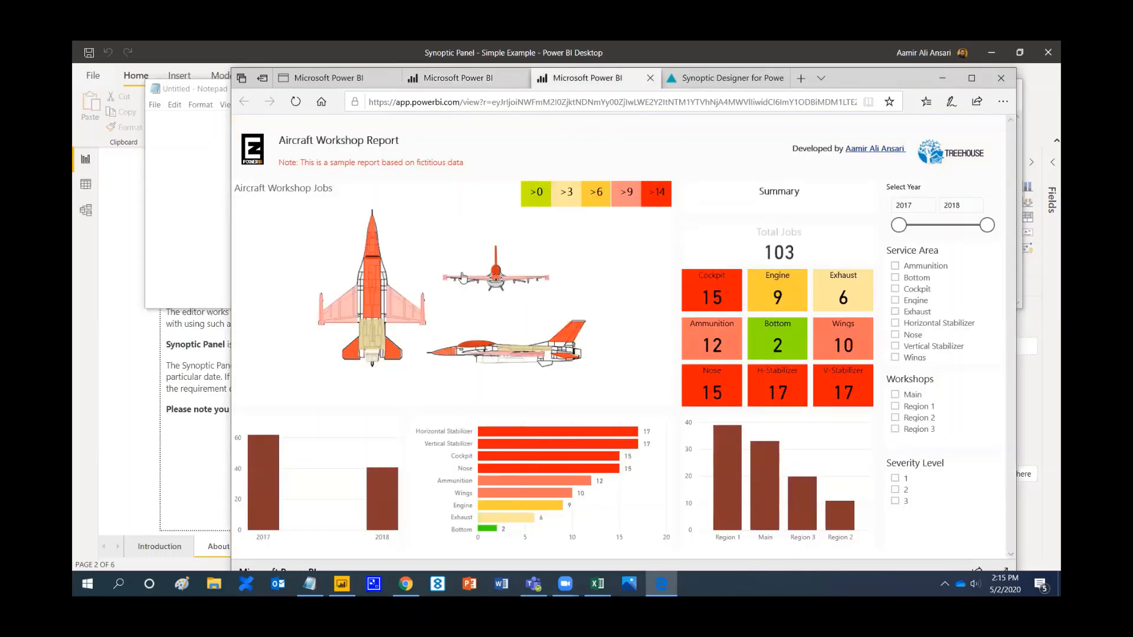
mouse_move(498, 271)
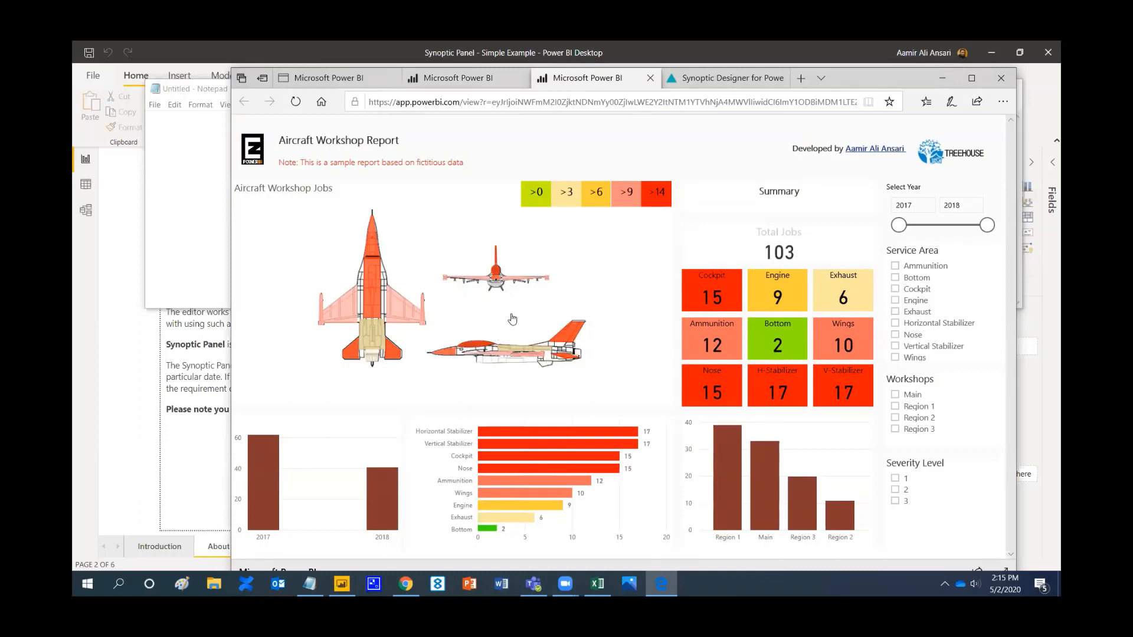
left_click(895, 266)
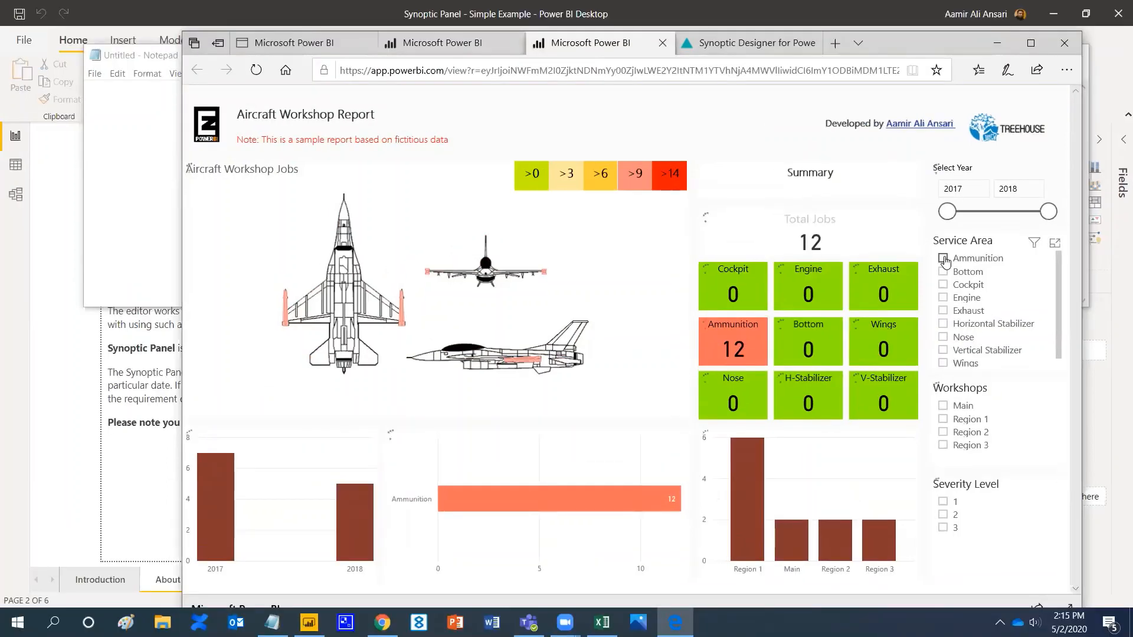
Step: Clear the Ammunition filter and revisit the COVID-19 overview report before returning to the Aircraft Workshop Report
left_click(896, 267)
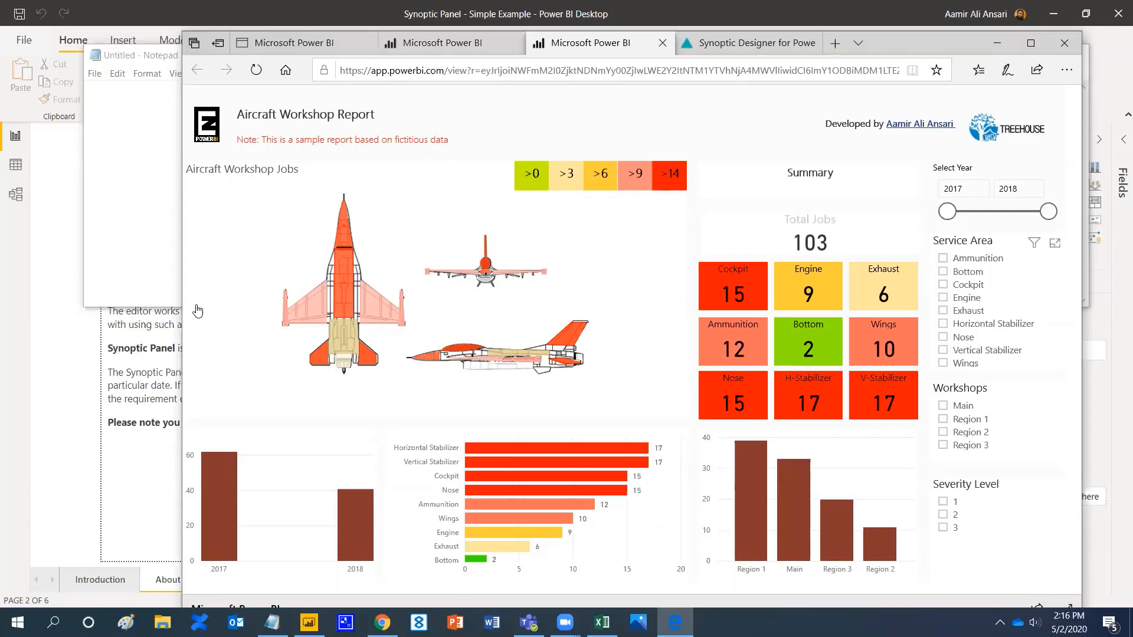
left_click(318, 45)
left_click(444, 43)
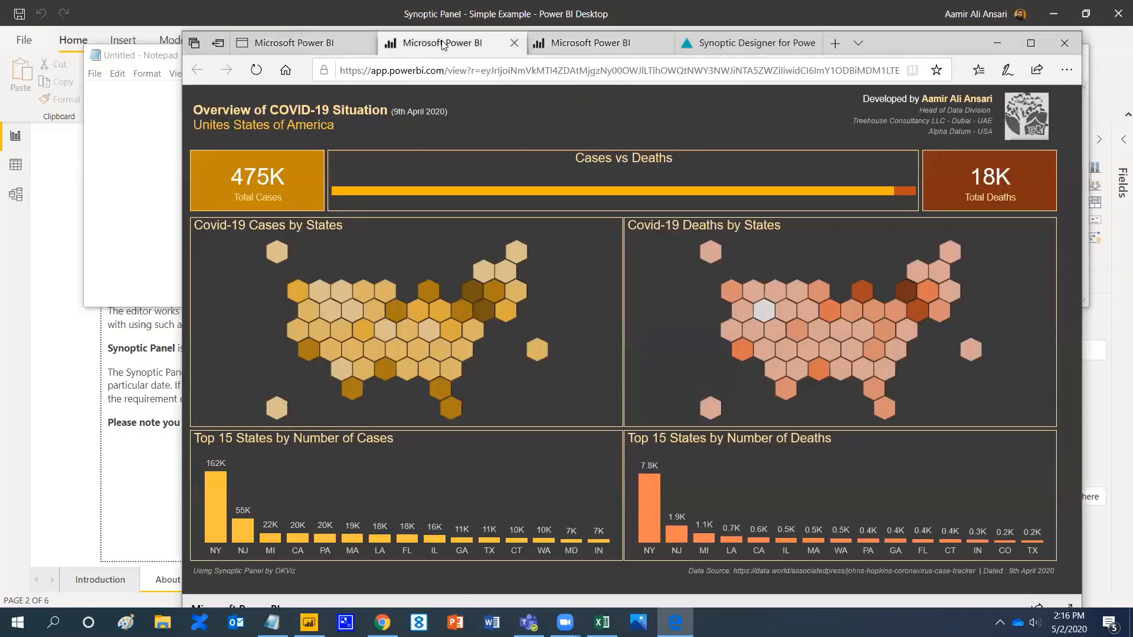
left_click(568, 45)
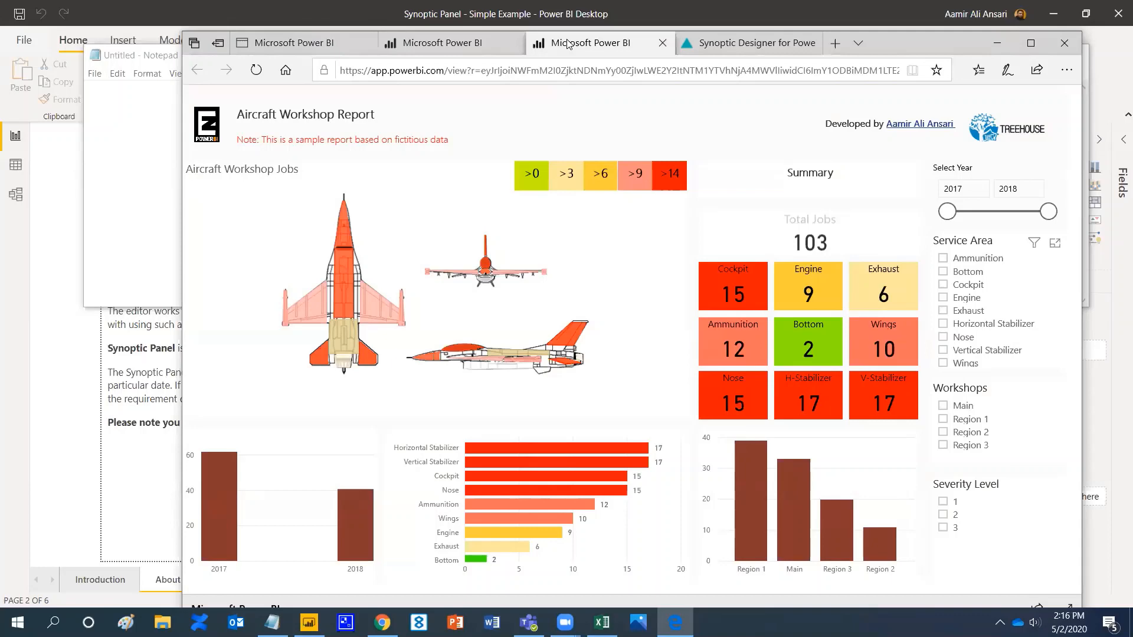
Step: Switch to Power BI Desktop, view the Sample Links page, and open the Example 1 page in a maximized window
key("alt+Tab")
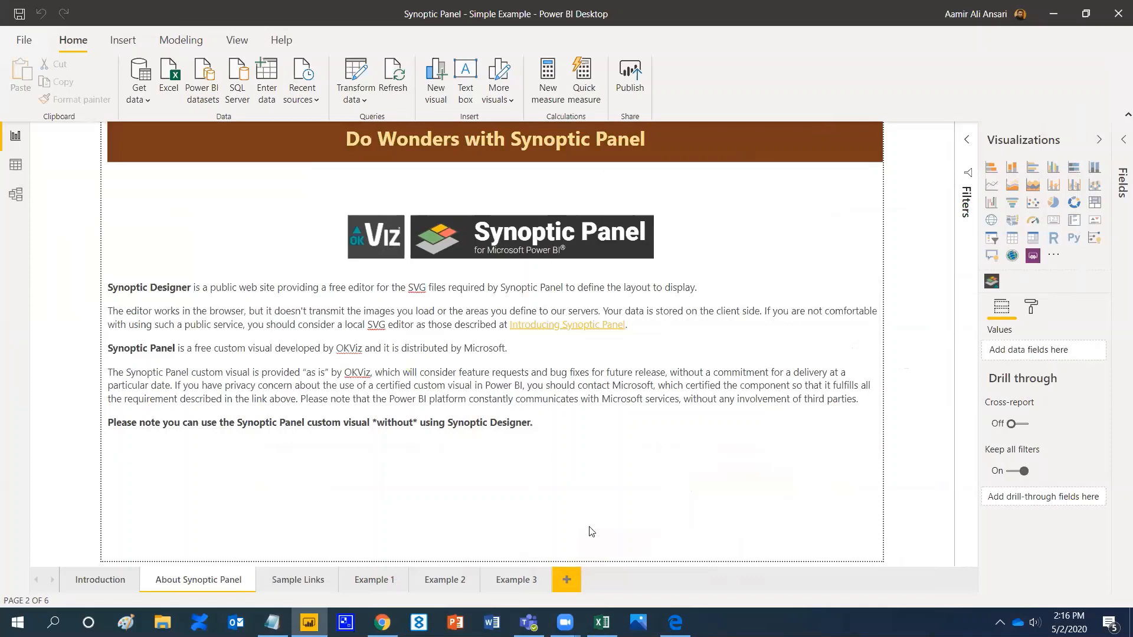
left_click(289, 581)
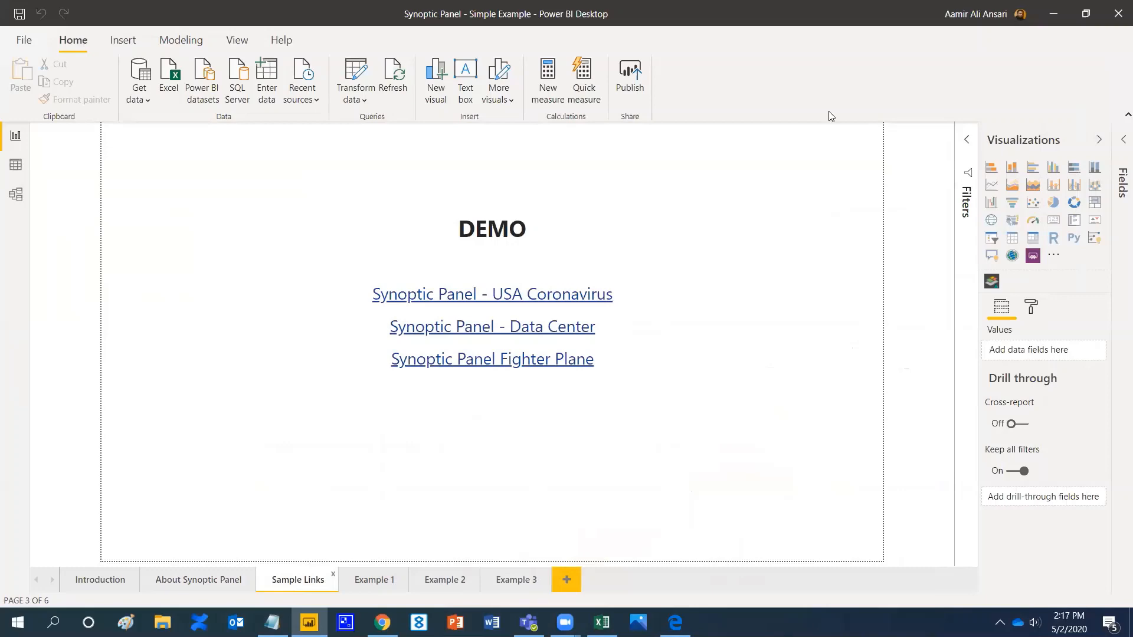
left_click(1086, 13)
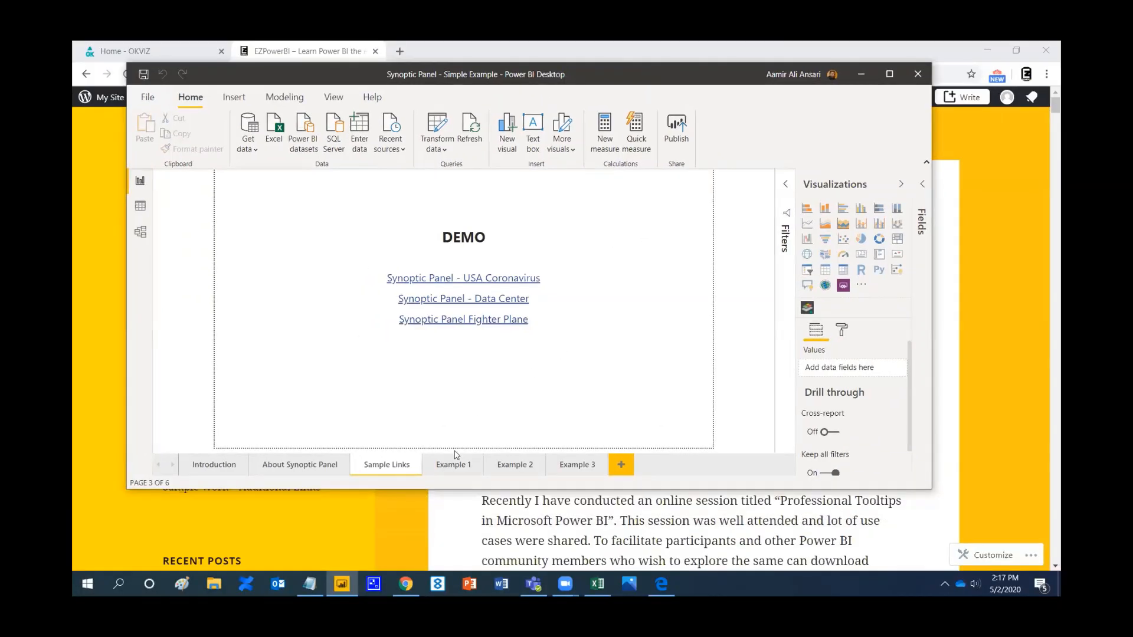
left_click(452, 467)
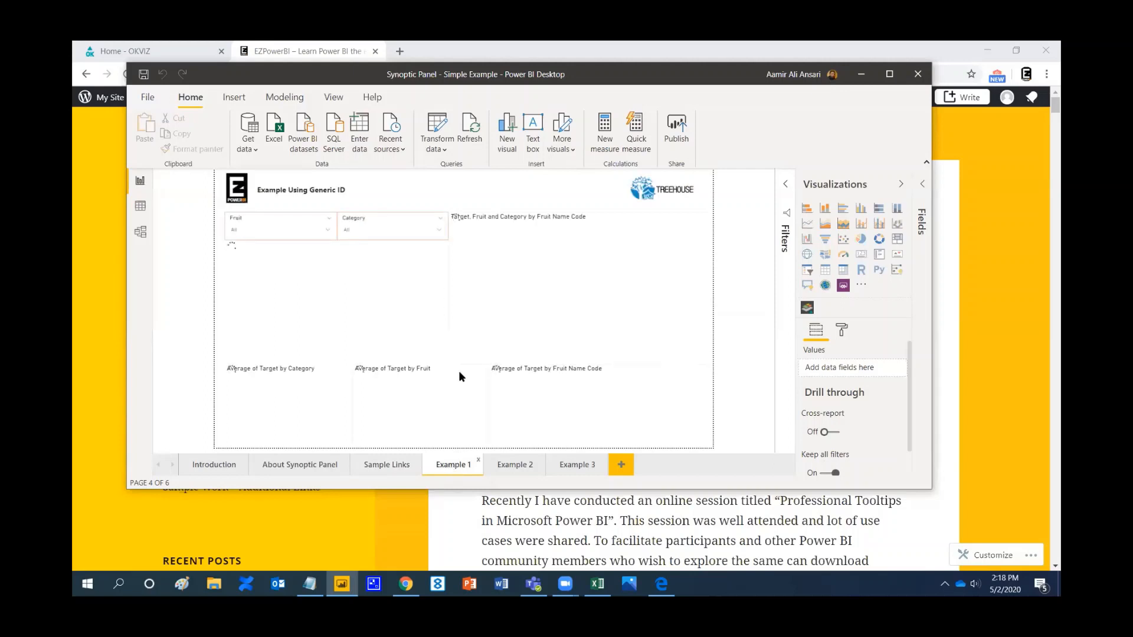
left_click(890, 74)
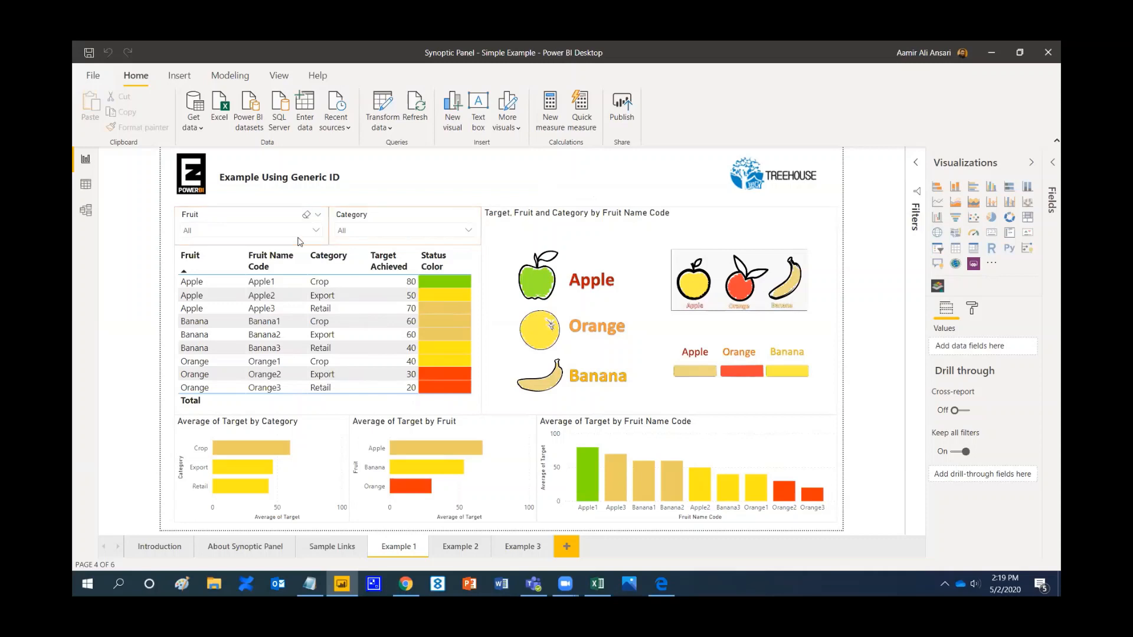
Step: Examine the Example 1 fruit table and the tooltips of the fruit areas in the Synoptic Panel visual
left_click_drag(261, 284, 317, 289)
mouse_move(550, 268)
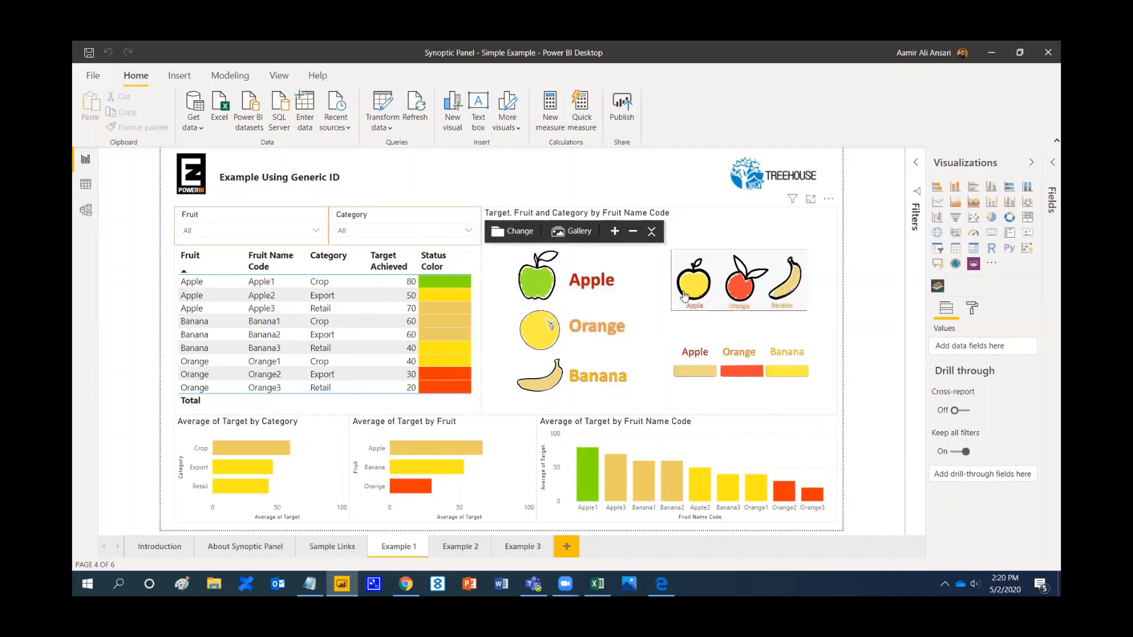
mouse_move(694, 292)
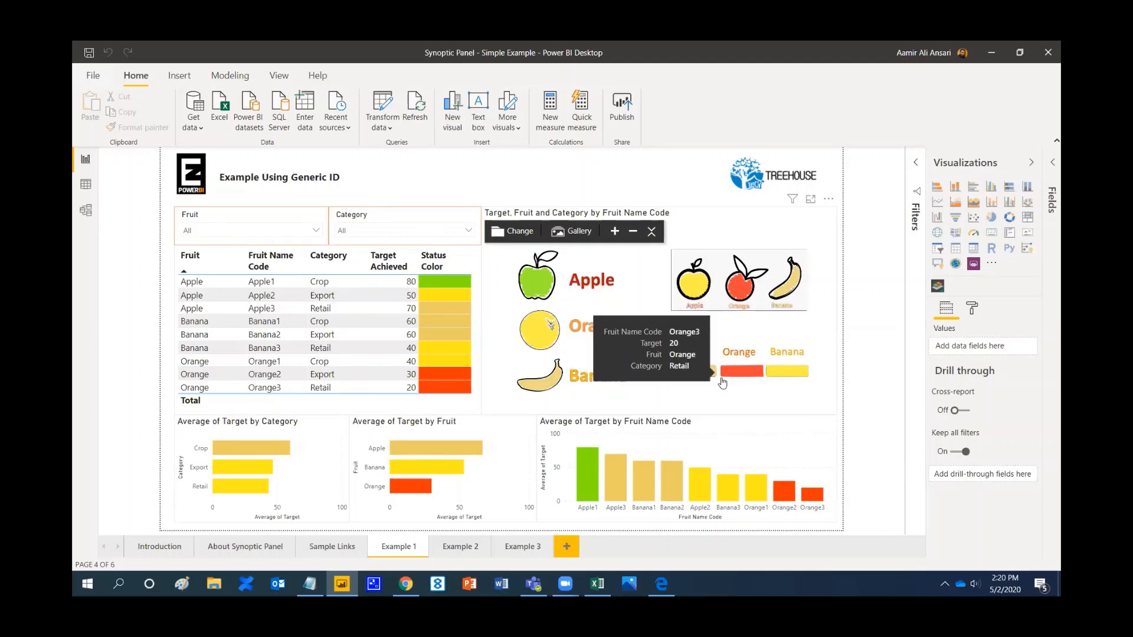
mouse_move(706, 376)
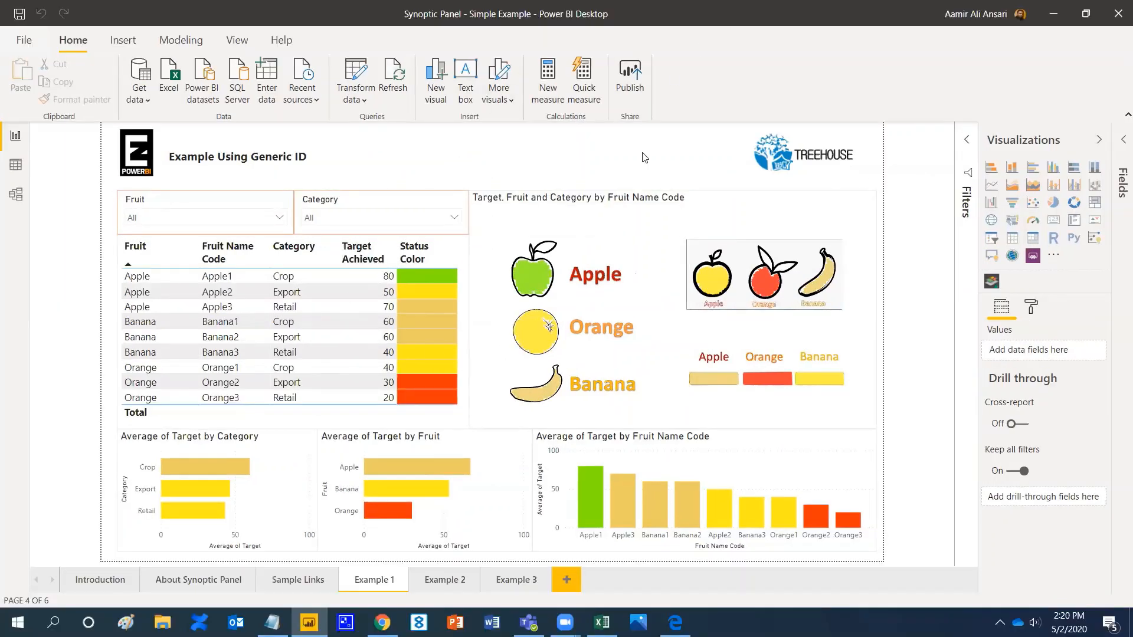
Step: Switch to the Edge browser and open the Synoptic Designer editor
left_click(675, 623)
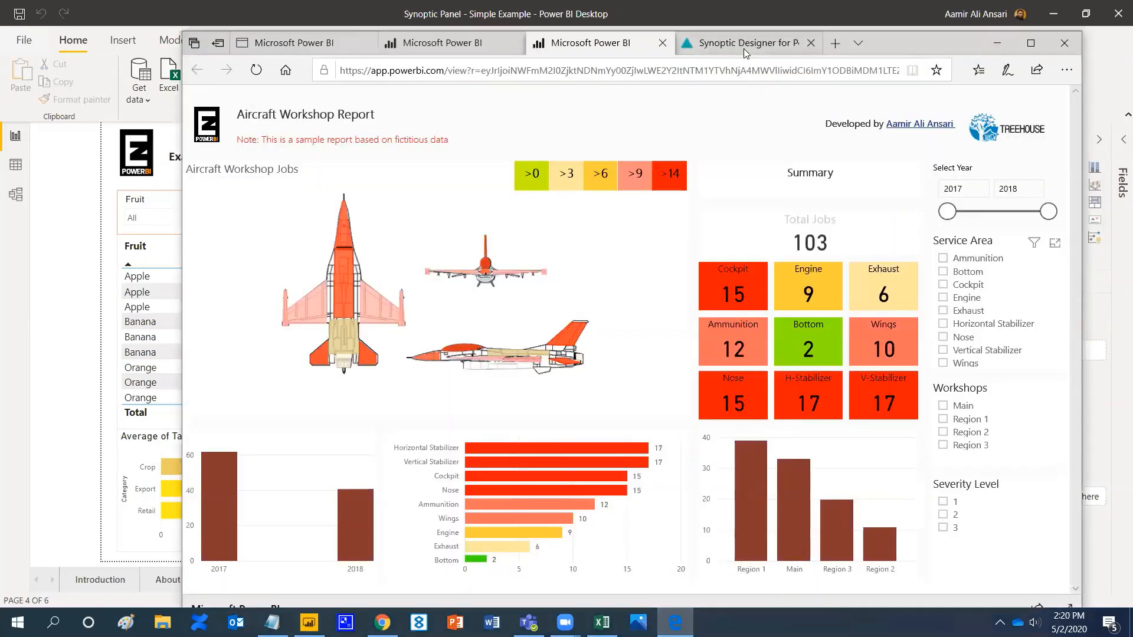
left_click(745, 47)
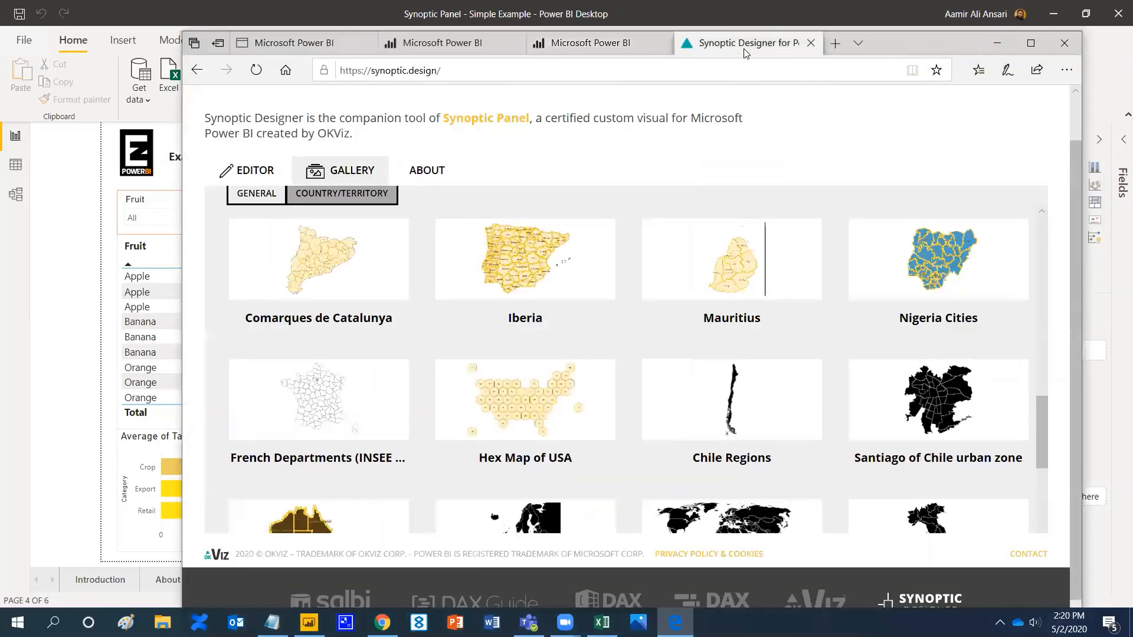
left_click(251, 170)
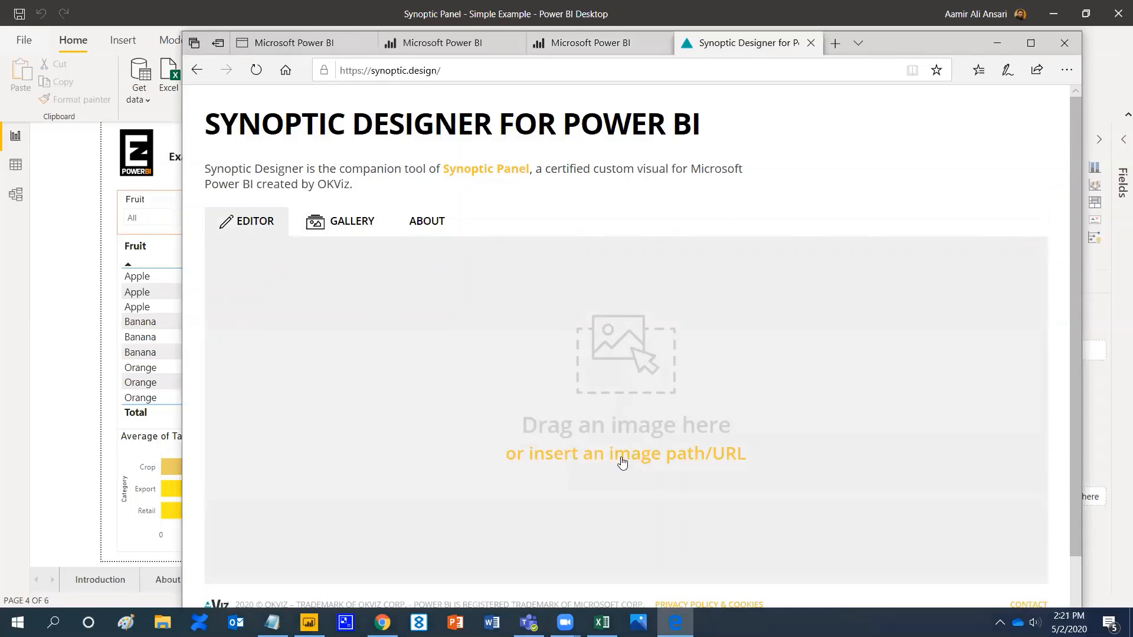
Step: Load the local image Combined Image - Fruit Shop 2.jpg into the Synoptic Designer editor
left_click(622, 462)
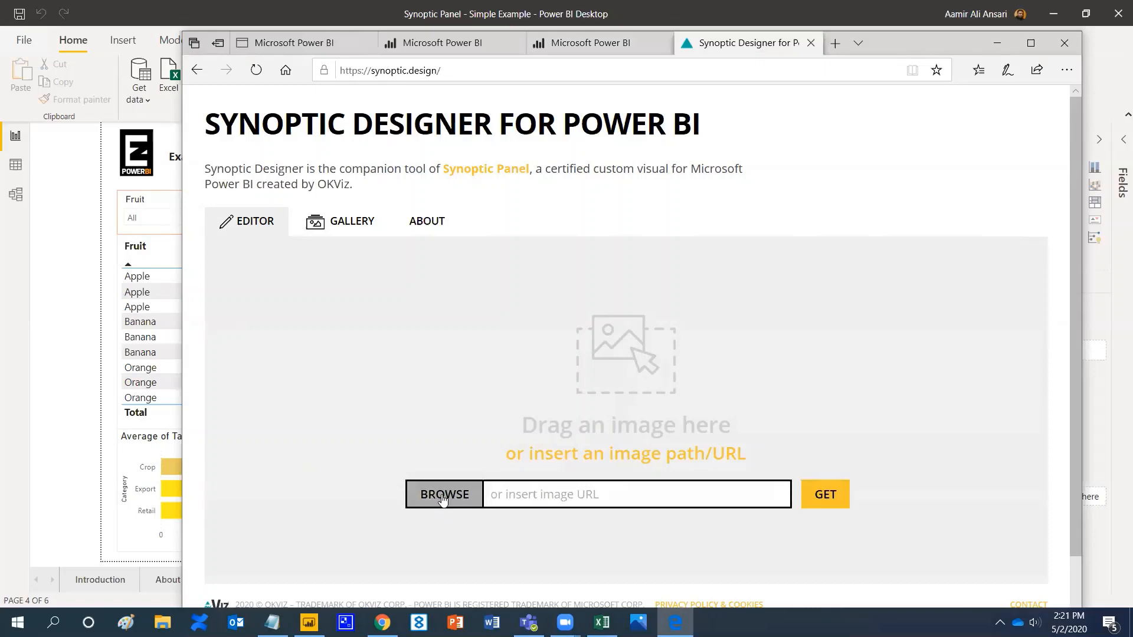
left_click(443, 496)
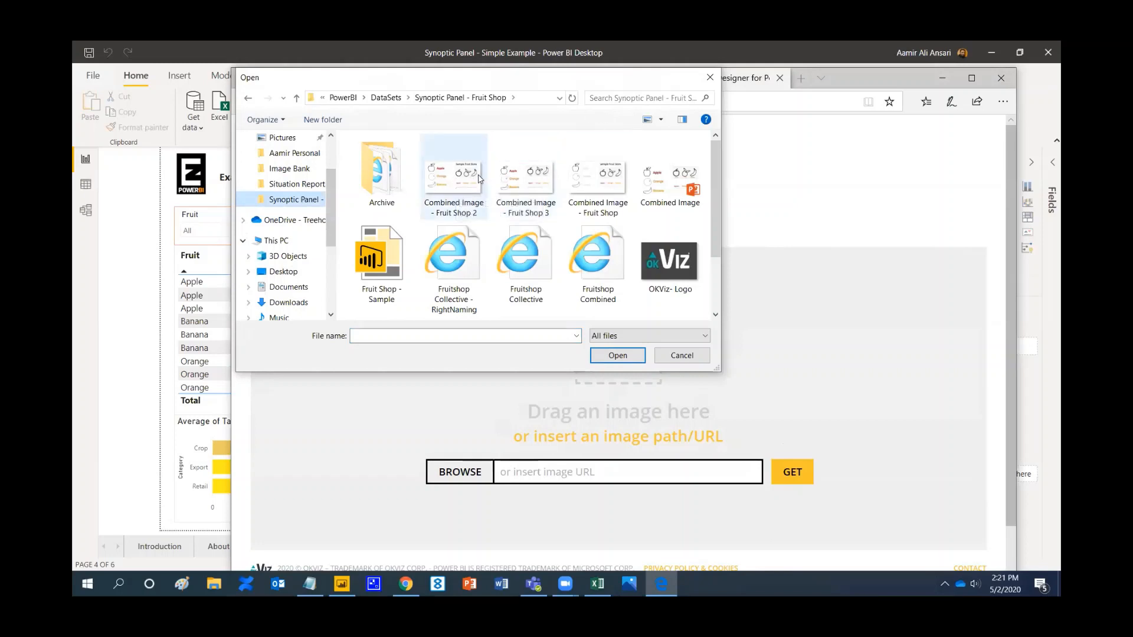
left_click(479, 178)
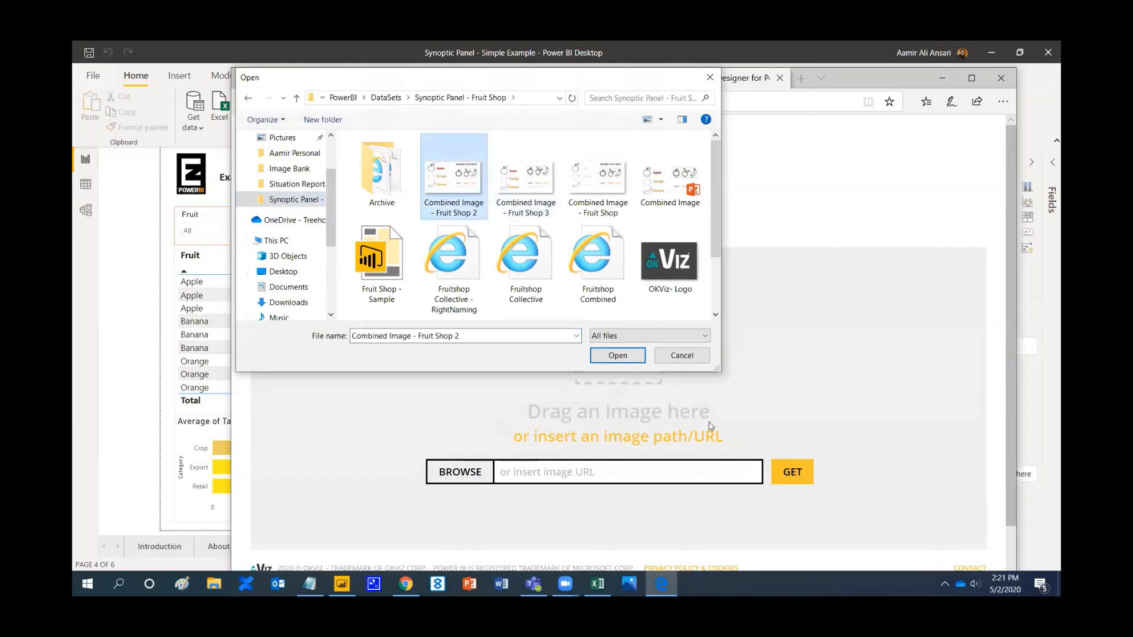
left_click(610, 355)
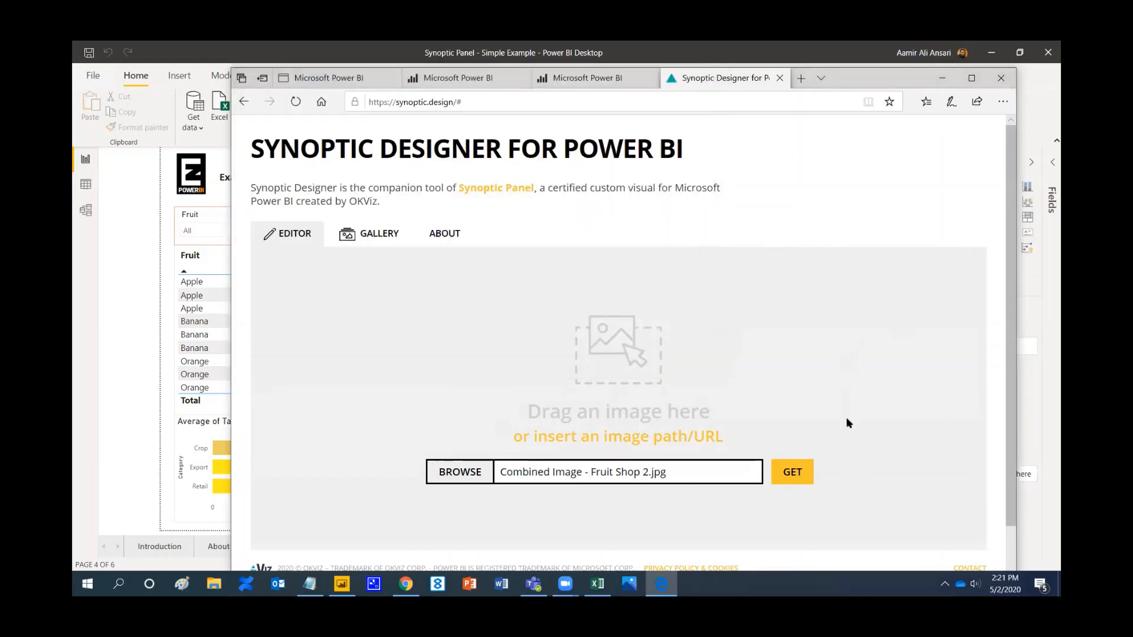
left_click(793, 477)
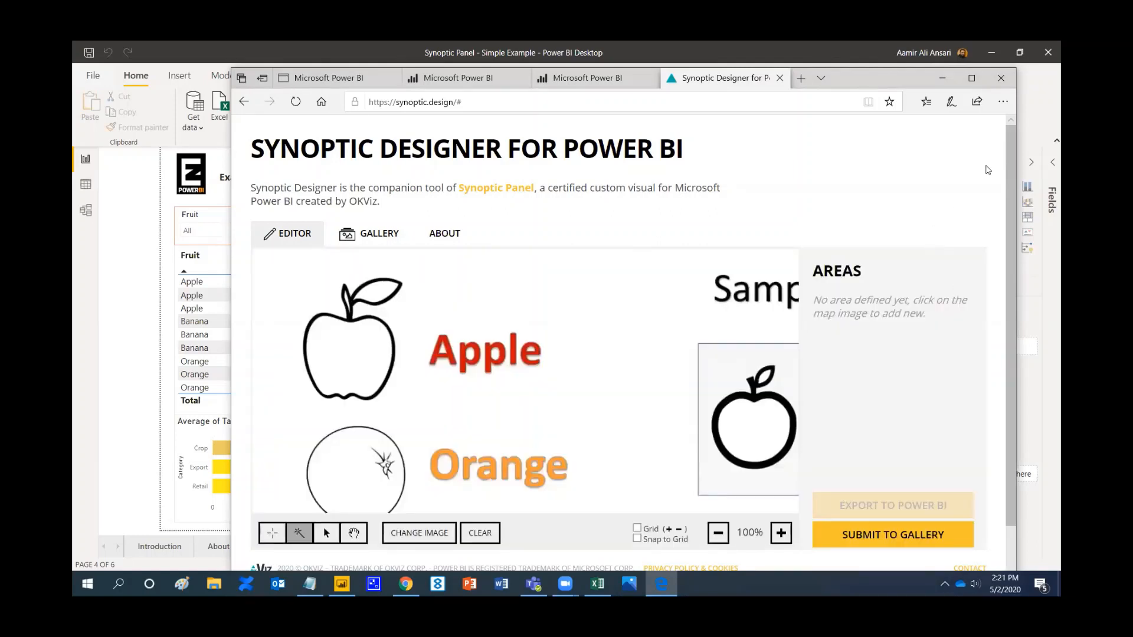
Step: Maximize the browser window and look over the fruit drawings and labels across the loaded image
double_click(885, 80)
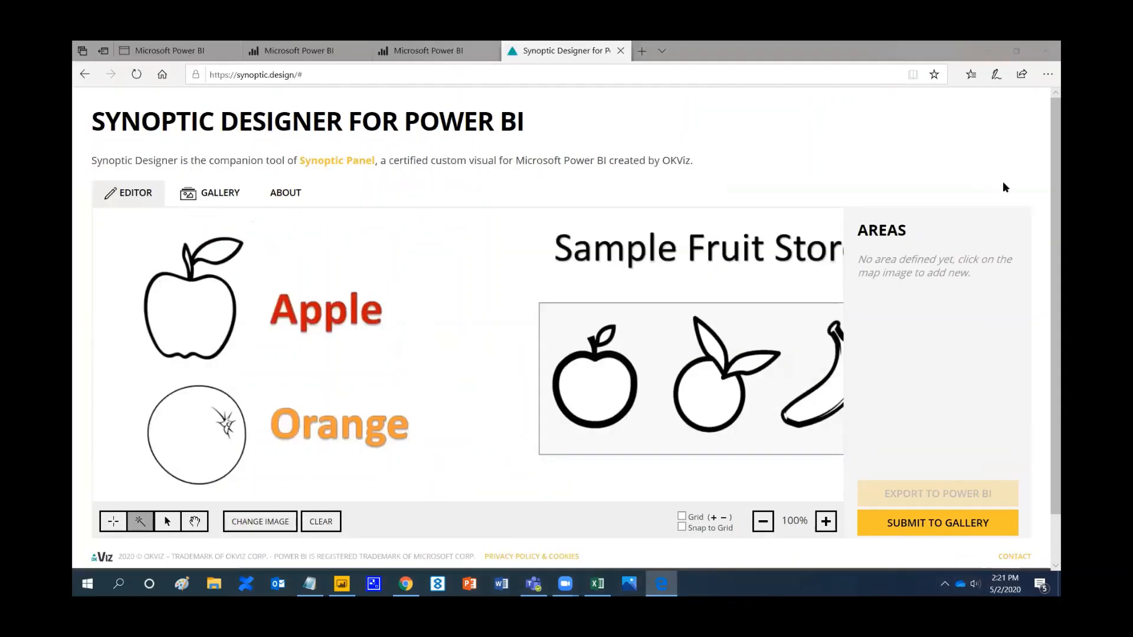
mouse_move(1057, 154)
left_mouse_down()
mouse_move(1054, 205)
mouse_move(1060, 151)
left_mouse_up()
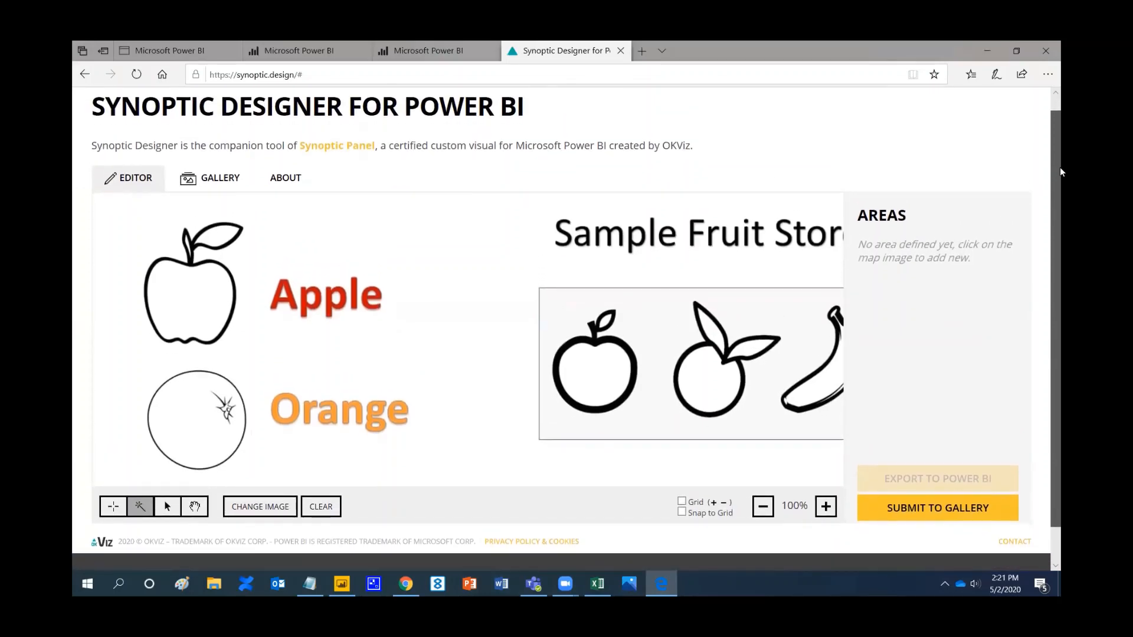
mouse_move(1060, 168)
left_mouse_down()
mouse_move(1060, 148)
mouse_move(1057, 169)
left_mouse_up()
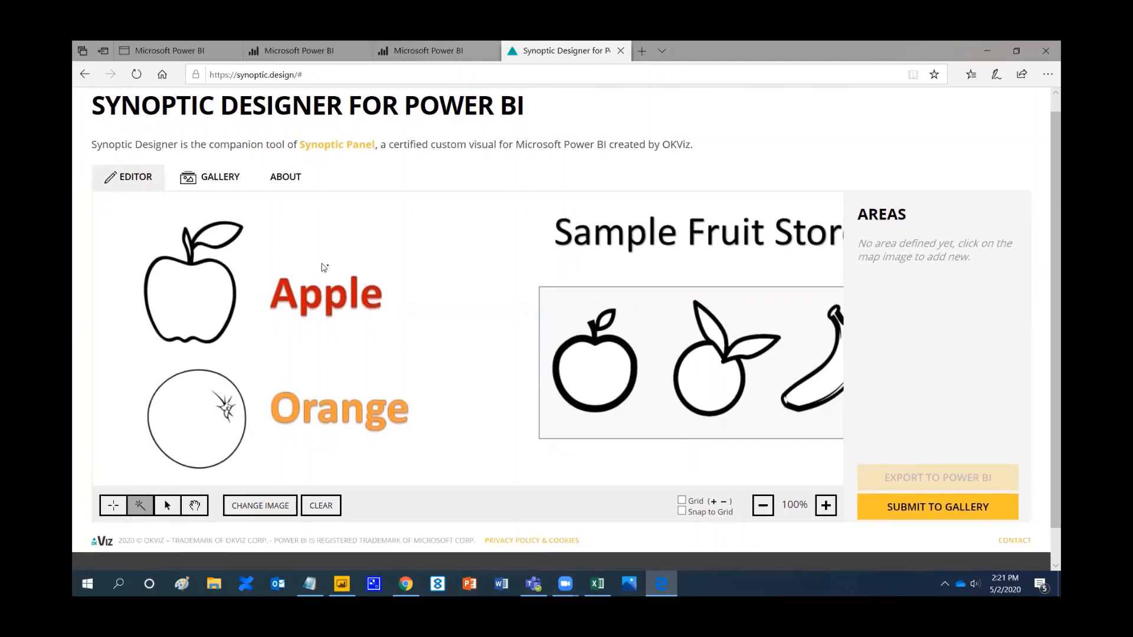
left_click(195, 507)
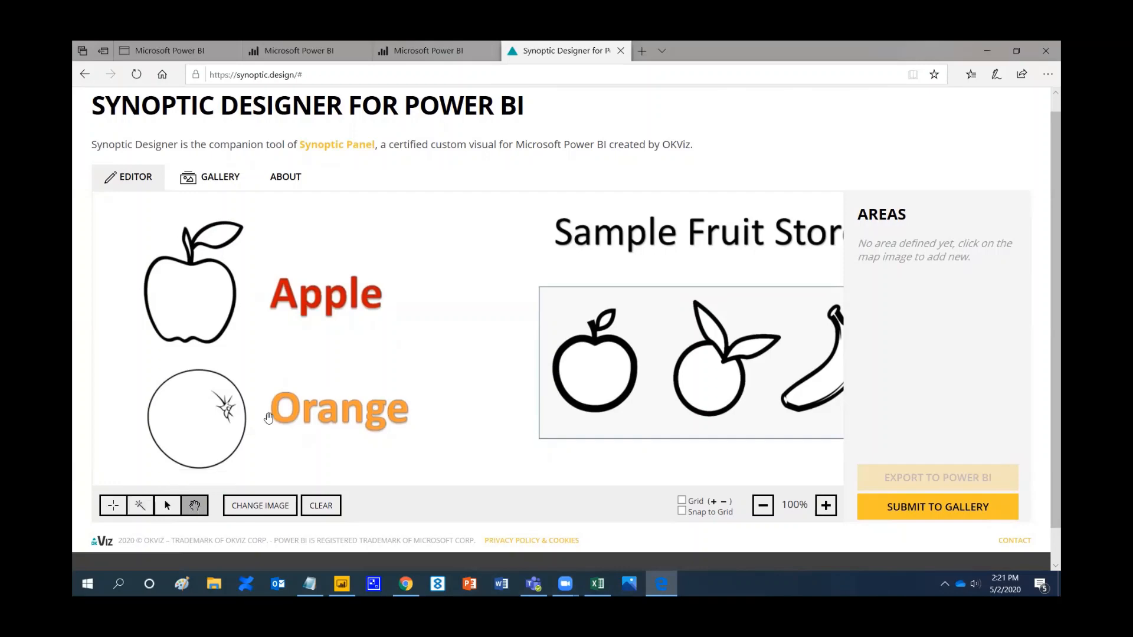
left_click_drag(409, 324, 435, 245)
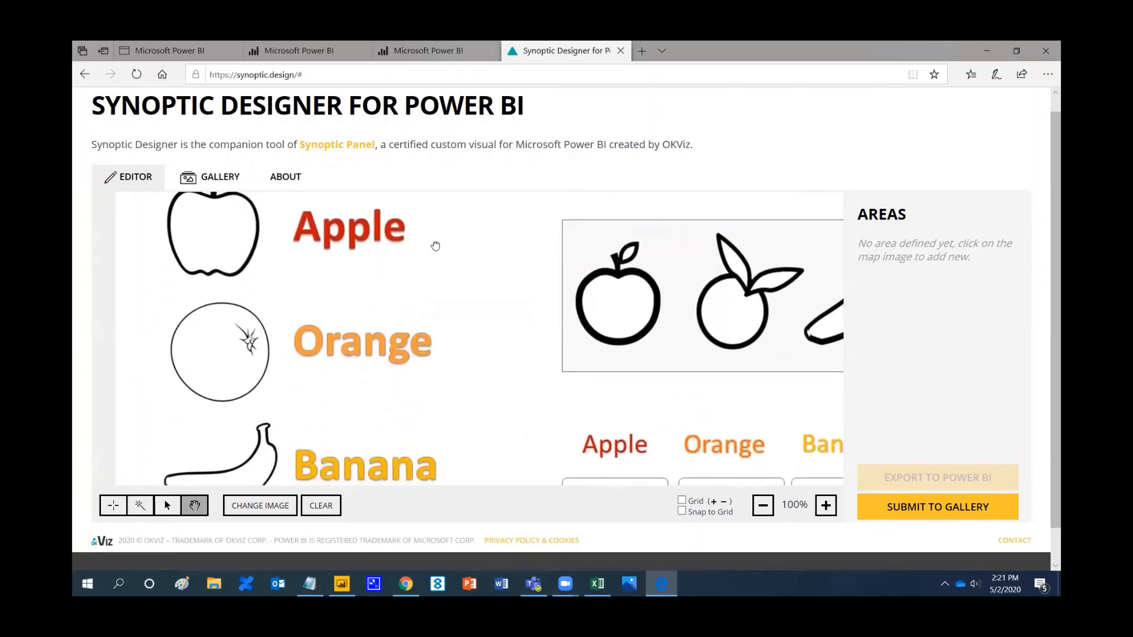
left_click_drag(462, 359, 451, 284)
left_click_drag(427, 349, 392, 413)
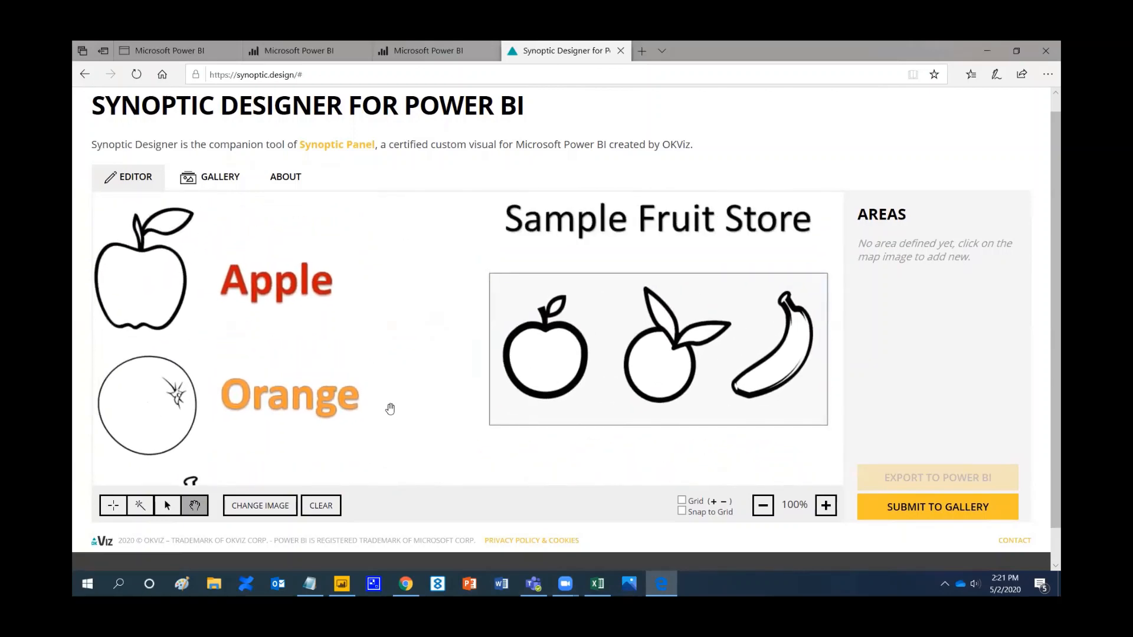
left_click_drag(414, 319, 476, 356)
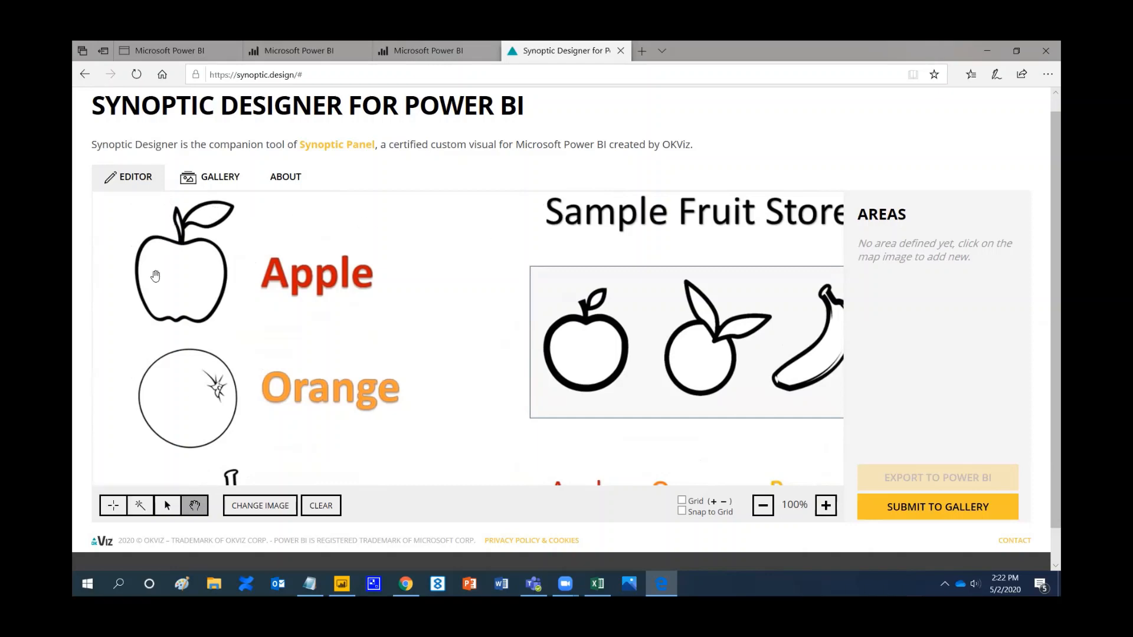
left_click_drag(462, 295, 443, 257)
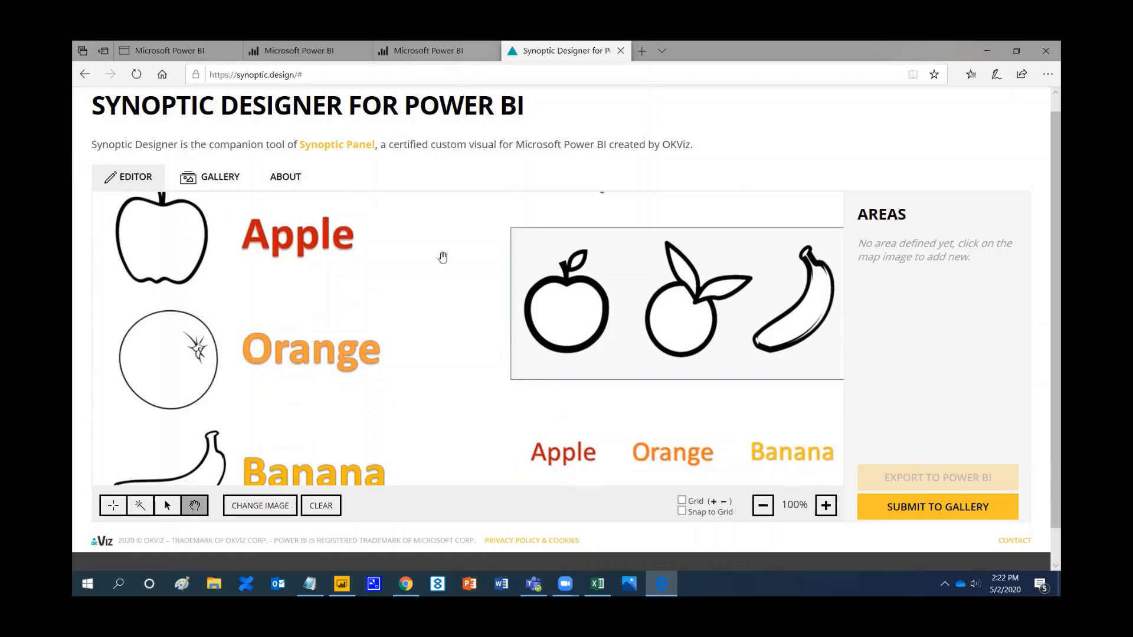
Step: Define the large apple and the small sample-store apple as automatically discovered areas named Apple1 and Apple2
left_click(138, 509)
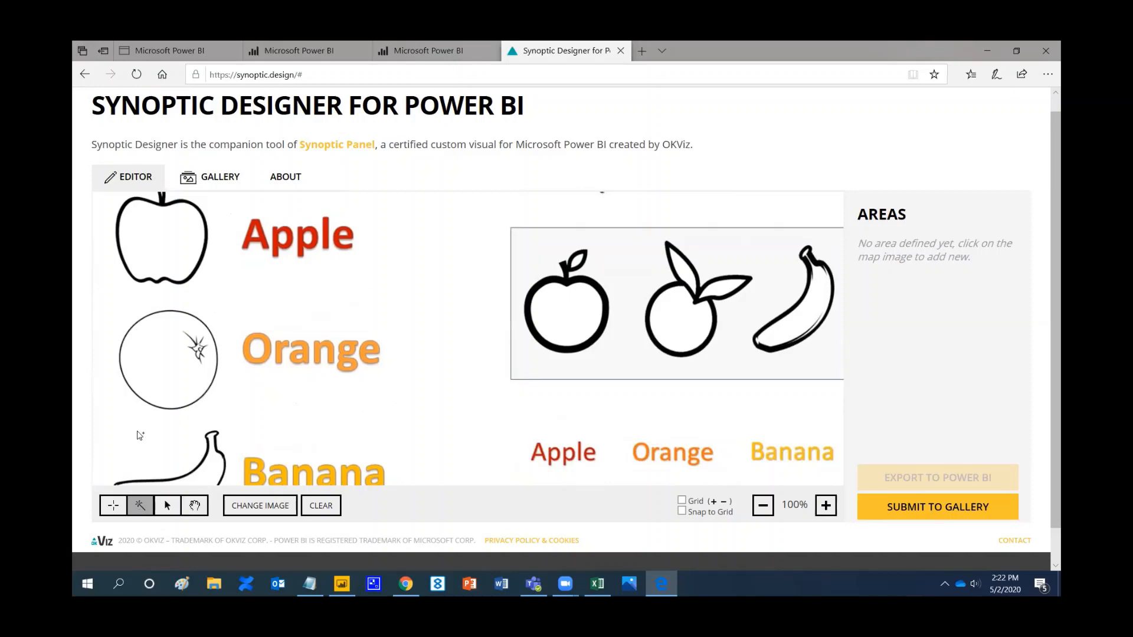
left_click(172, 245)
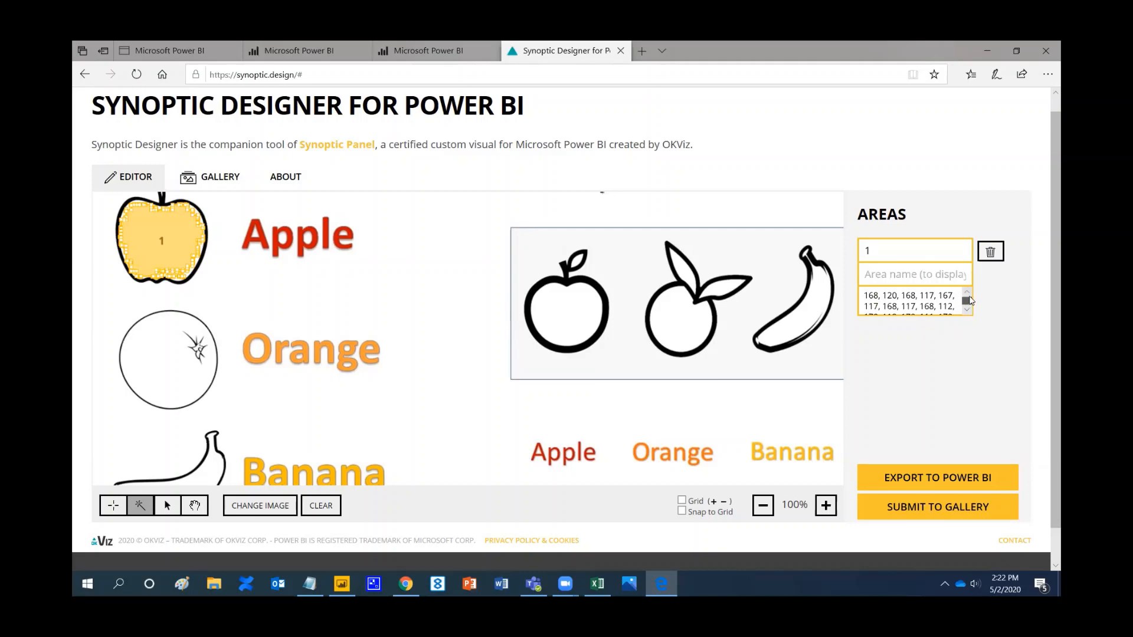
double_click(868, 252)
type("Apple")
key("Return")
scroll(476, 324, "down", 1)
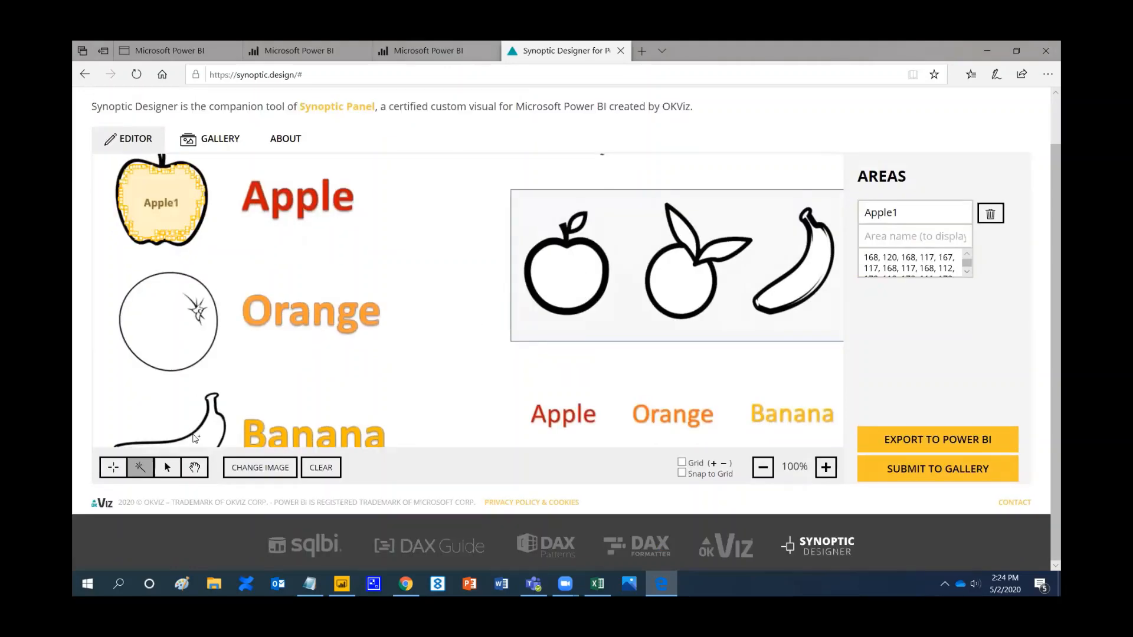
left_click(555, 275)
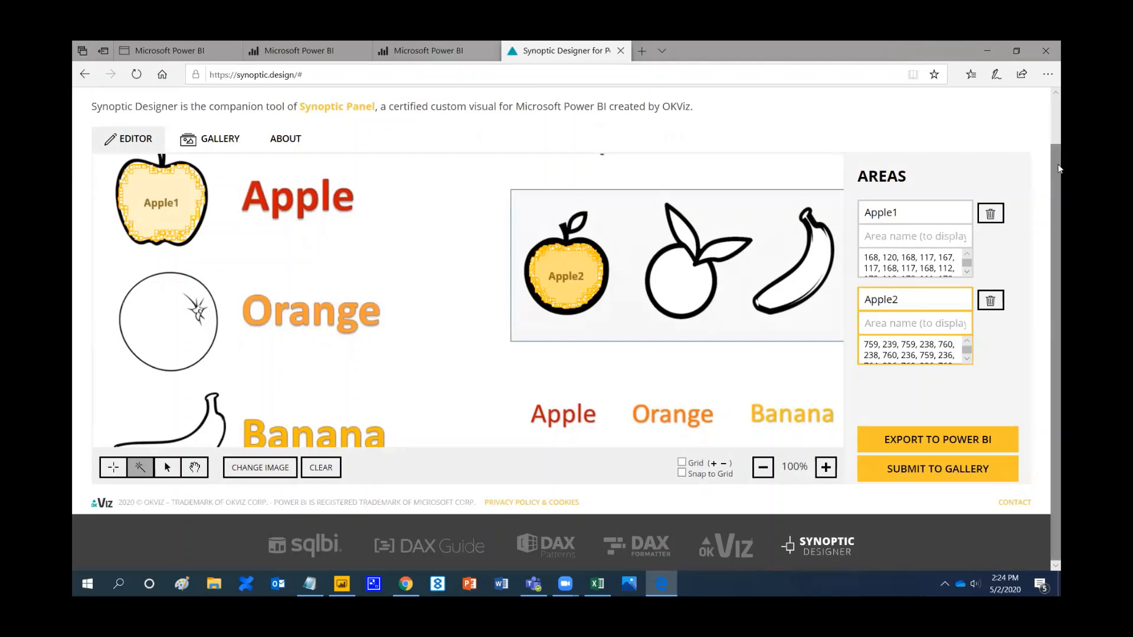
Step: Try automatic area discovery on the empty box below the small Apple label, and delete the discovered area
left_click(194, 472)
scroll(445, 283, "down", 3)
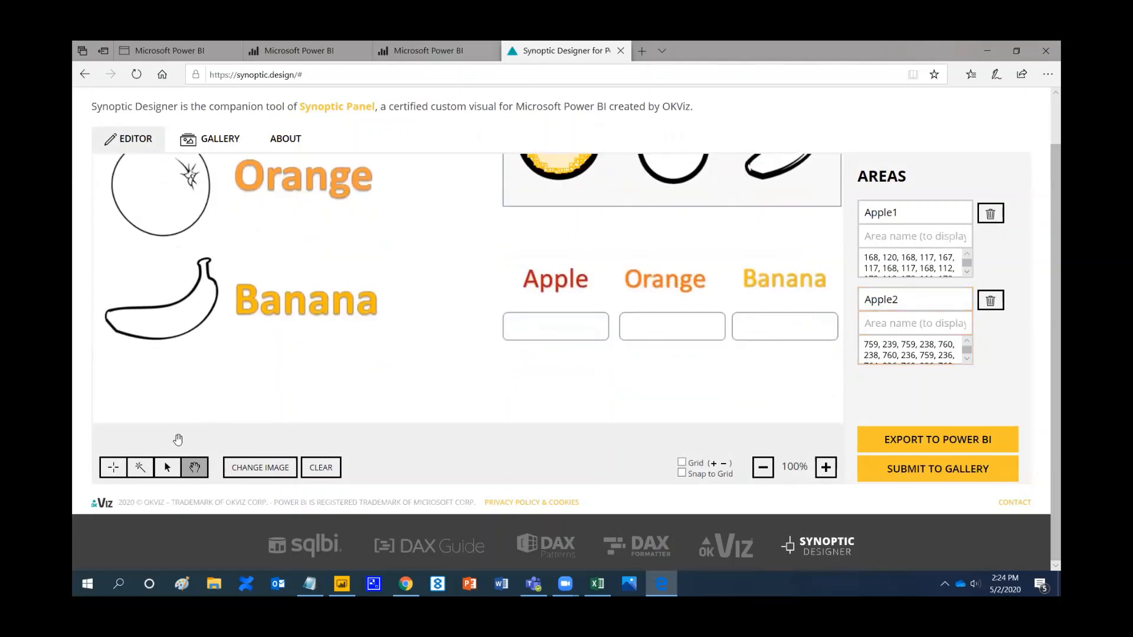
left_click(118, 470)
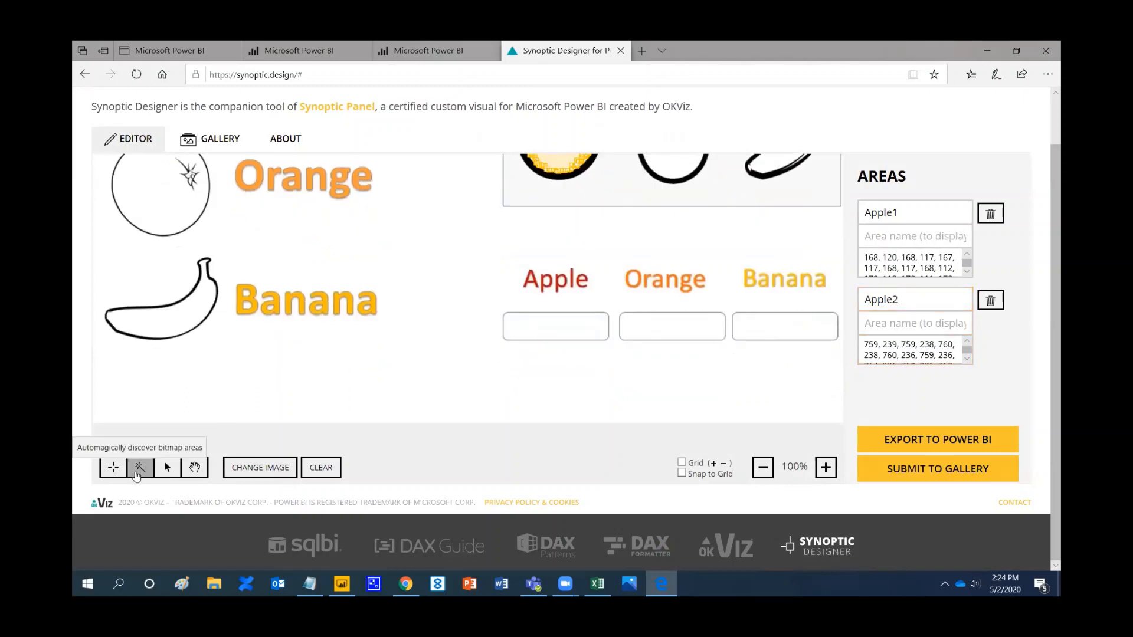
left_click(140, 467)
left_click(570, 327)
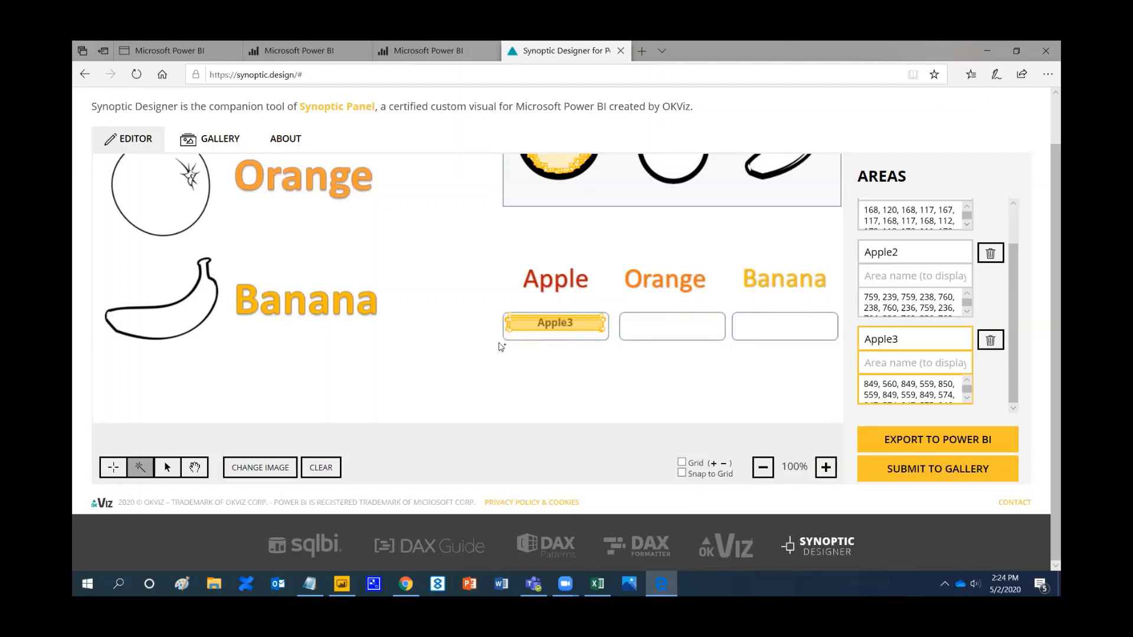
left_click(986, 347)
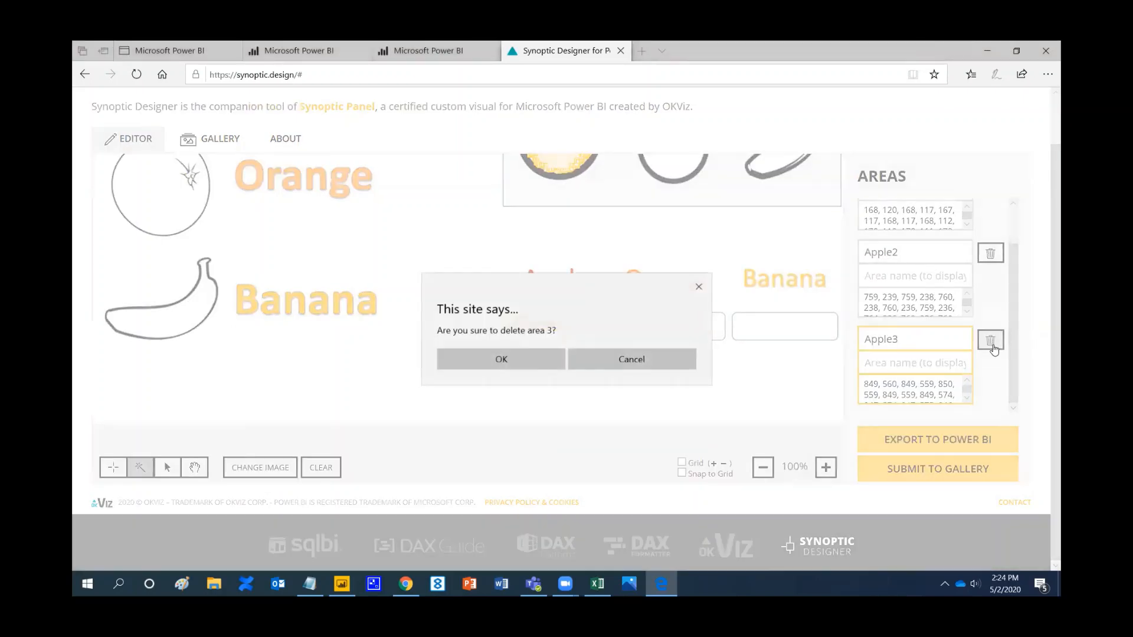
left_click(522, 364)
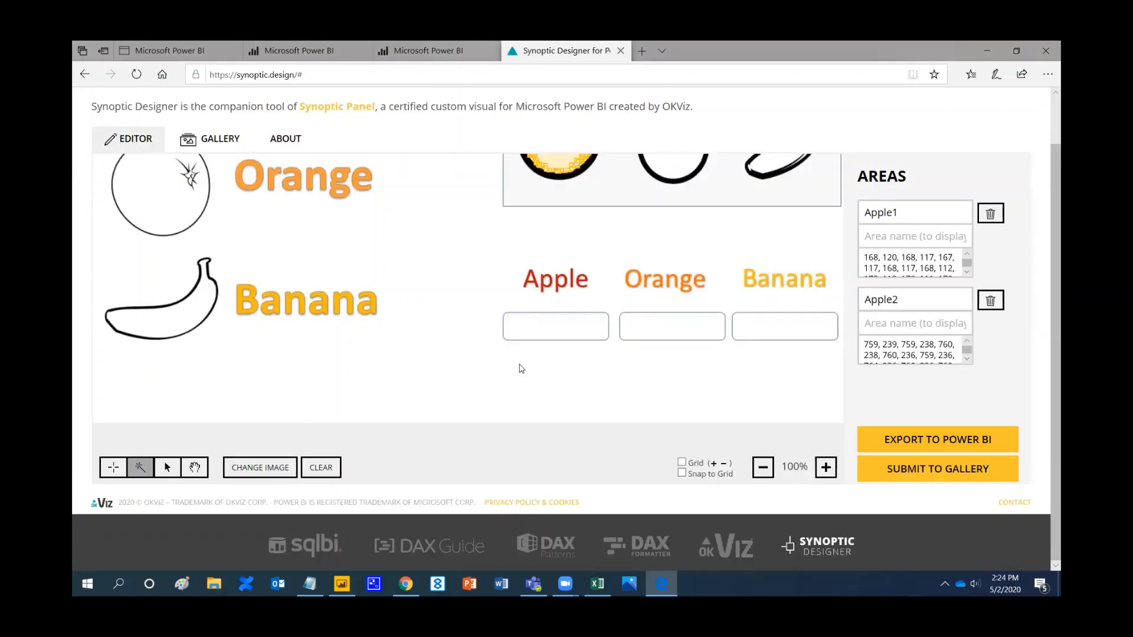
Step: Manually outline the empty box below the small Apple label as a four-corner area
left_click(114, 472)
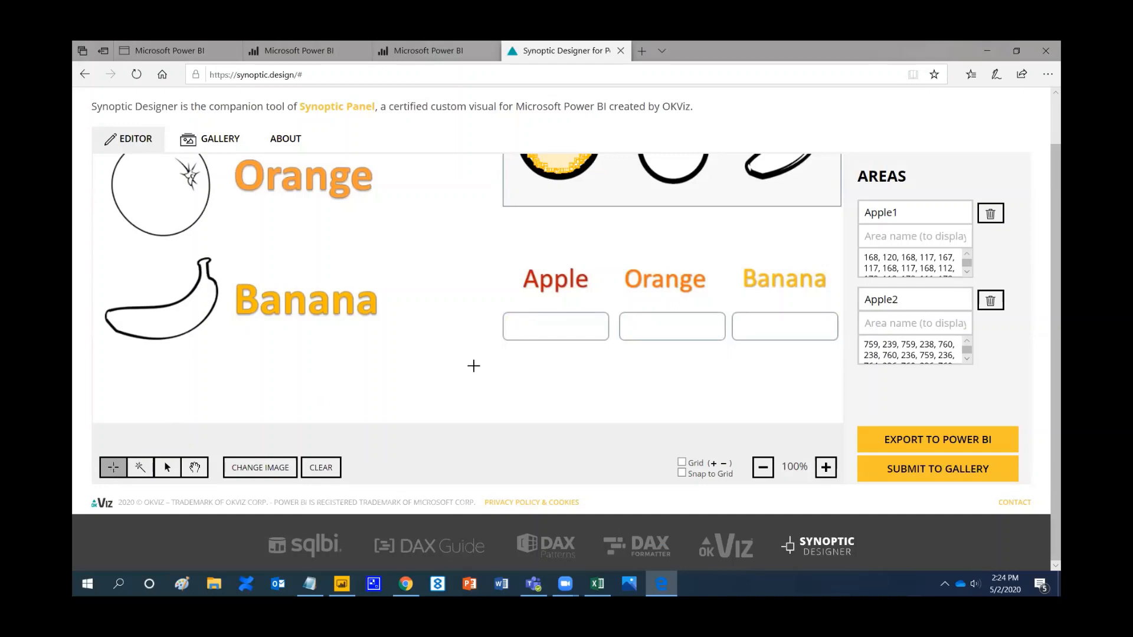
left_click(502, 313)
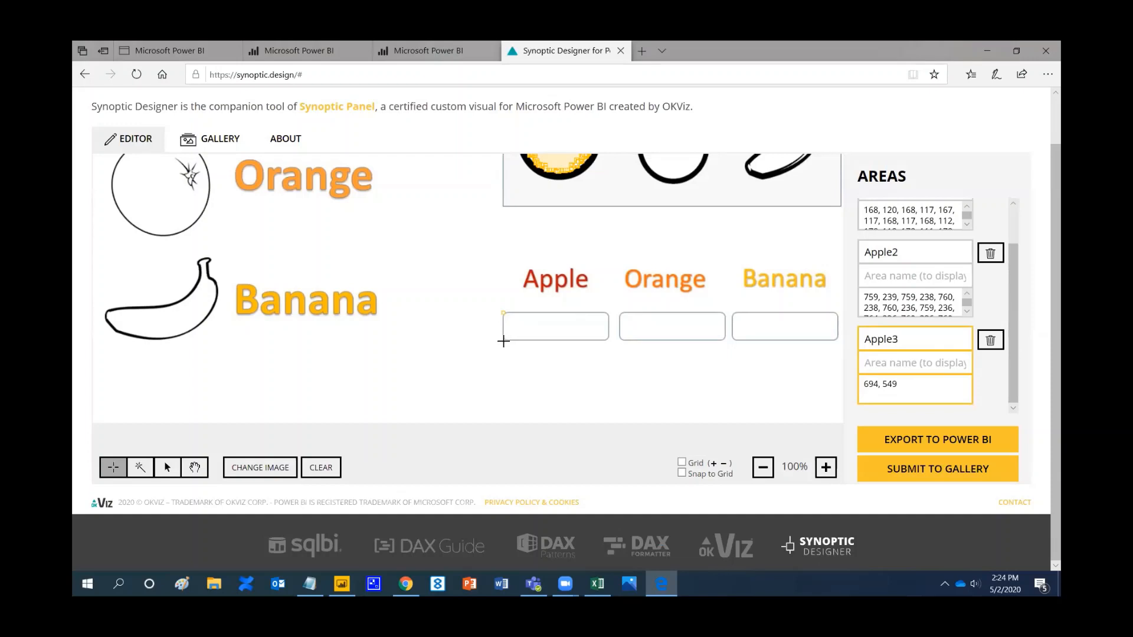
left_click(503, 341)
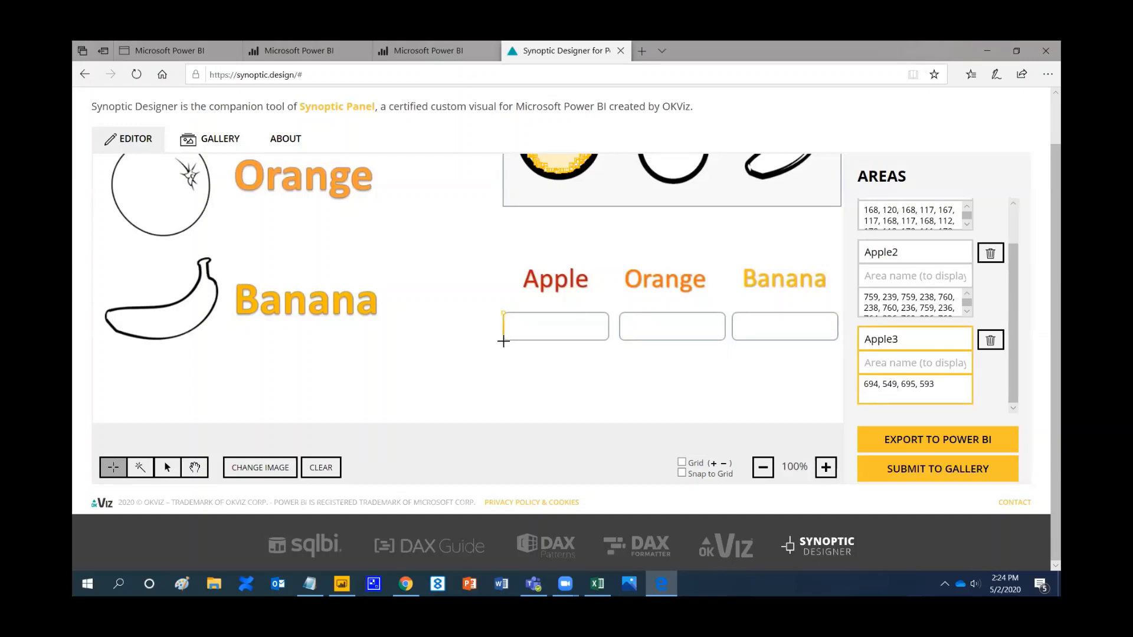
left_click(609, 338)
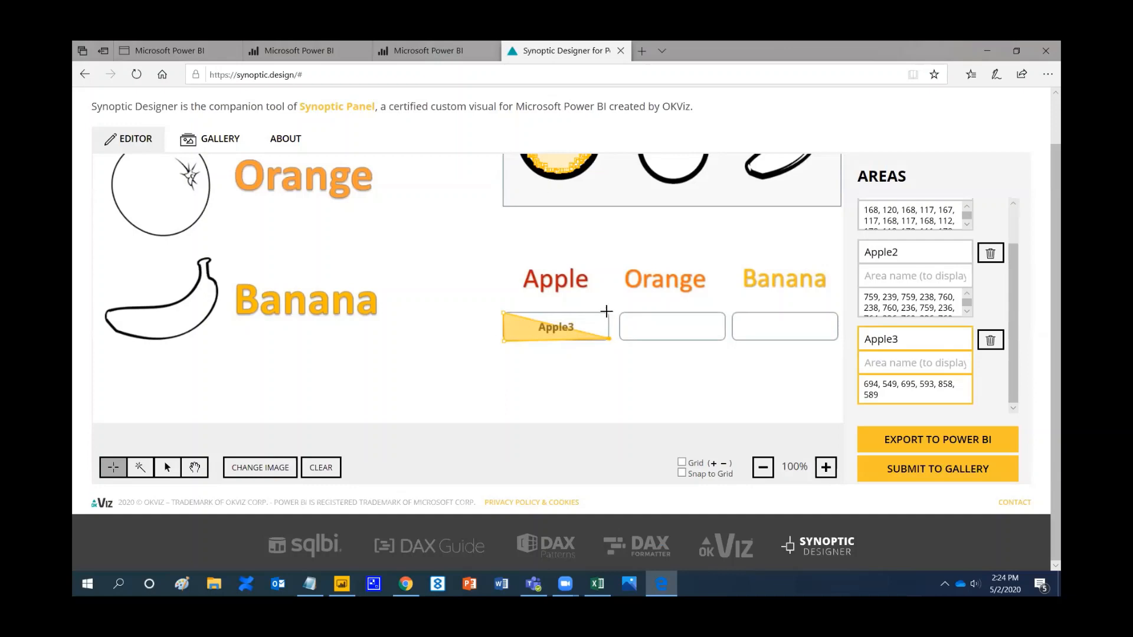
left_click(607, 311)
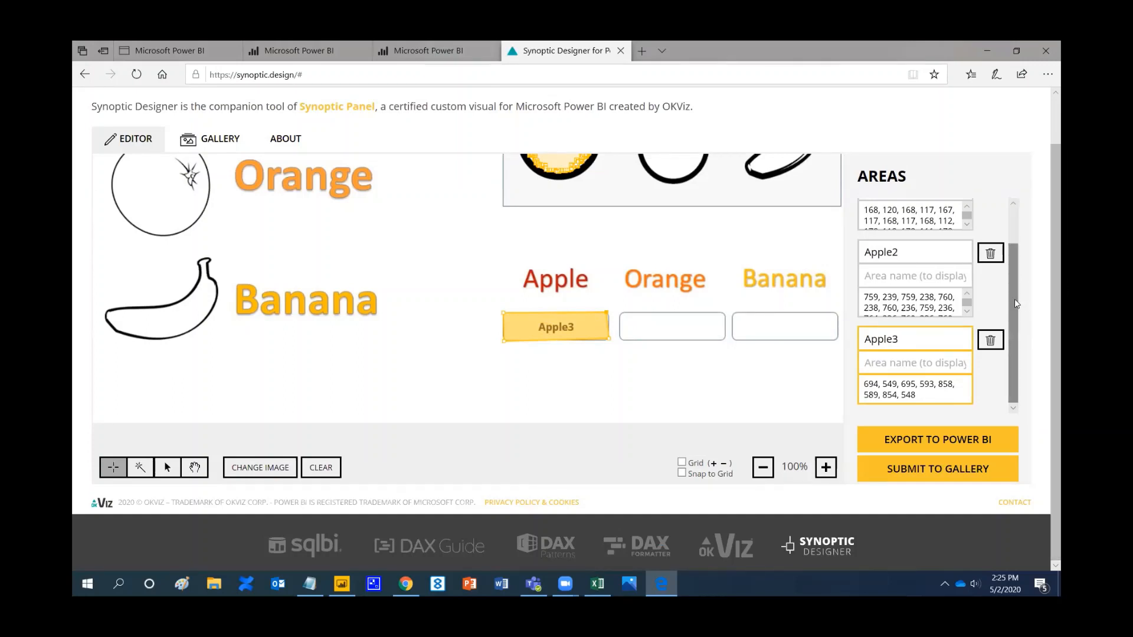
Step: Review the area IDs of the large apple and the sample-store apple against the marked image
left_click_drag(1014, 299, 1011, 264)
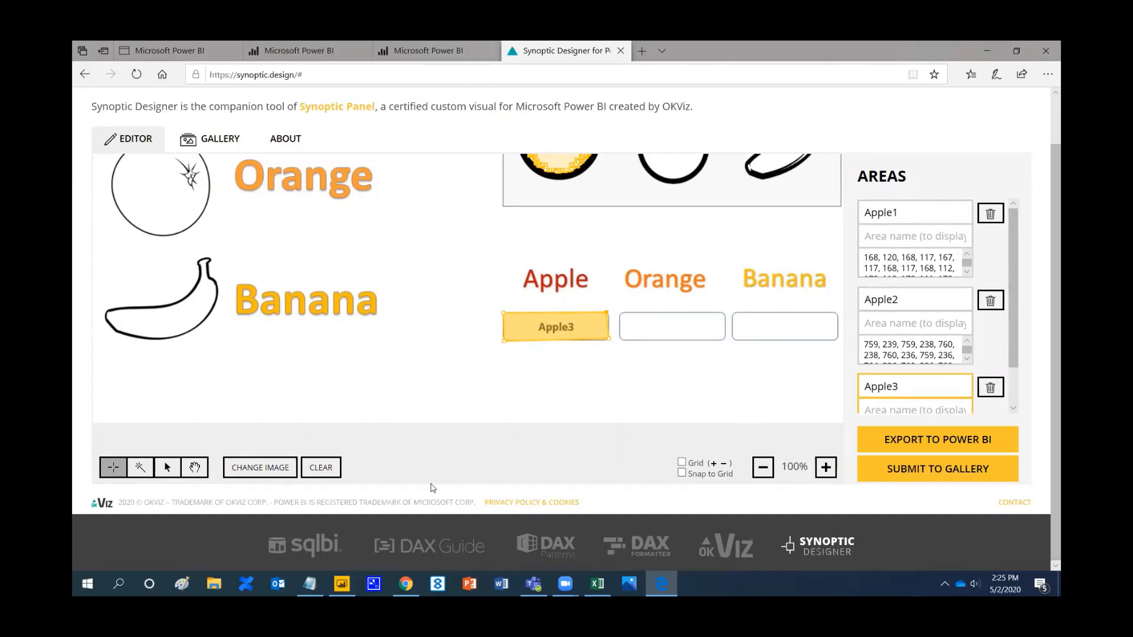
left_click(195, 468)
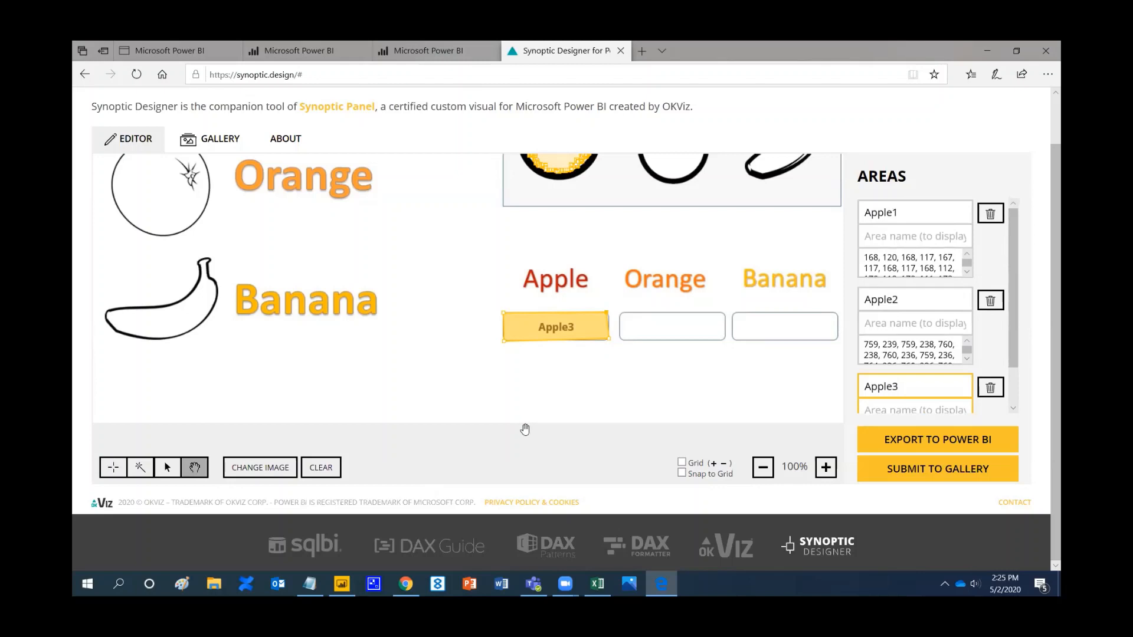
left_click_drag(524, 421, 521, 476)
left_click_drag(472, 351, 466, 428)
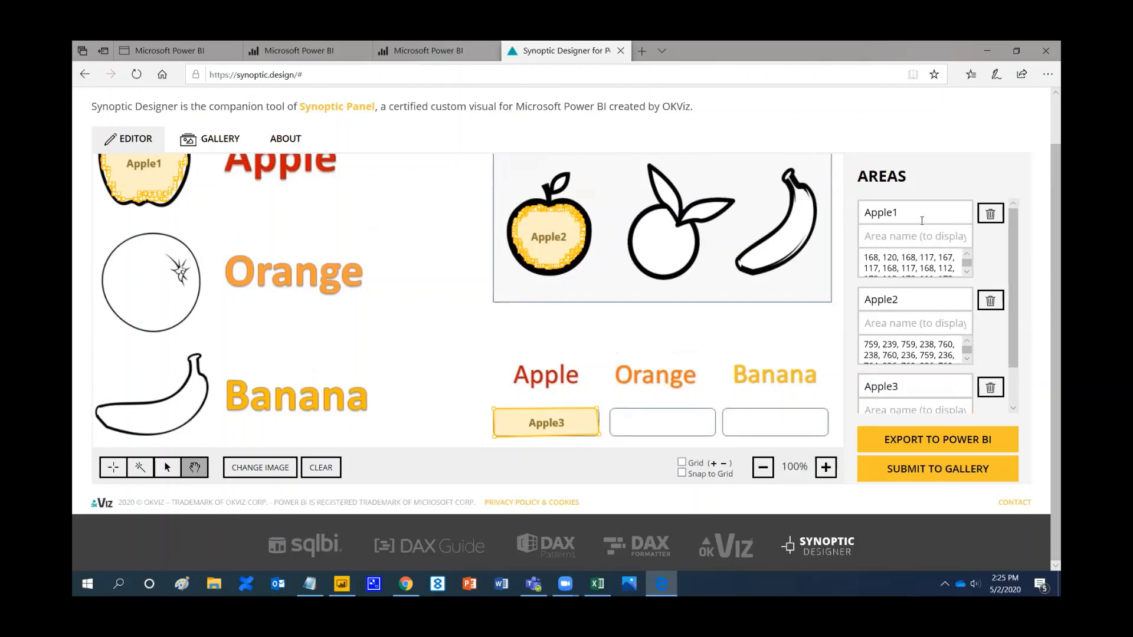
left_click(903, 211)
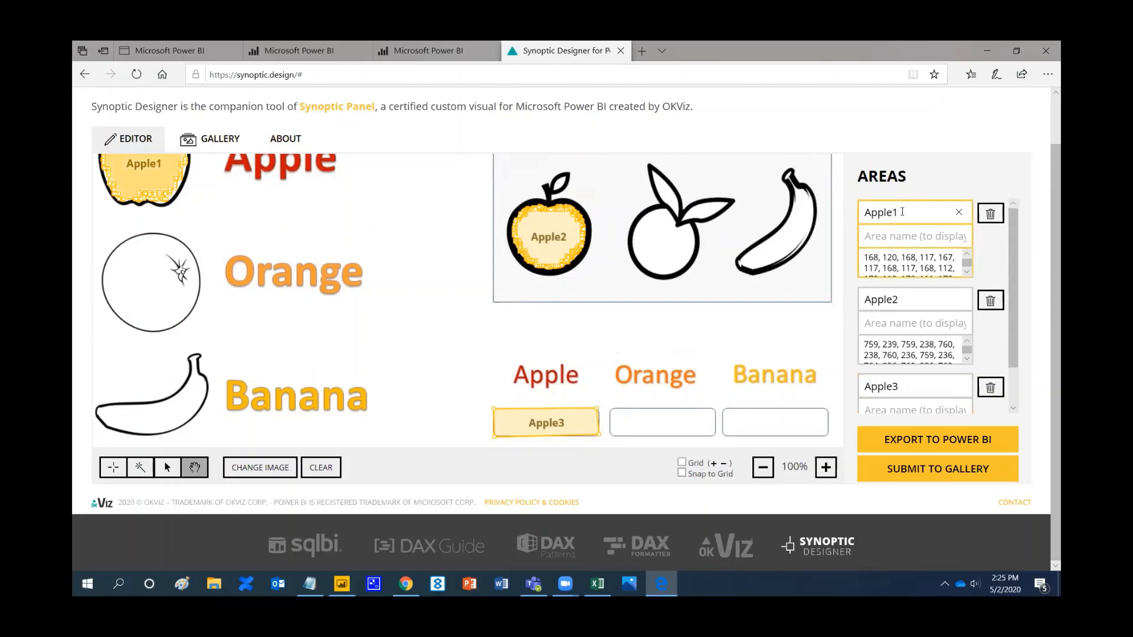
left_click_drag(902, 212, 867, 213)
left_click_drag(916, 299, 866, 299)
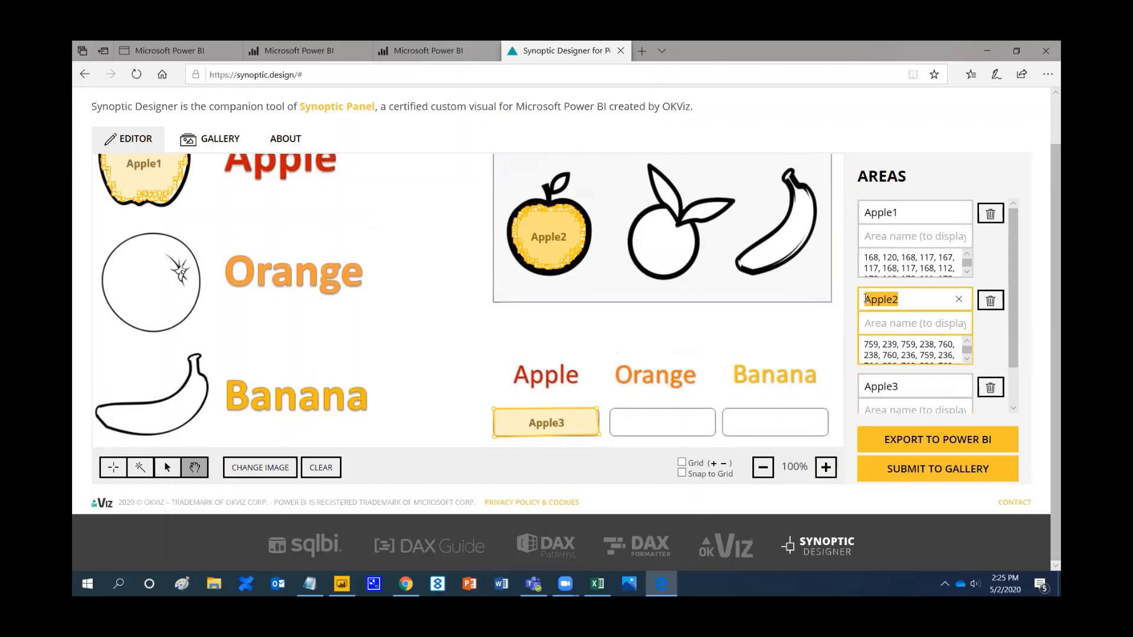
Step: Set the display names of the three apple areas to Apple1, Apple2 and Apple3, matching their IDs
left_click(896, 240)
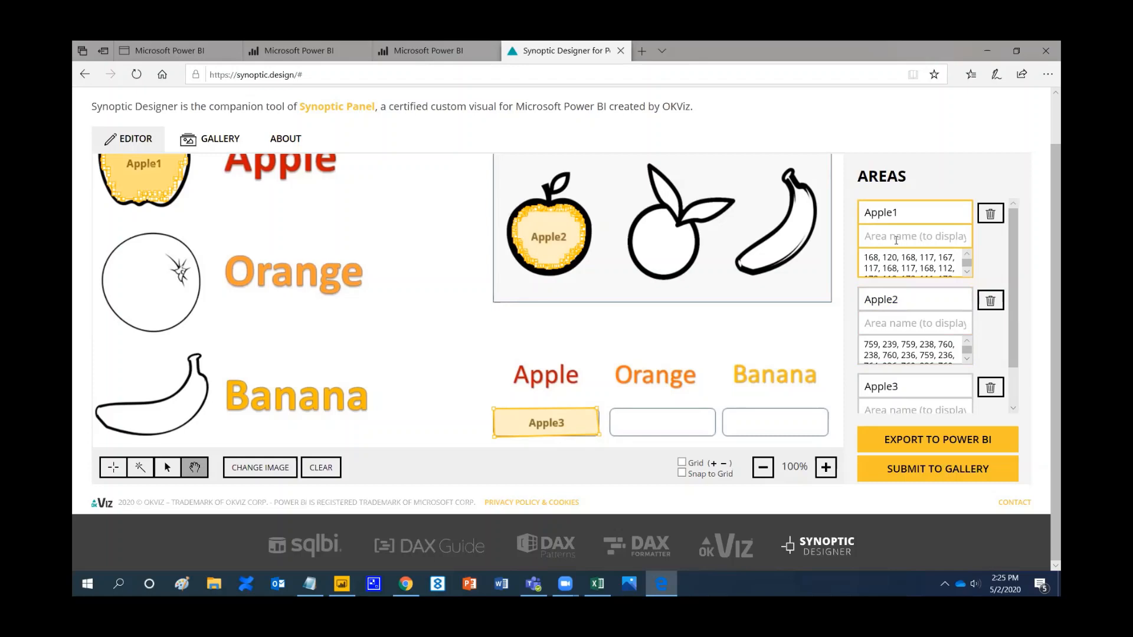
type("Apple1")
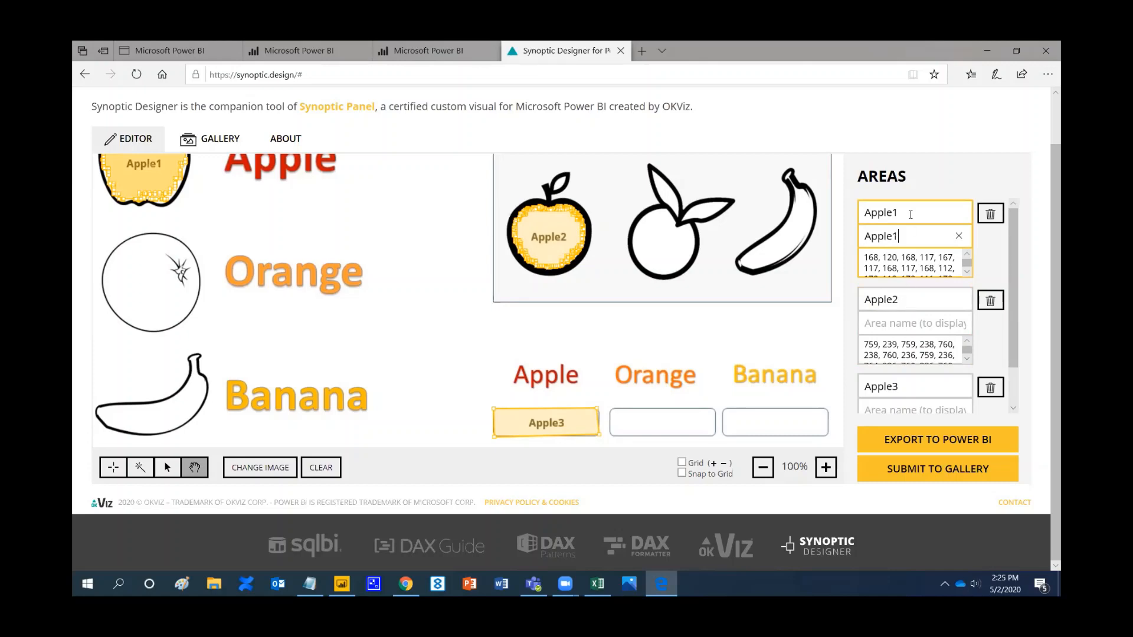
left_click(887, 318)
type("Apple2")
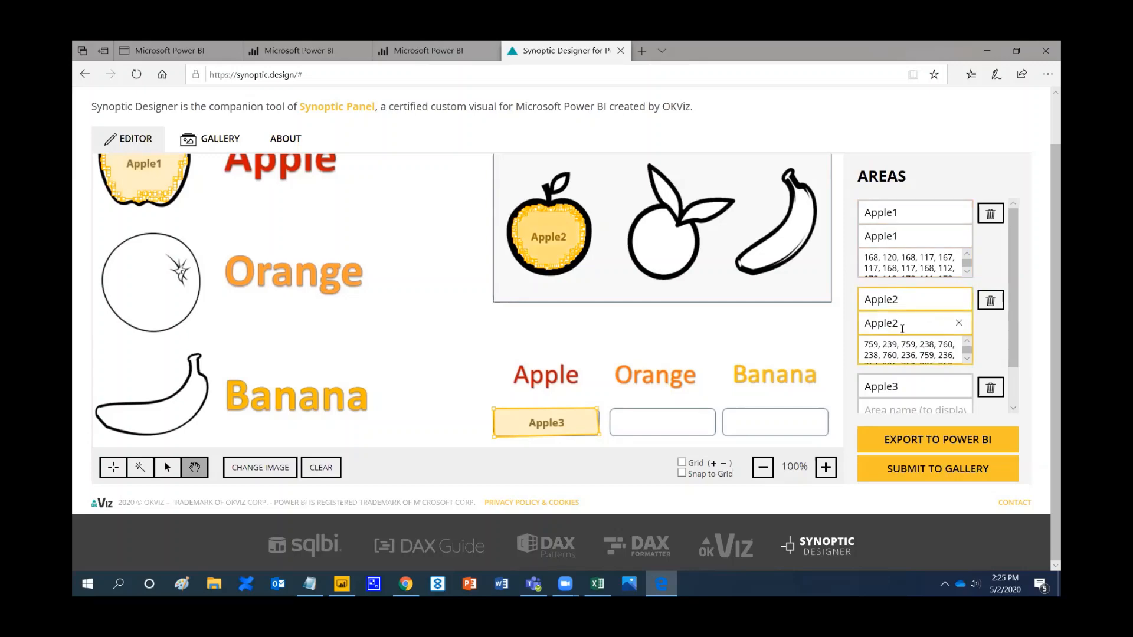
left_click(909, 412)
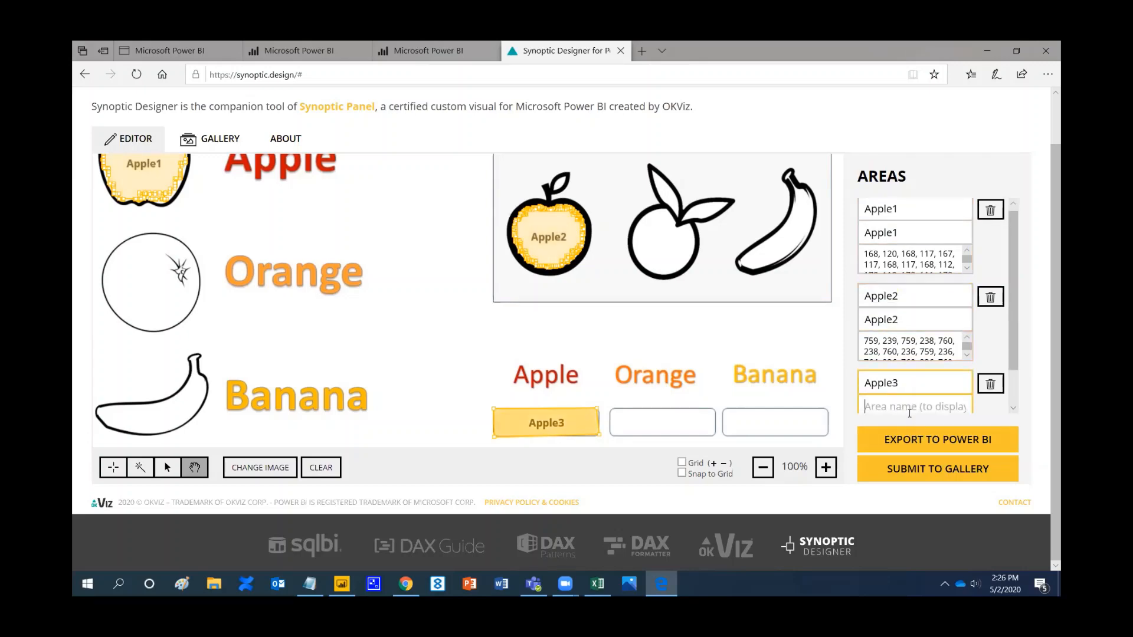
type("Apple3")
left_click(906, 319)
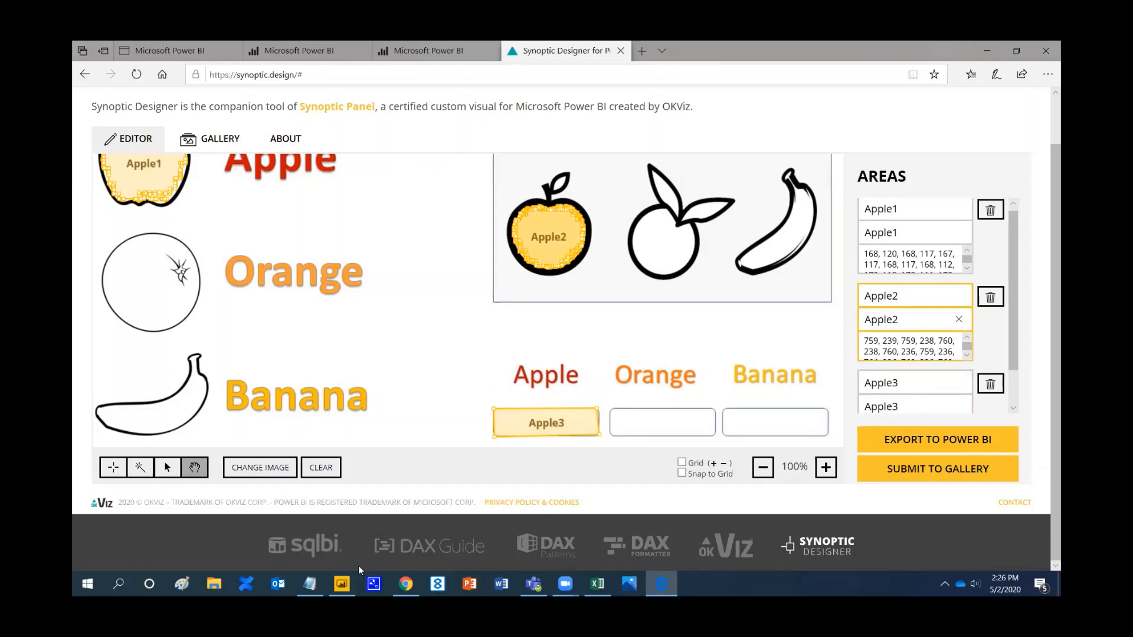
Step: Switch to Power BI Desktop and inspect the fruit areas' tooltips in the Example 1 synoptic visual
left_click(341, 584)
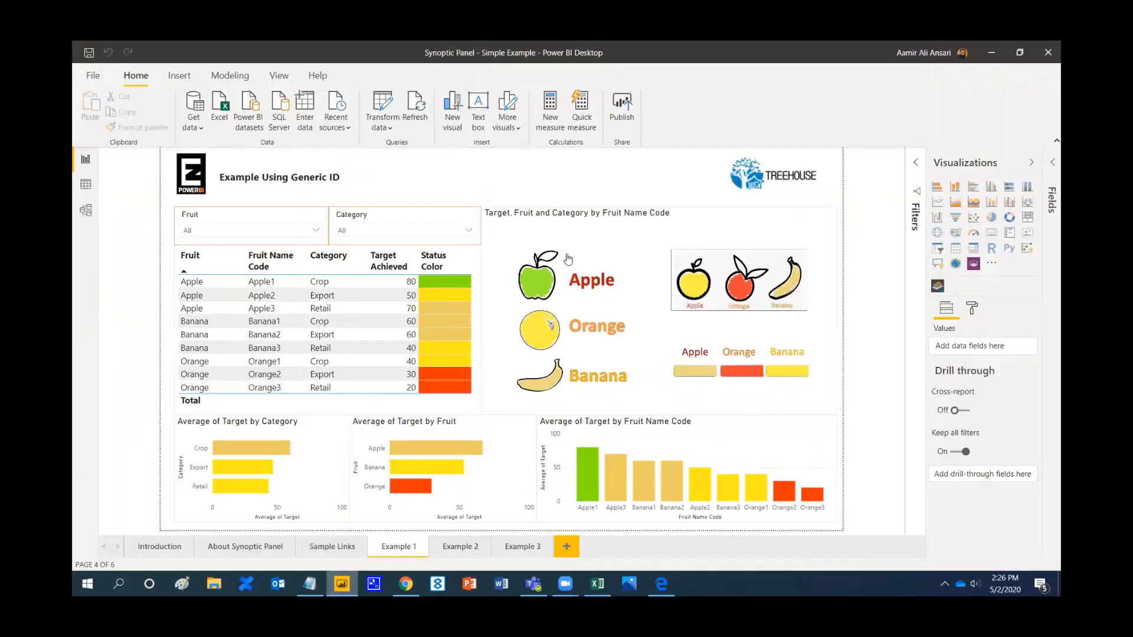
mouse_move(545, 287)
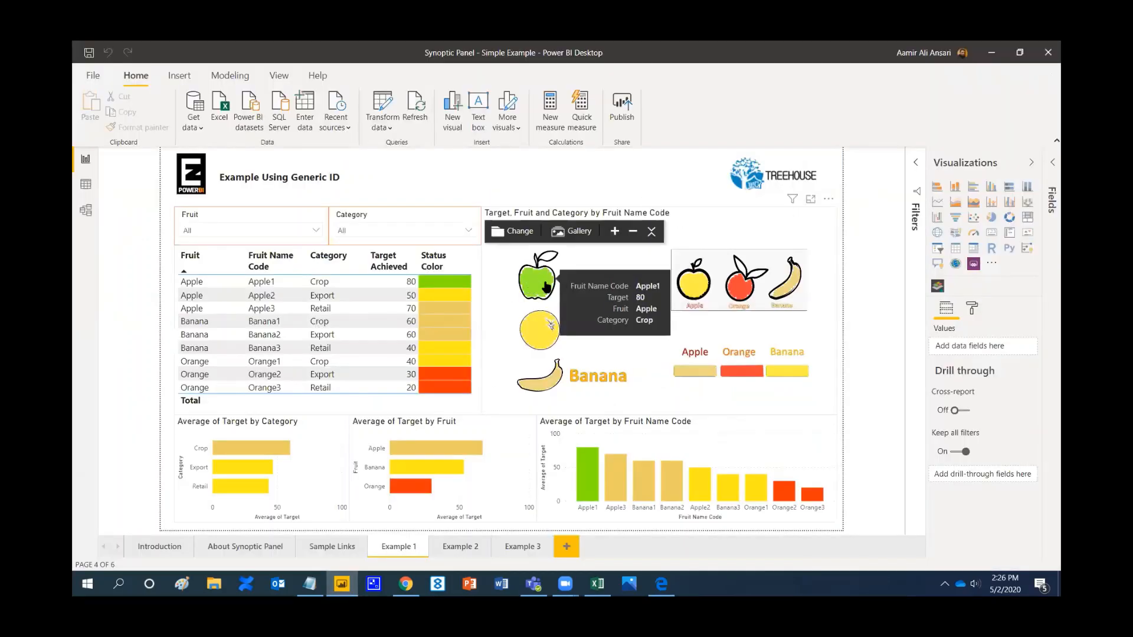
mouse_move(543, 345)
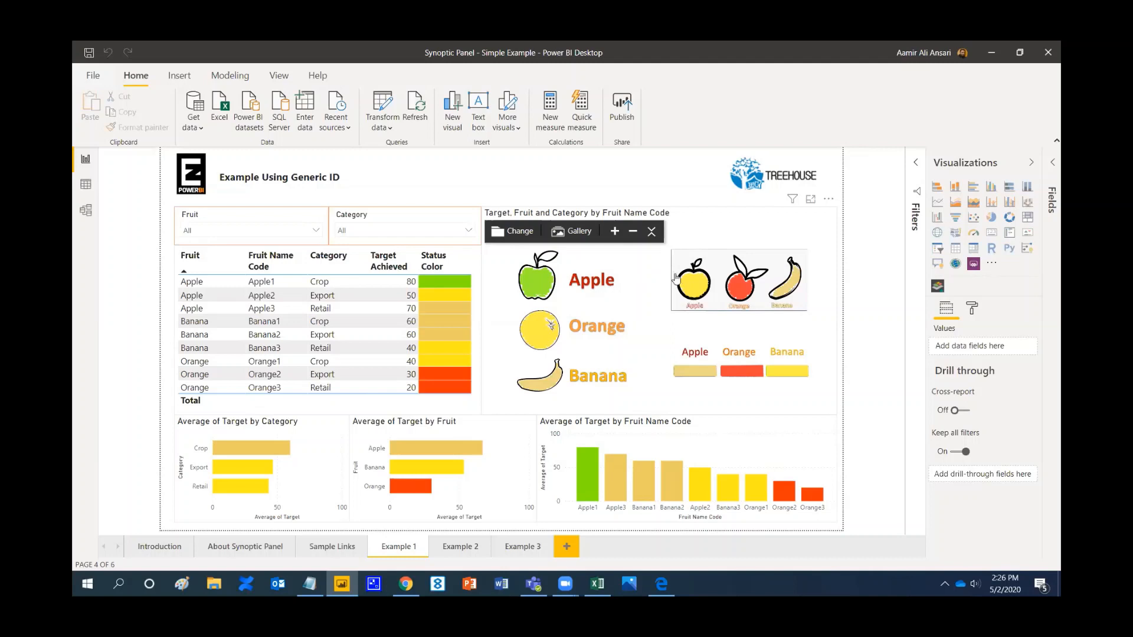
mouse_move(696, 294)
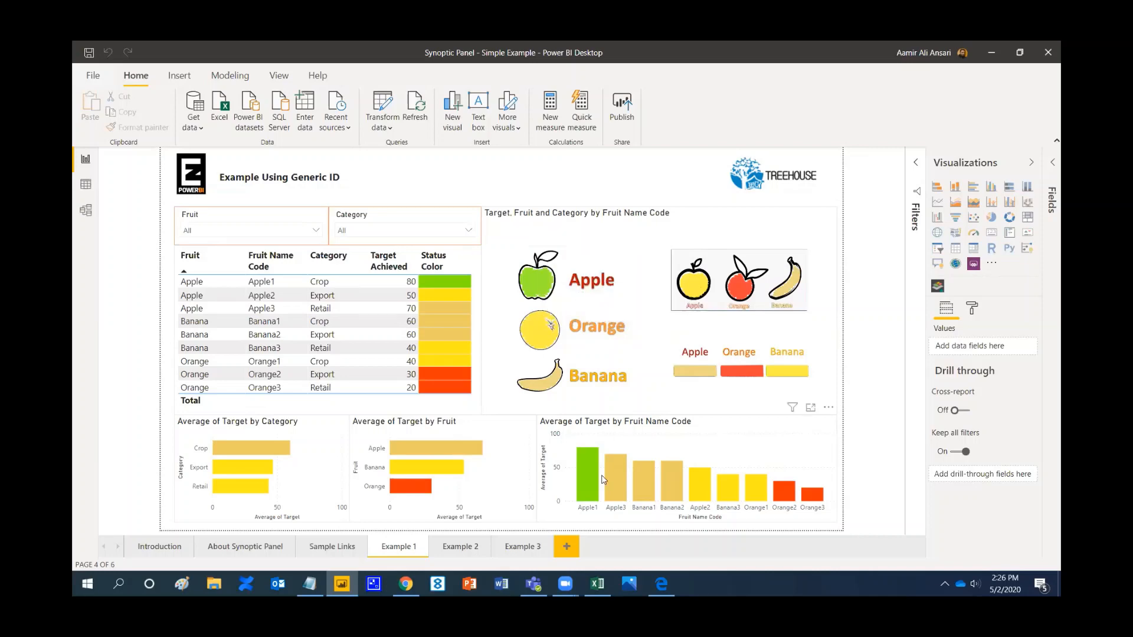
Step: Switch to the Synoptic Panel - Fruit Shop workbook in Excel and examine the apple rows' Fruit Name, Fruit Class and Category
key("alt+Tab")
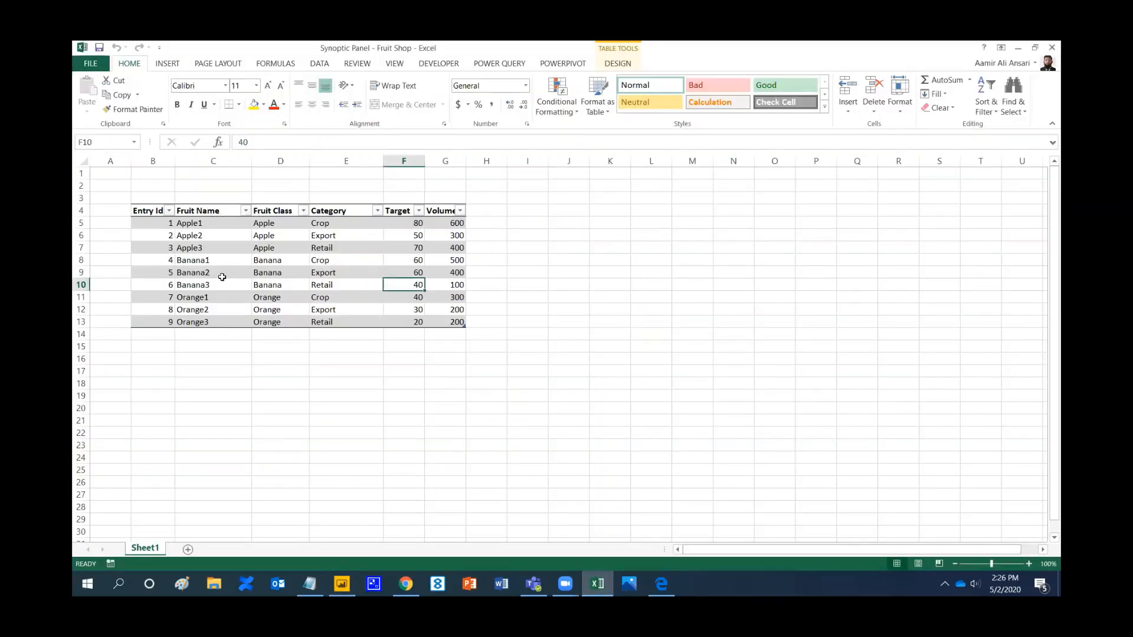
left_click_drag(206, 223, 203, 245)
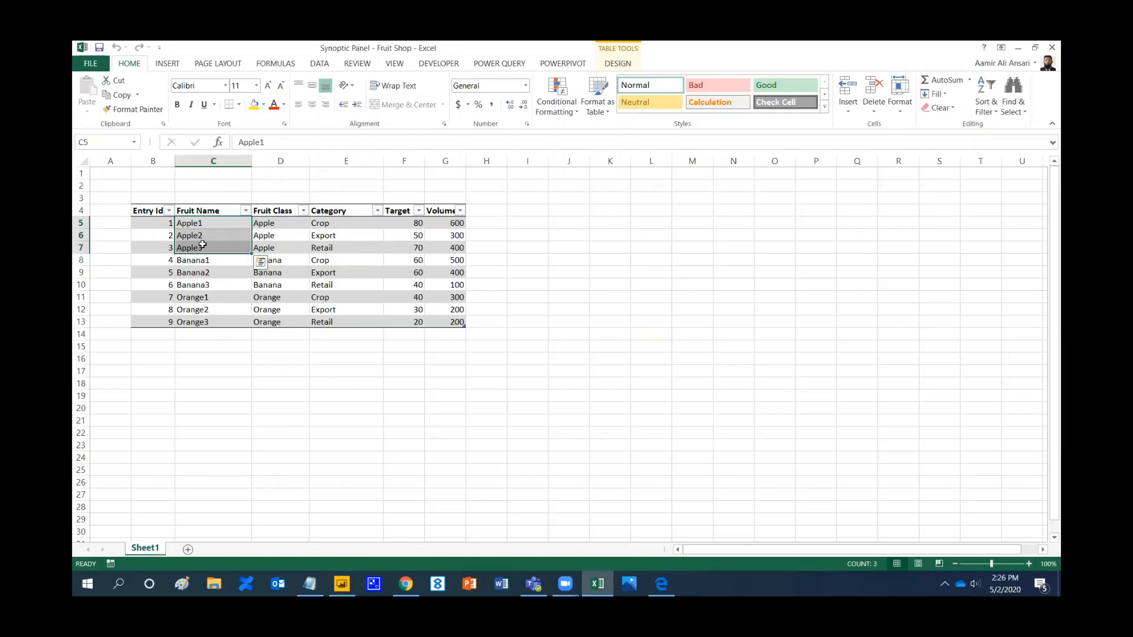
left_click_drag(273, 224, 275, 245)
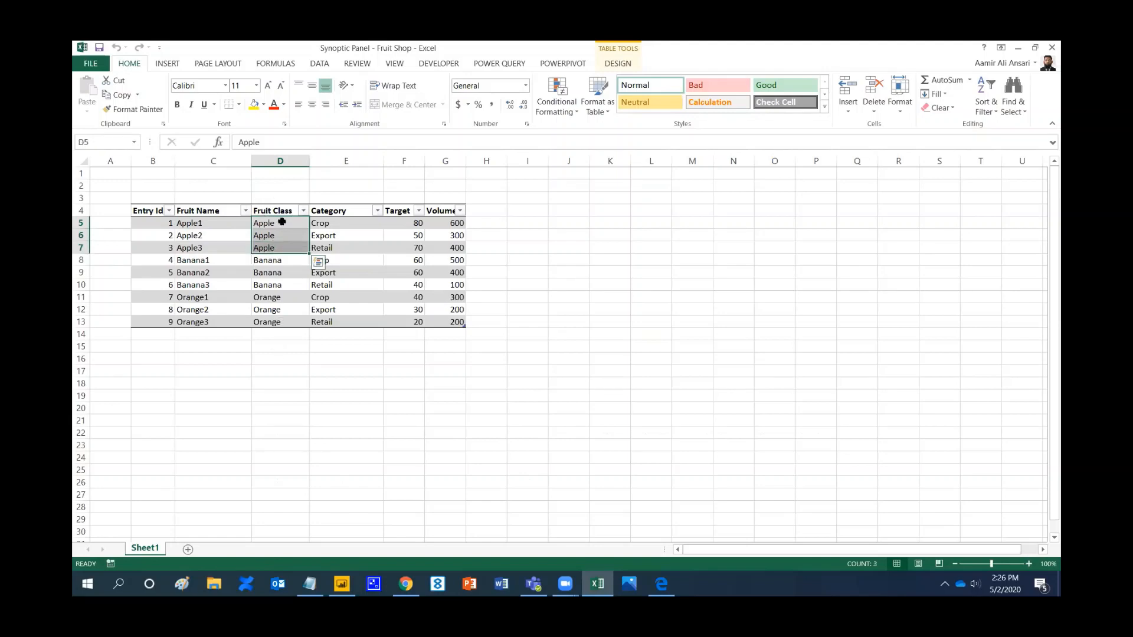
left_click(342, 223)
left_click_drag(341, 223, 341, 246)
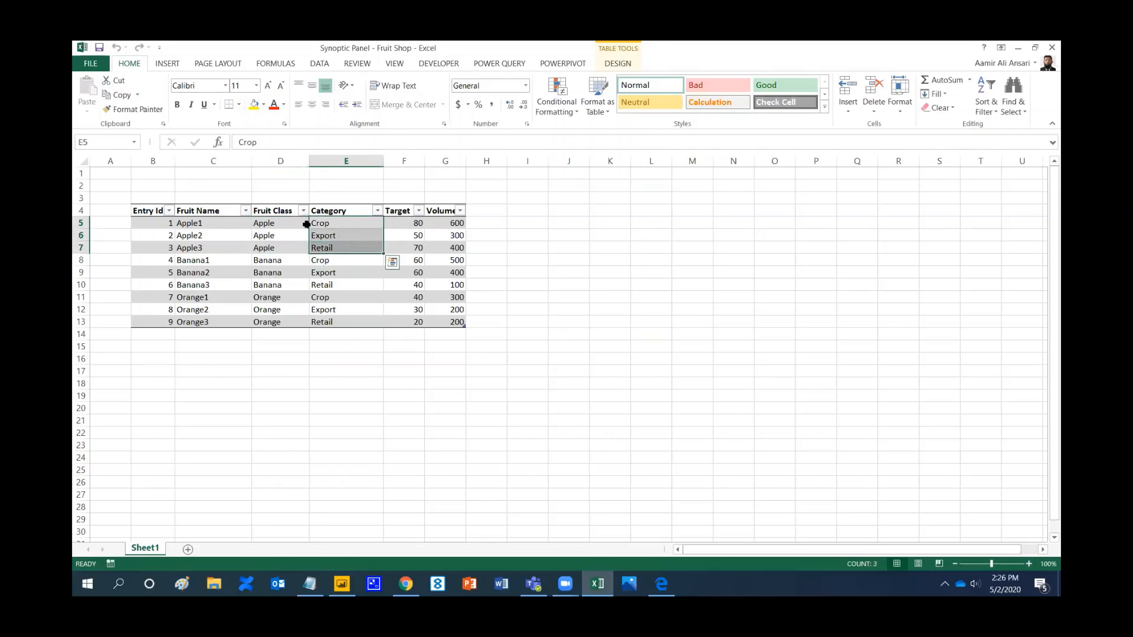
left_click(213, 223)
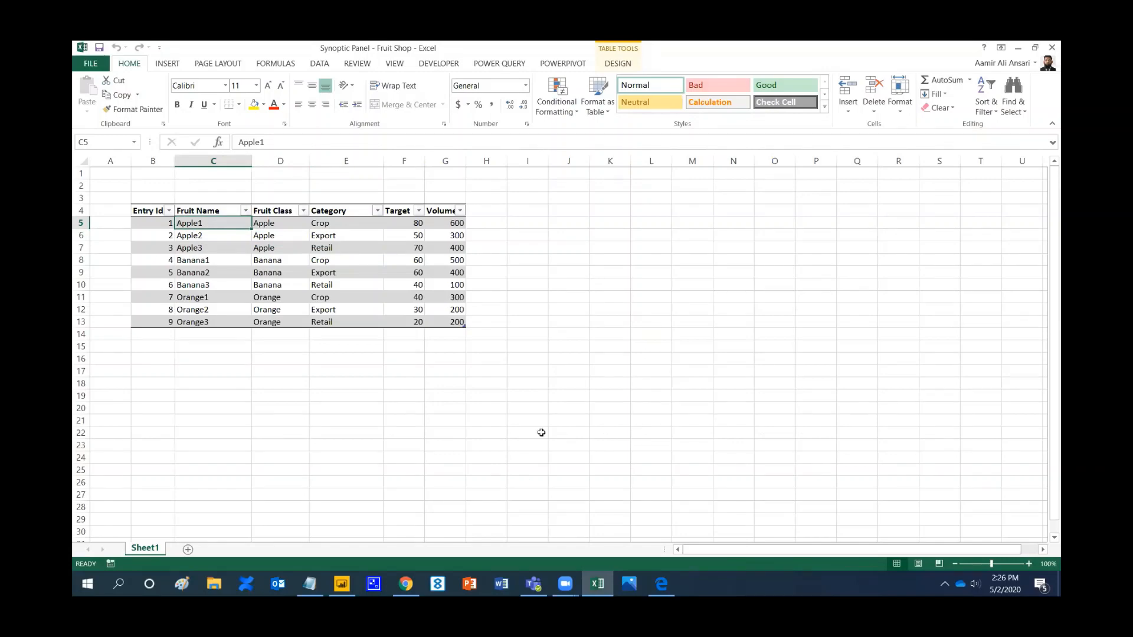
Step: Return to Power BI Desktop and examine the States formatting settings of the fruit synoptic visual on Example 1
mouse_move(339, 567)
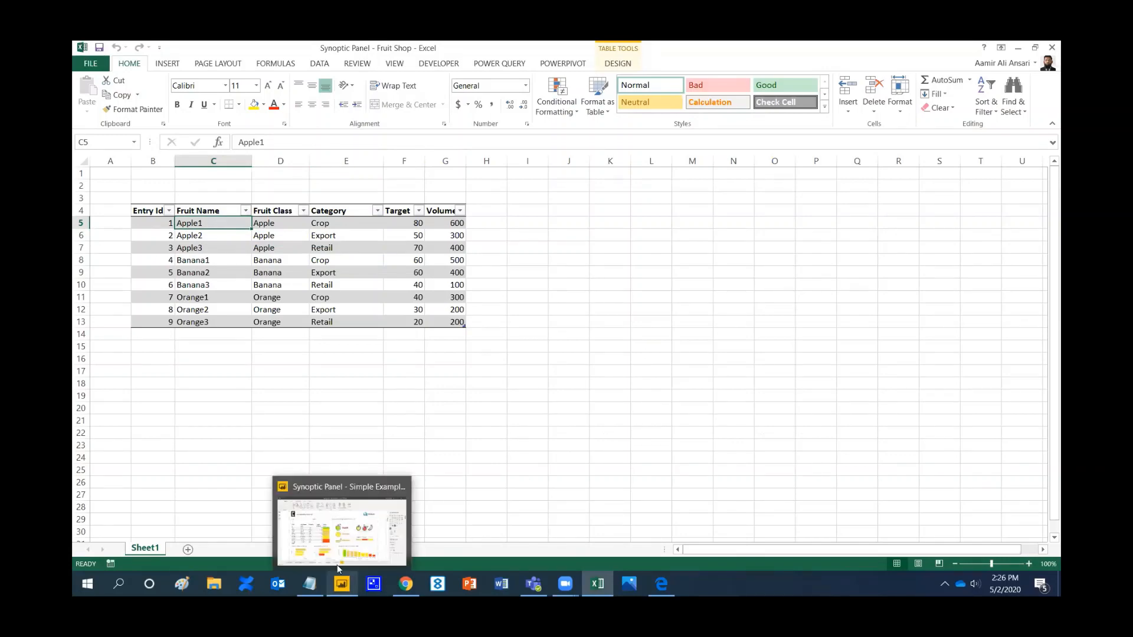
left_click(345, 522)
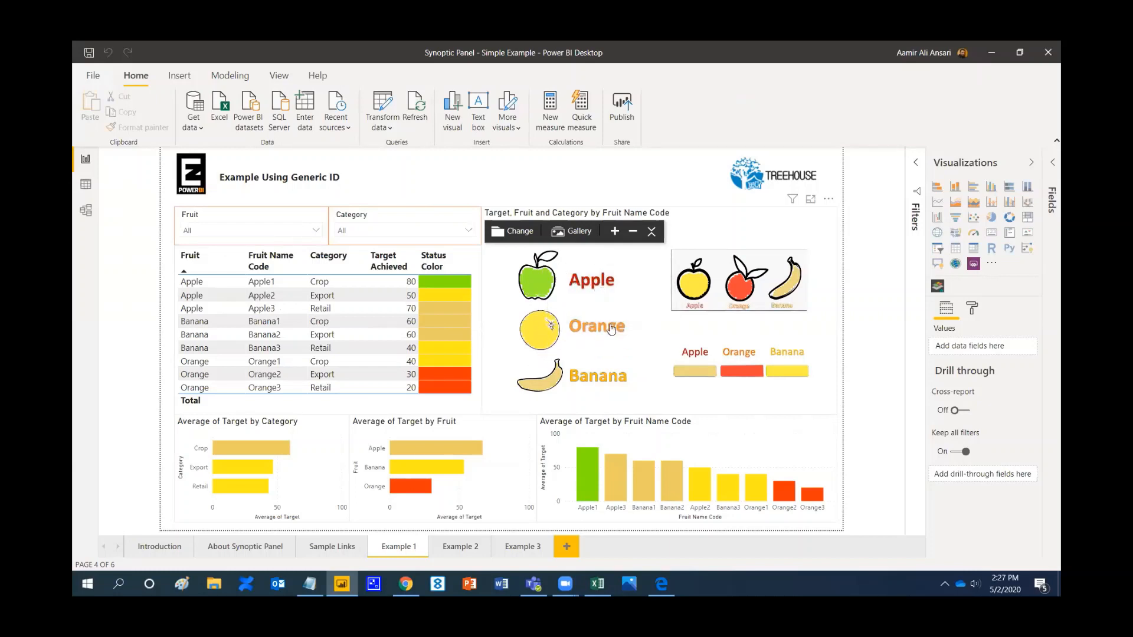
left_click(545, 219)
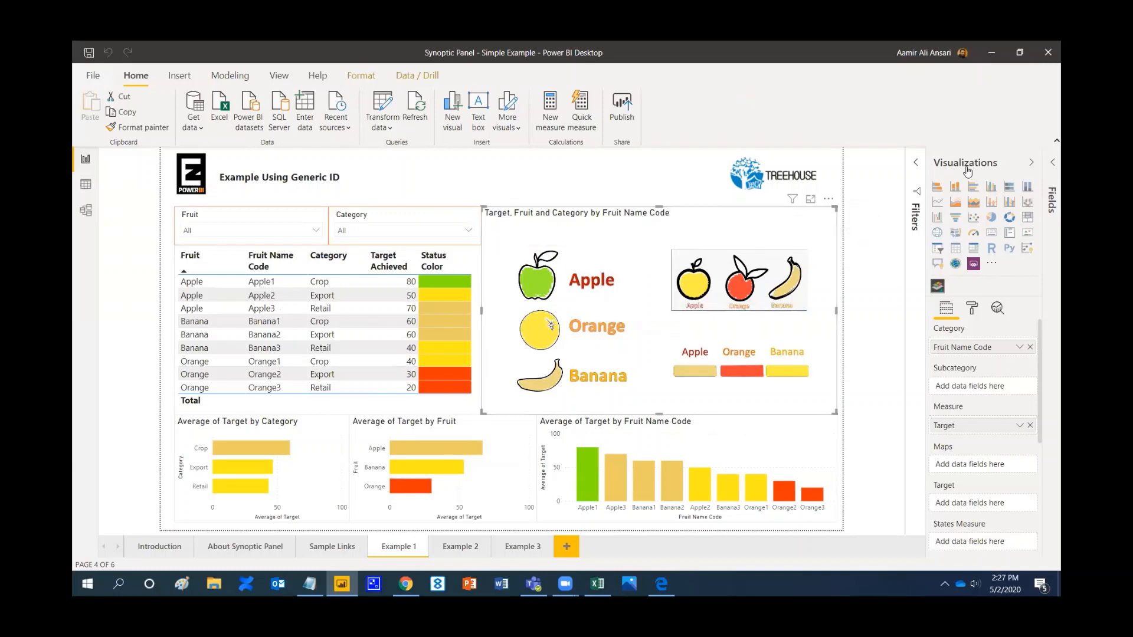
left_click(973, 310)
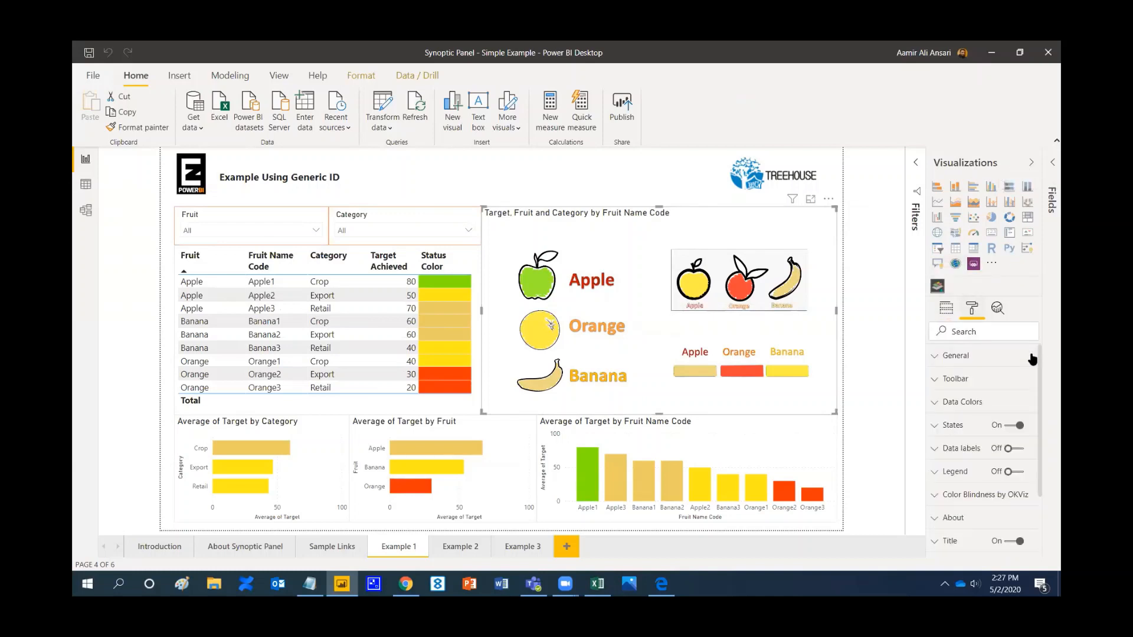
left_click(935, 429)
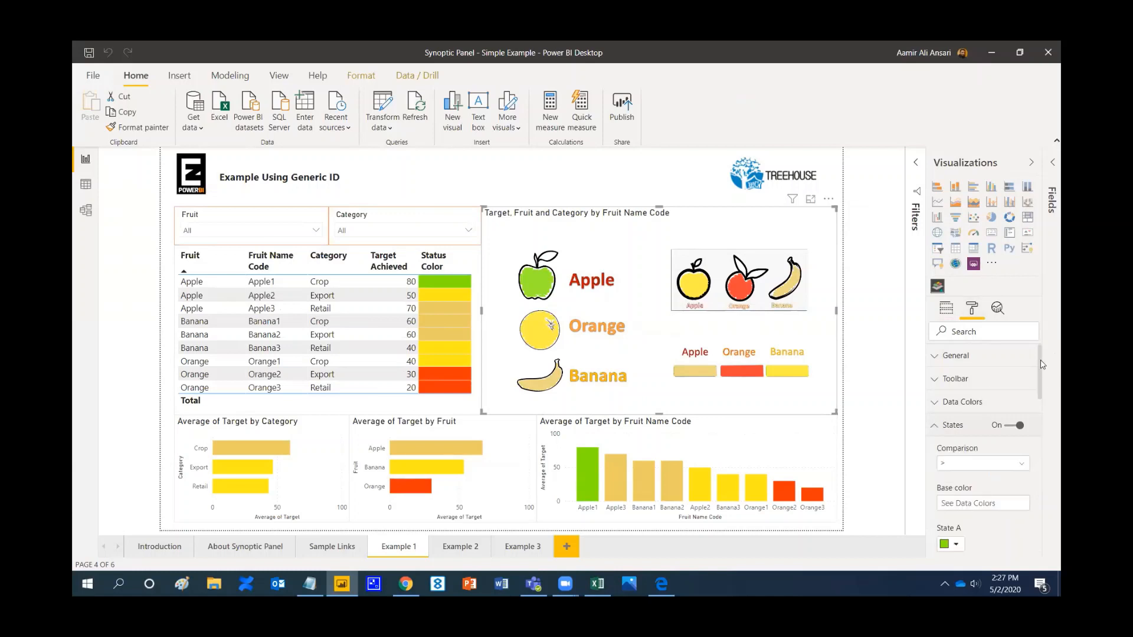
mouse_move(1042, 365)
left_mouse_down()
mouse_move(1044, 407)
mouse_move(1042, 387)
left_mouse_up()
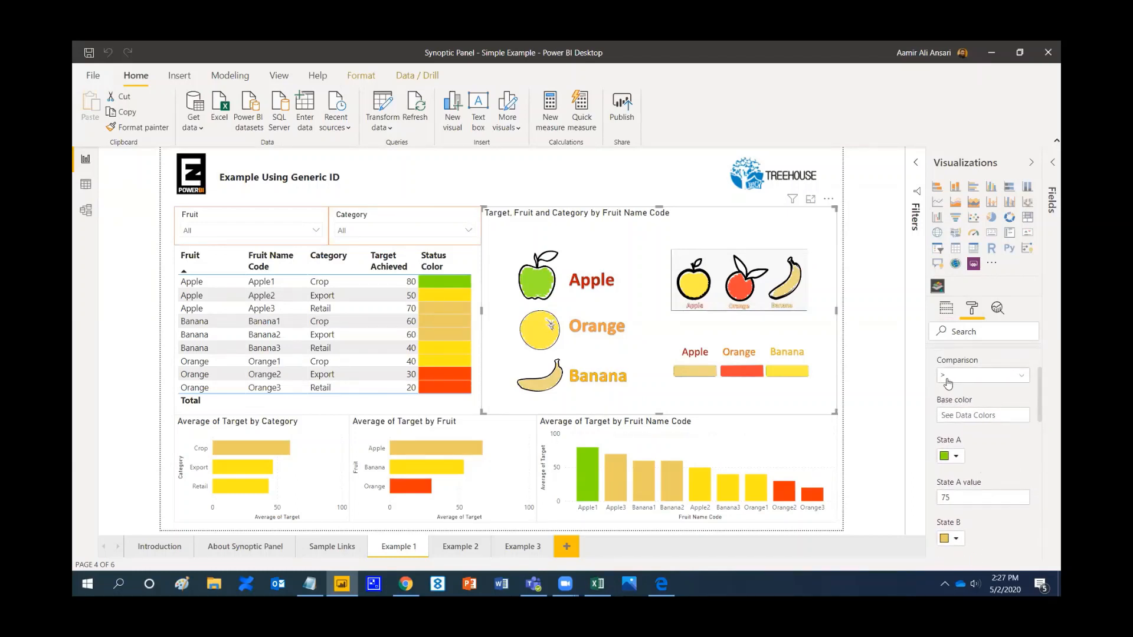
Step: Examine the colors and threshold values of states A to E in the fruit visual's States settings
scroll(1041, 389, "down", 2)
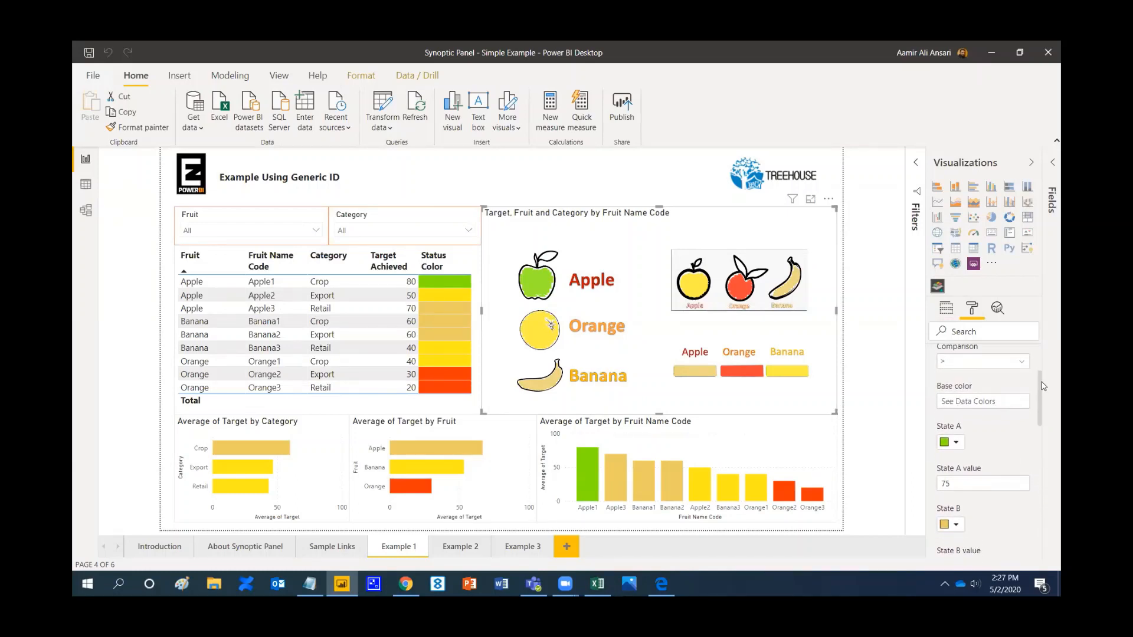
scroll(1042, 391, "down", 2)
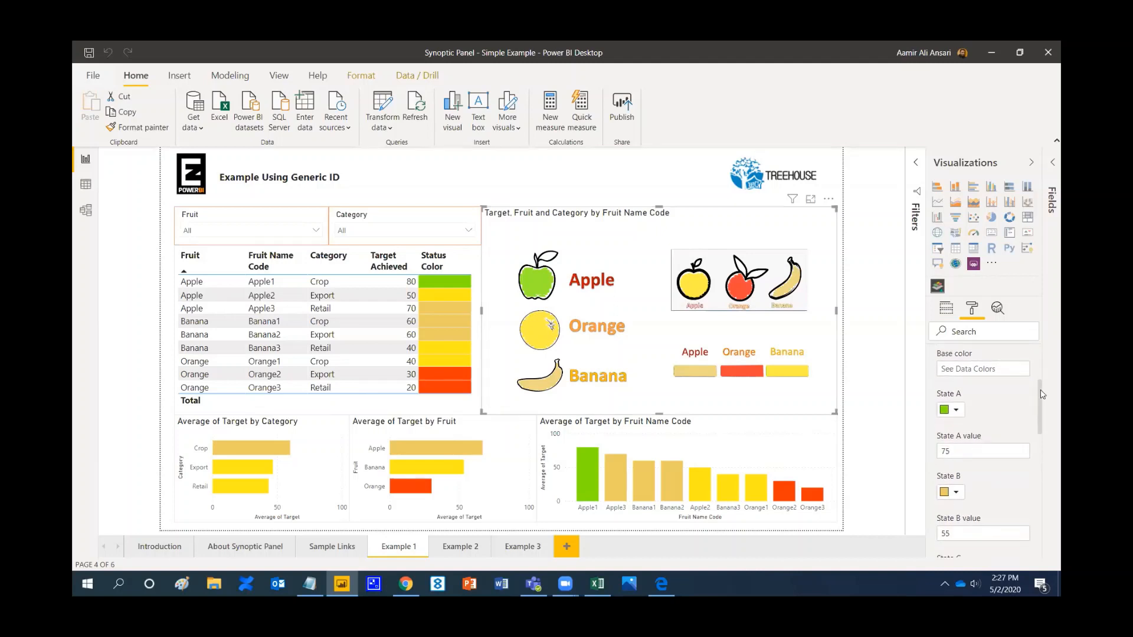
scroll(1042, 397, "down", 3)
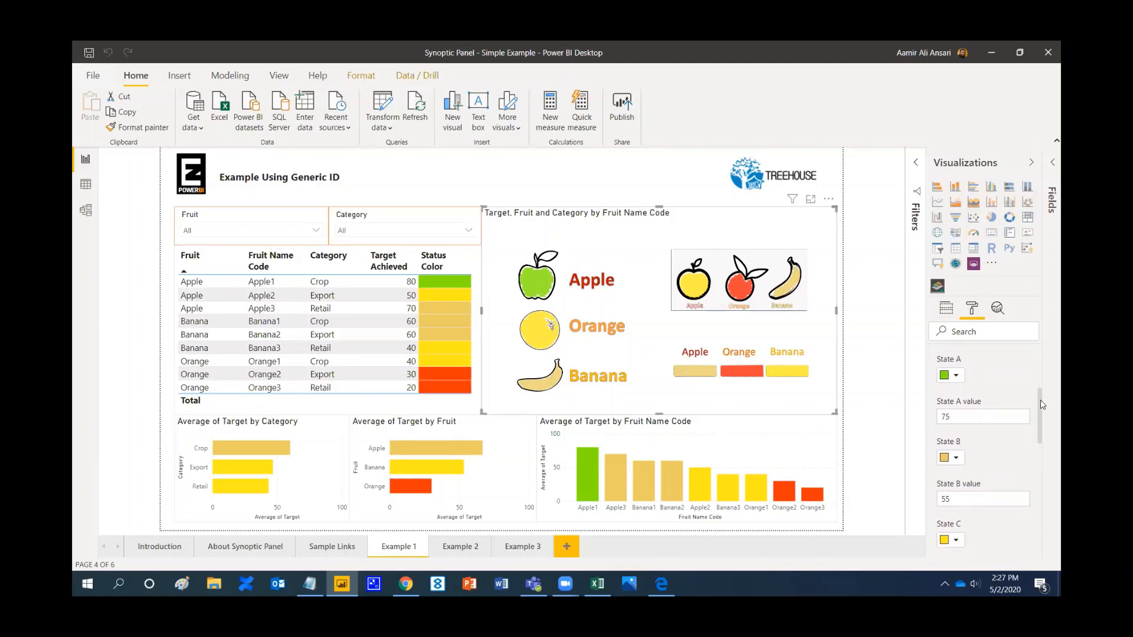
scroll(1042, 405, "down", 3)
left_click_drag(1042, 415, 1042, 447)
left_click_drag(1042, 466, 1043, 483)
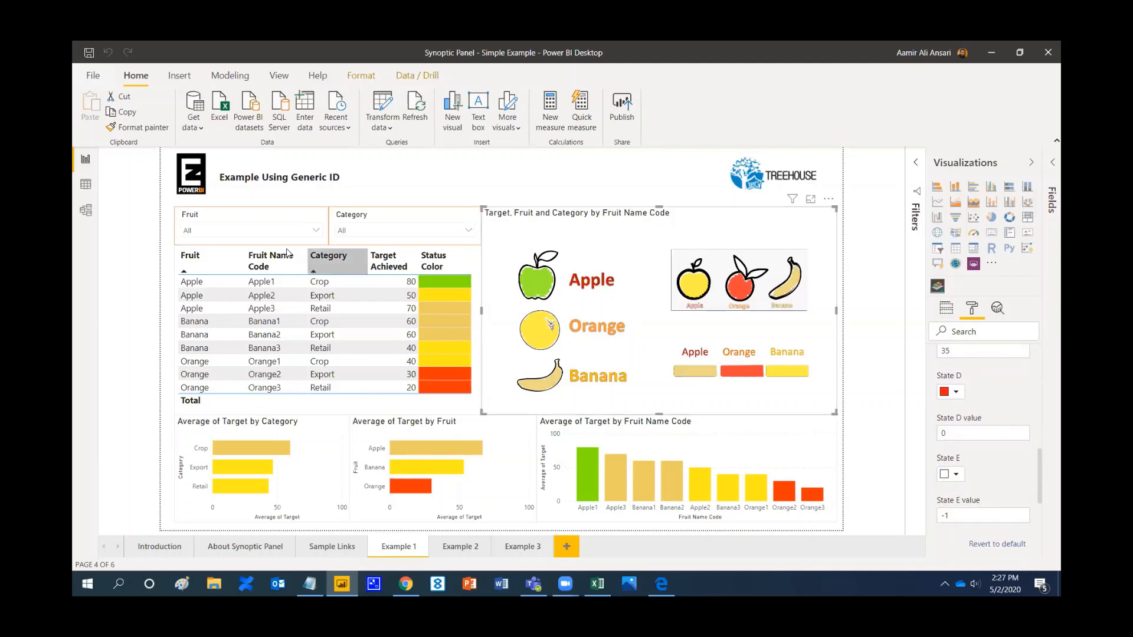
Step: Filter the page to the fruit Apple and examine the synoptic visual's General and Data Colors settings for unmatched areas
left_click(242, 232)
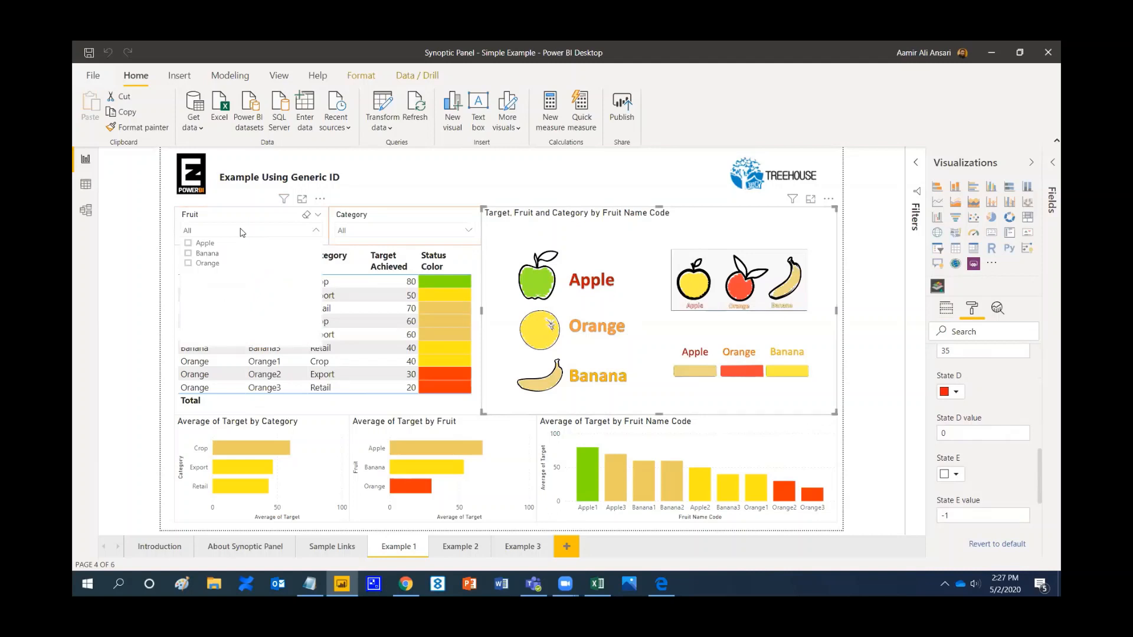
left_click(189, 243)
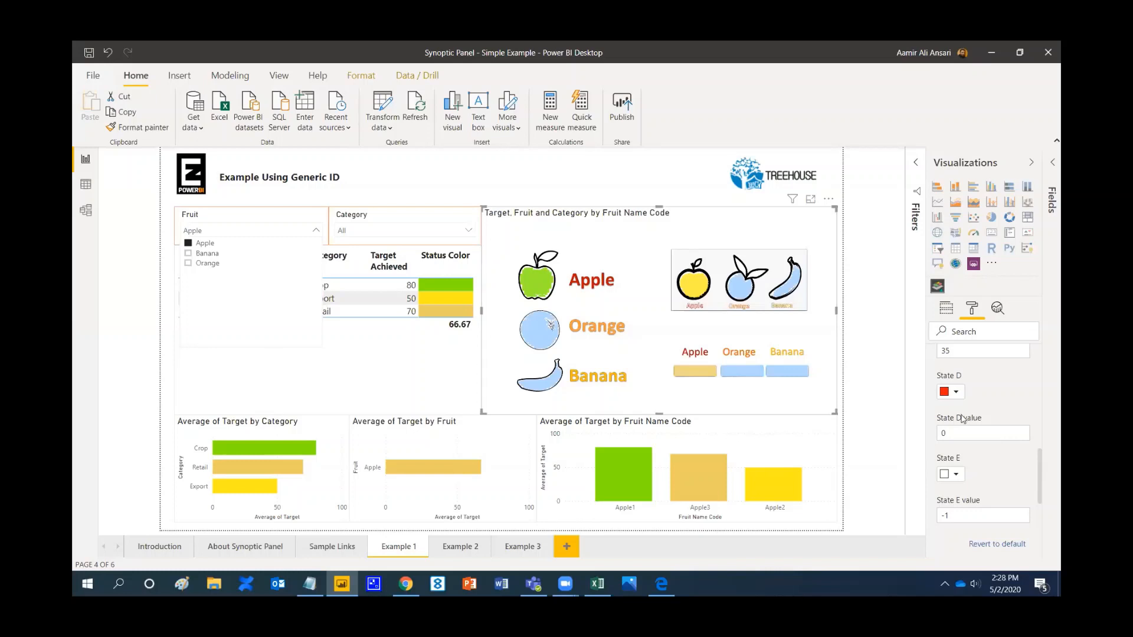
left_click_drag(1040, 471, 1045, 354)
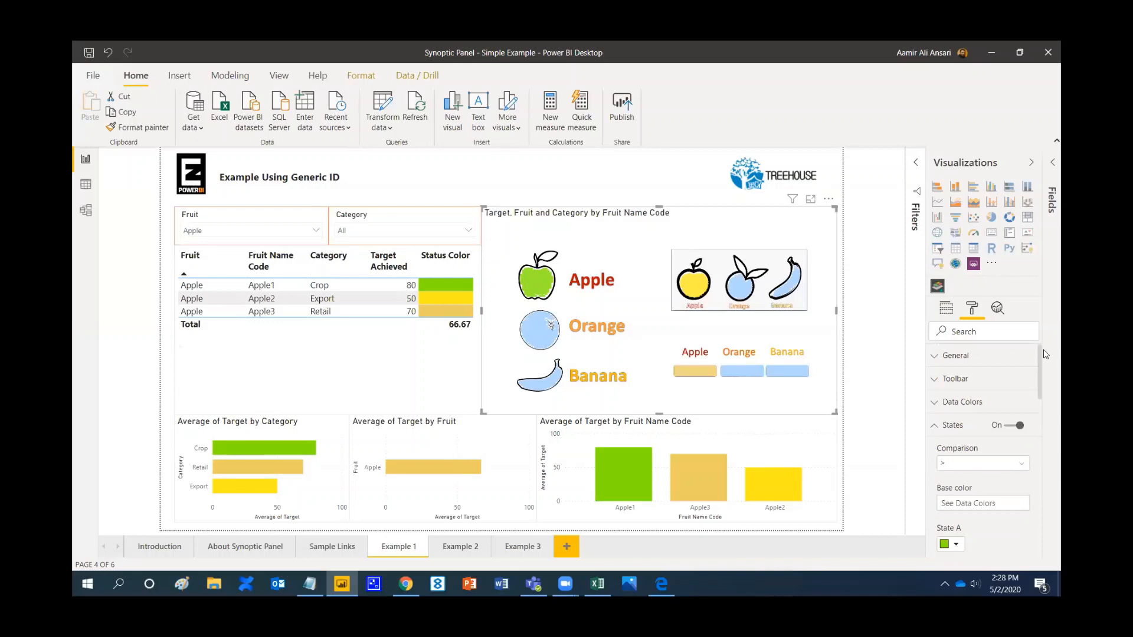
left_click(939, 361)
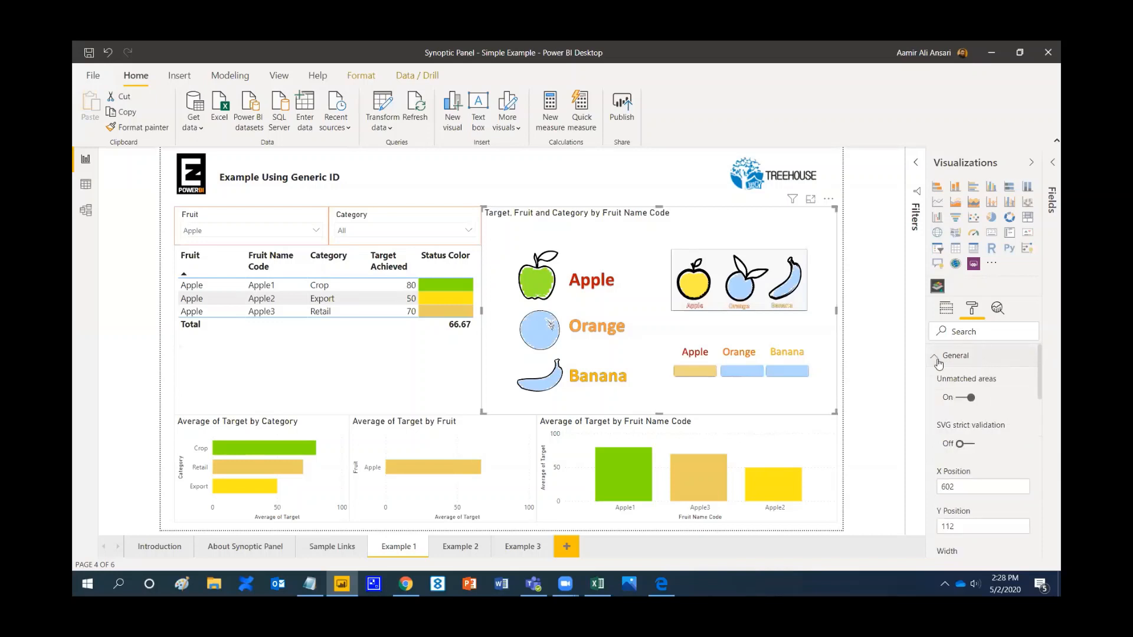
scroll(965, 492, "down", 4)
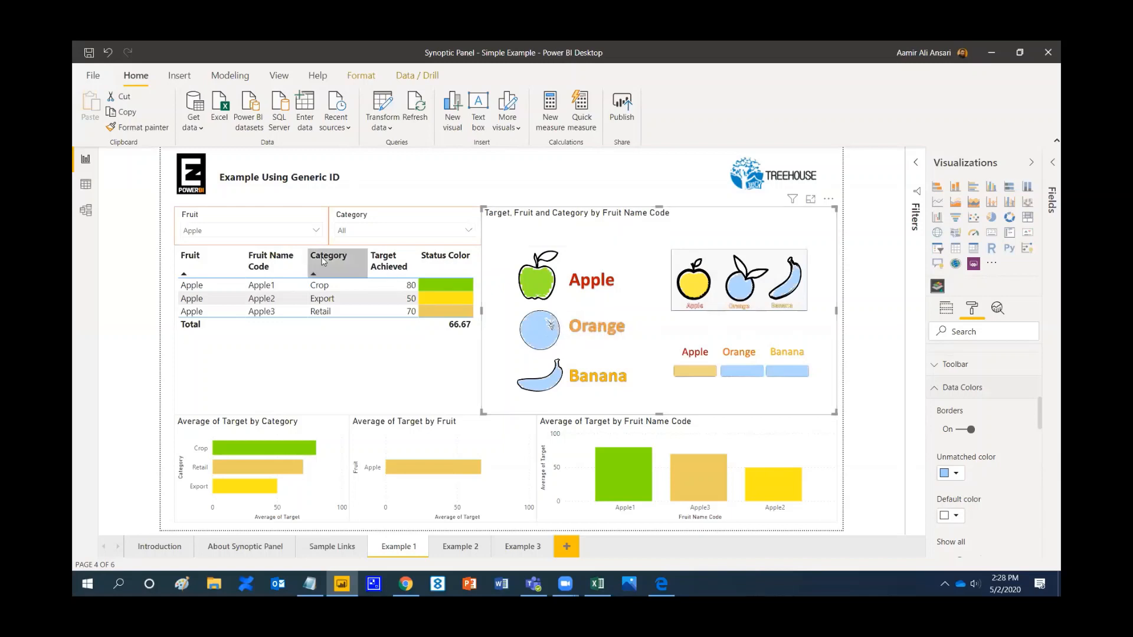
Step: Switch the Fruit filter from Apple to Banana to compare the area colors, and clear the filter again
left_click(316, 231)
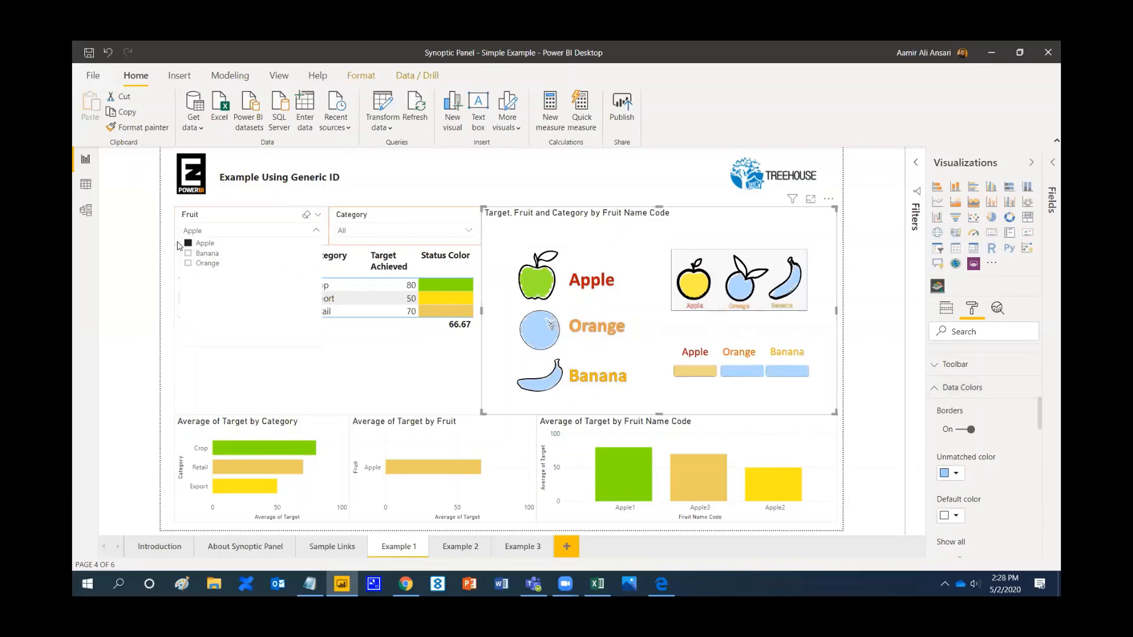
left_click(188, 243)
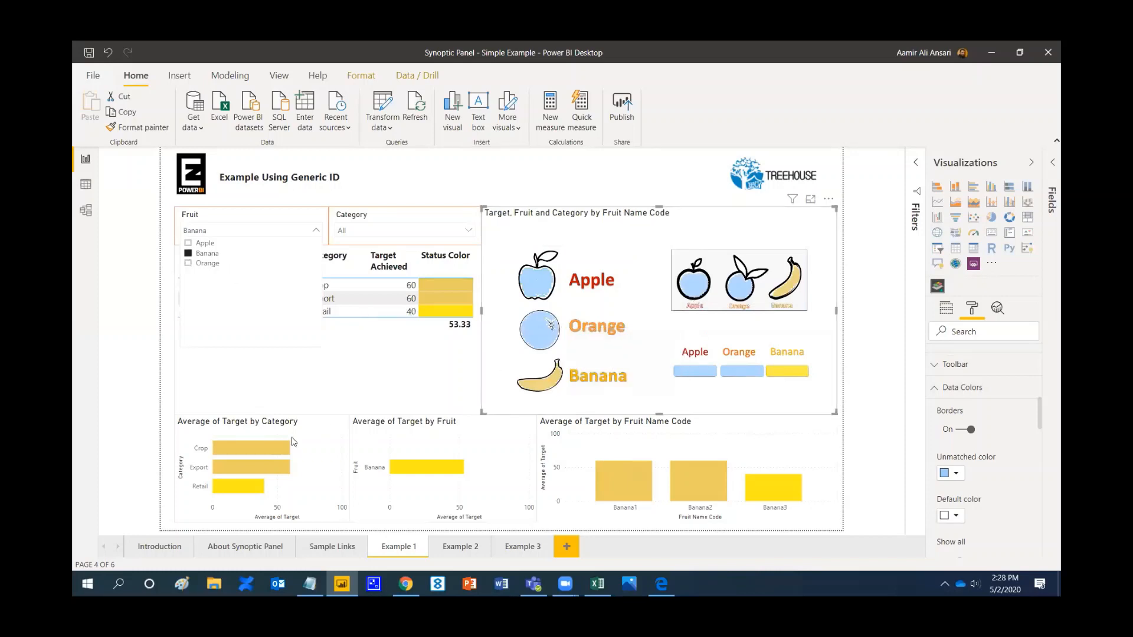
left_click(189, 254)
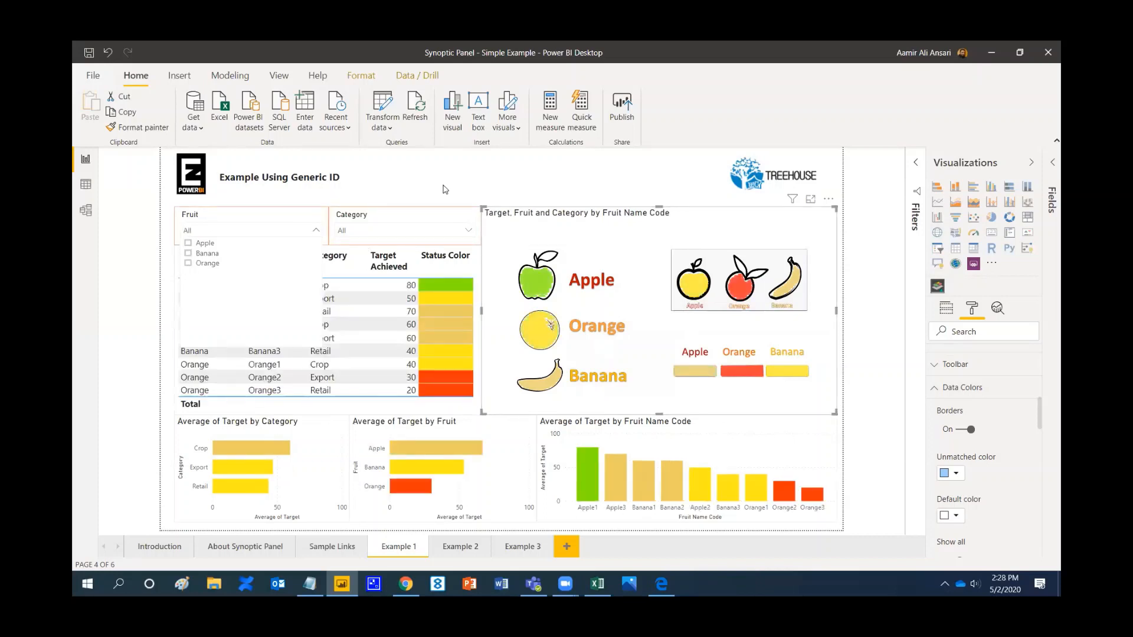
left_click(553, 170)
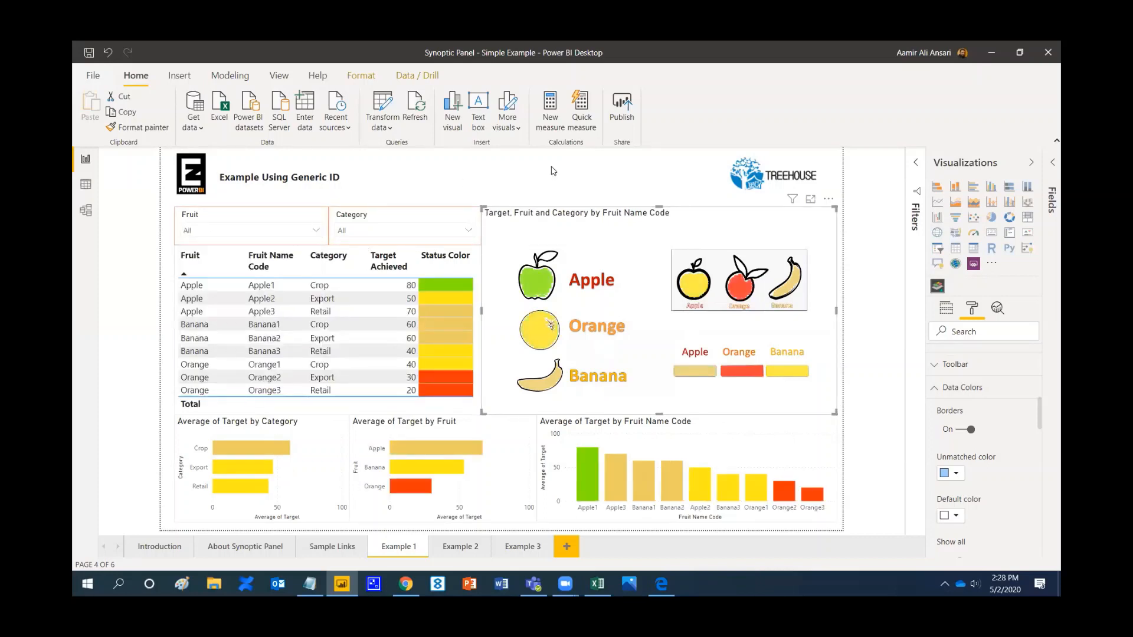
Step: Add a new report page and place a Synoptic Panel visual toward its middle
left_click(567, 547)
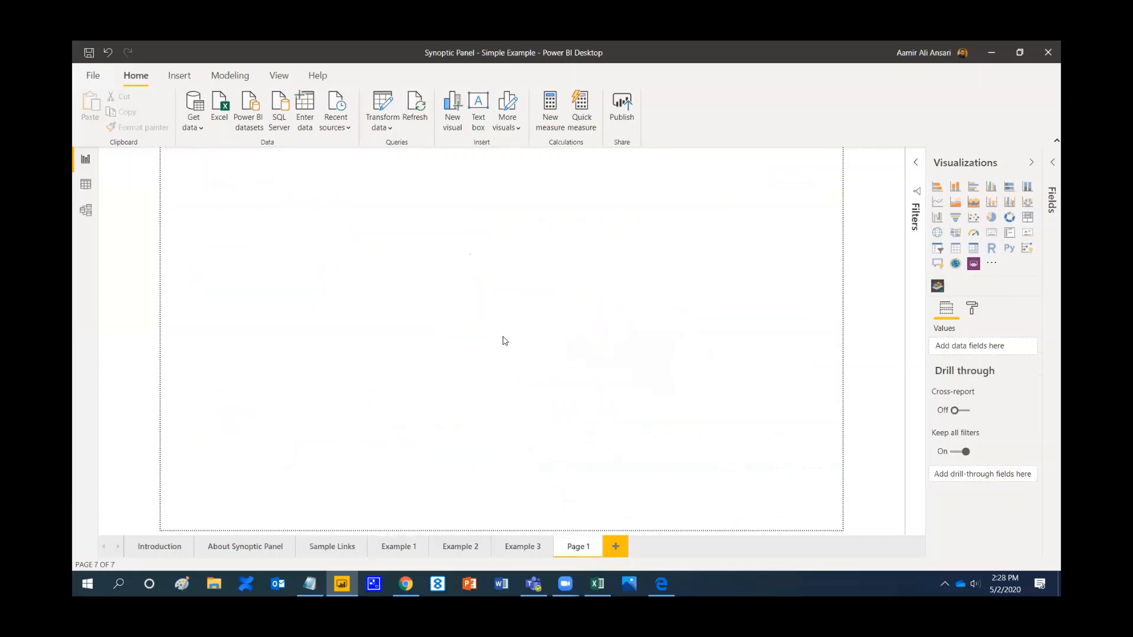
left_click(938, 286)
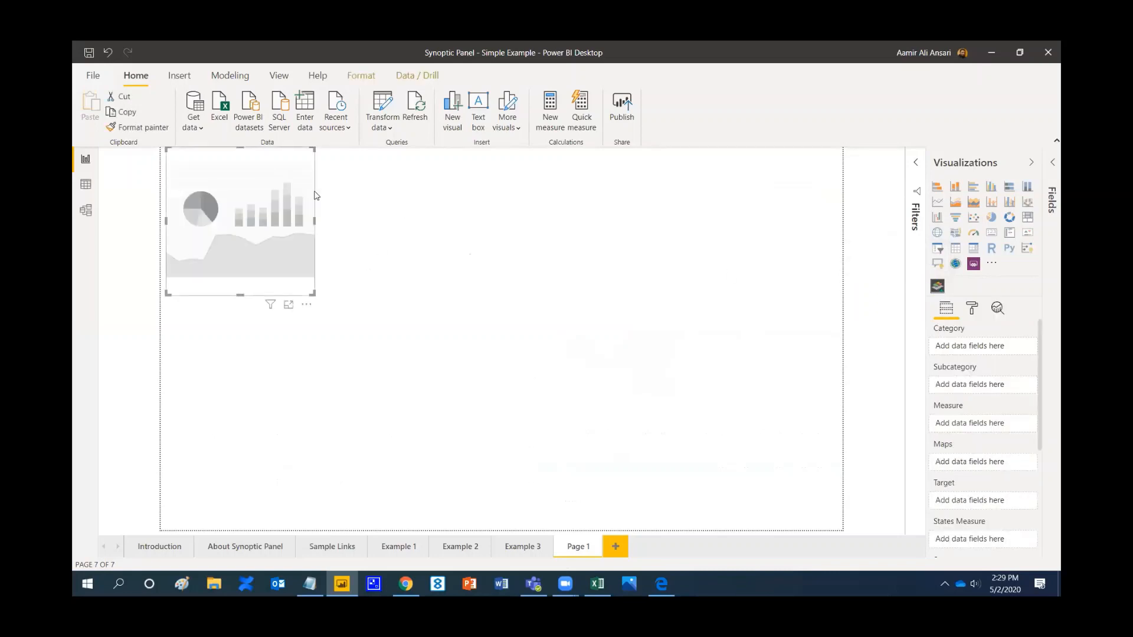
left_click_drag(317, 191, 416, 253)
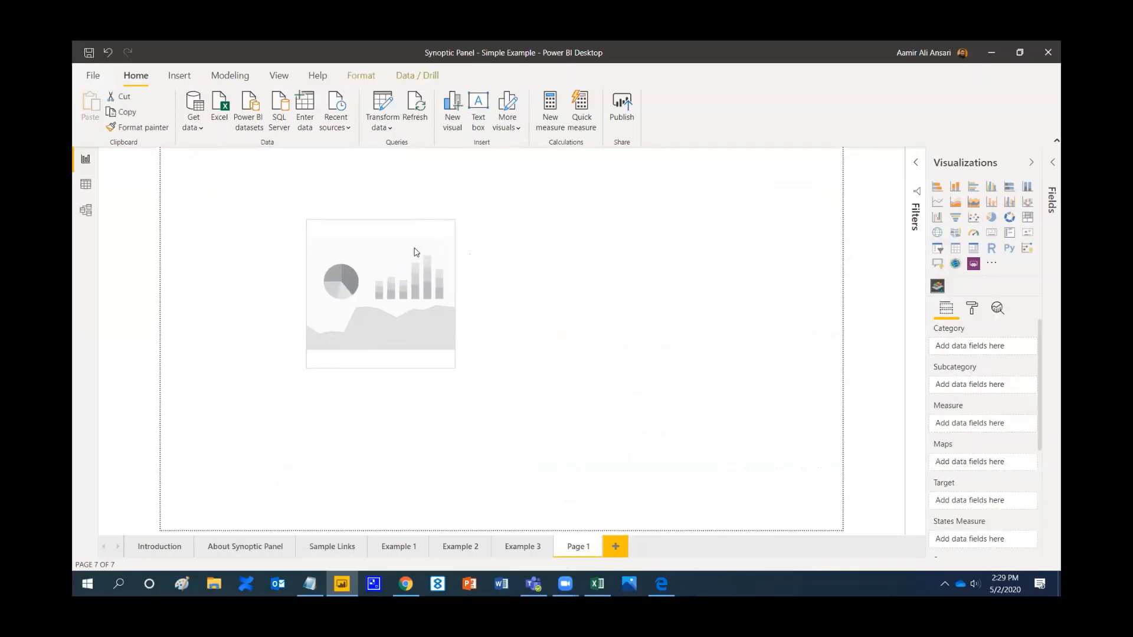
Step: Assign Fruit Name Code as the visual's Category and Target as its Measure, and enlarge the visual
left_click(1054, 163)
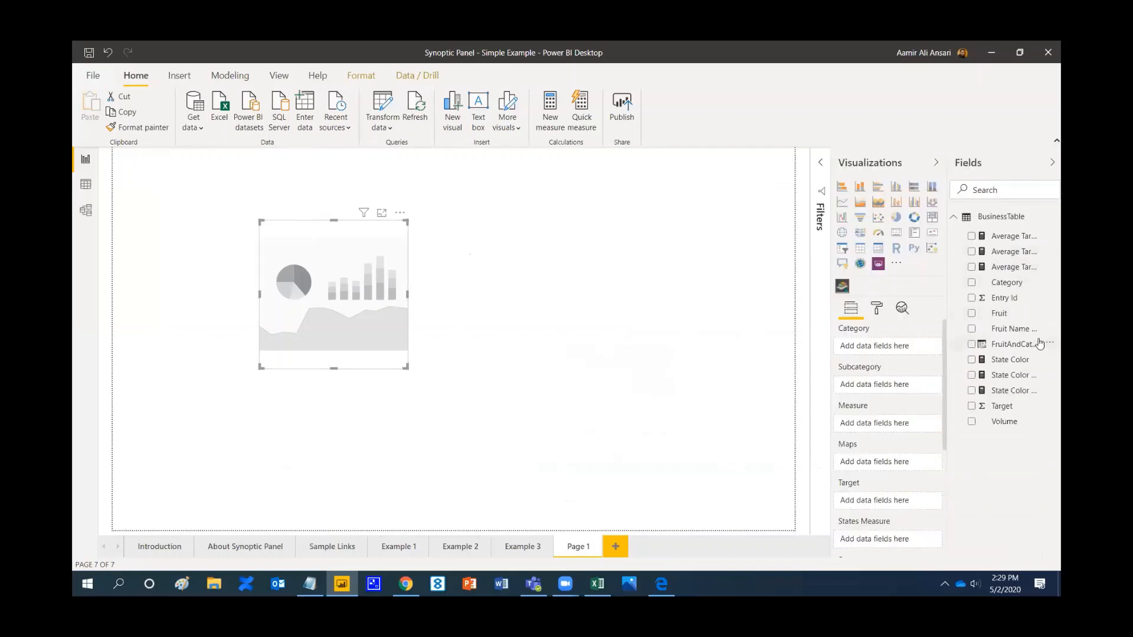
left_click_drag(1027, 330, 895, 348)
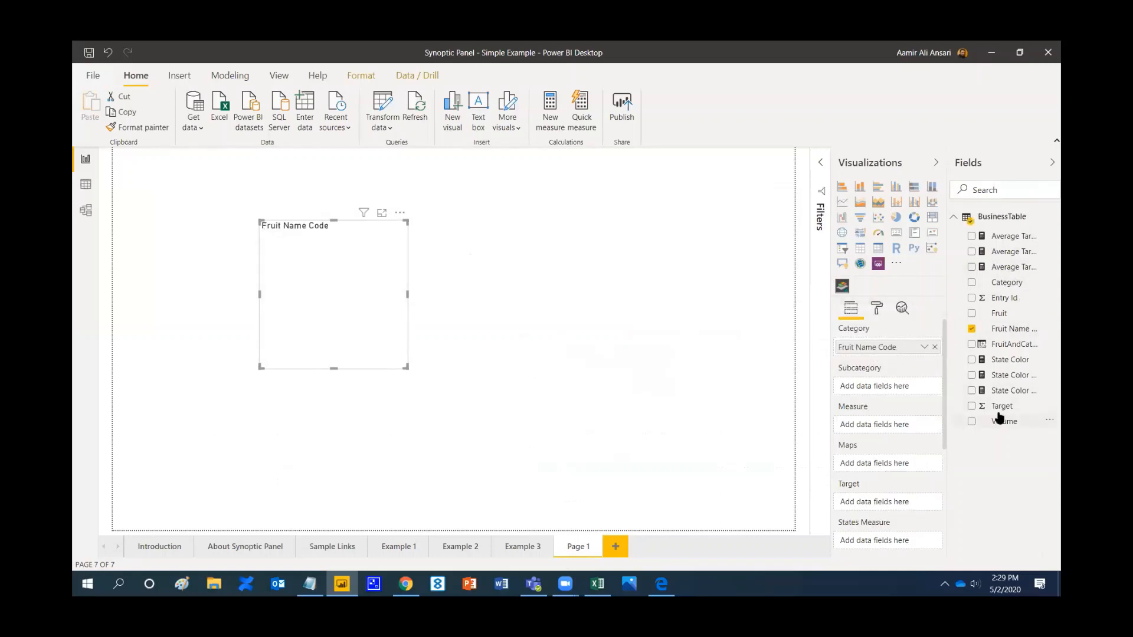
left_click_drag(954, 425, 897, 429)
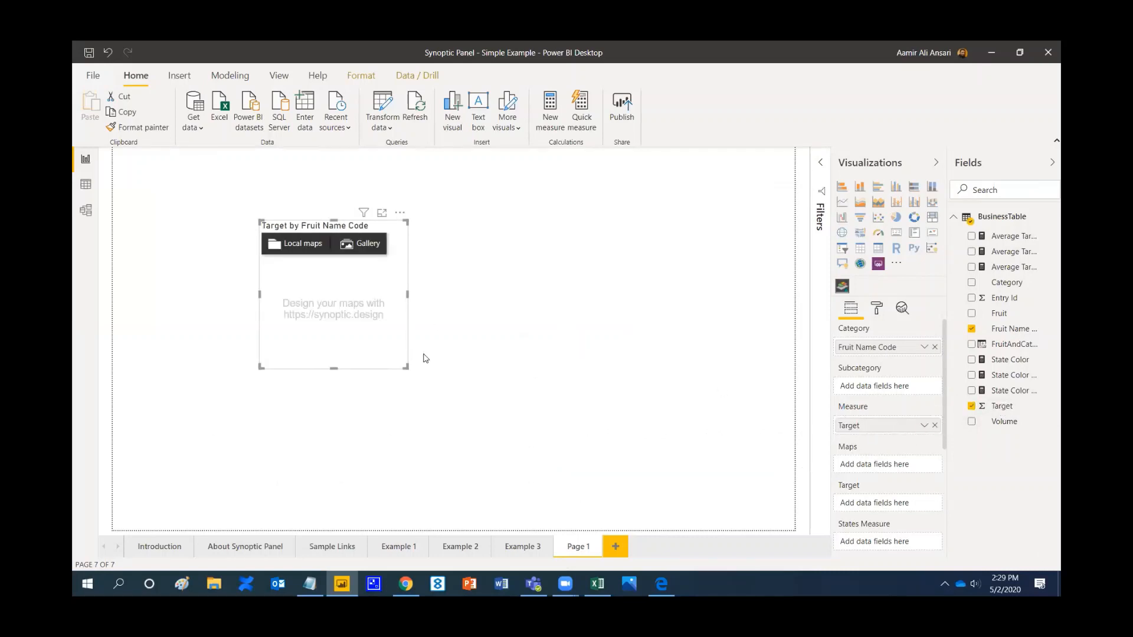
left_click_drag(406, 368, 540, 432)
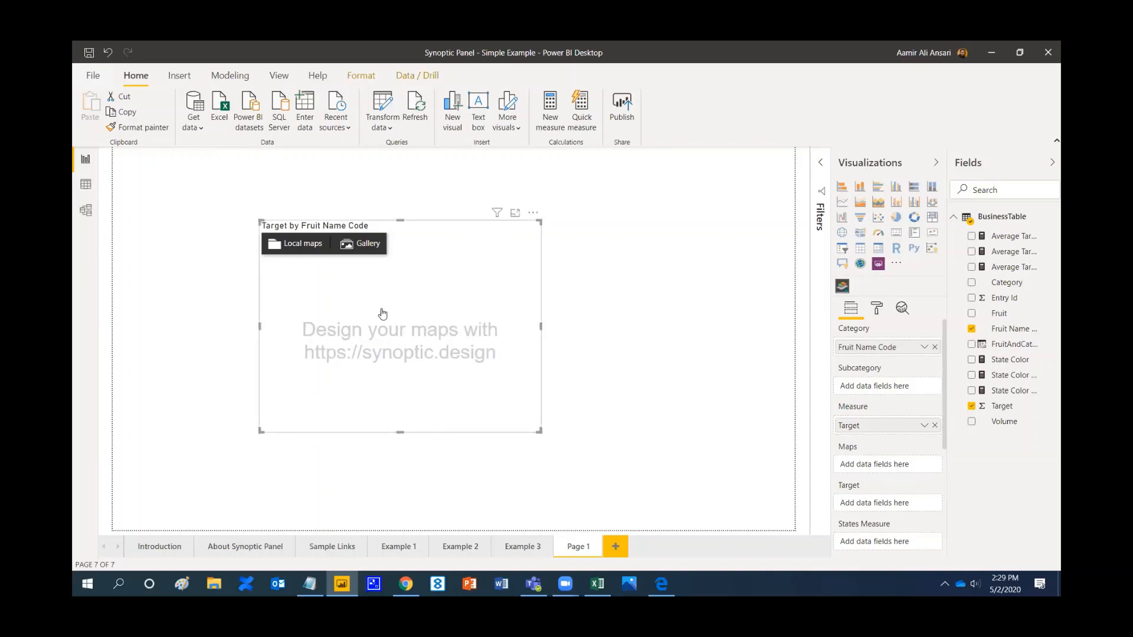
Step: Try to load Combined Image - Fruit Shop 2 from the Synoptic Panel - Fruit Shop folder as the visual's local map
left_click(307, 251)
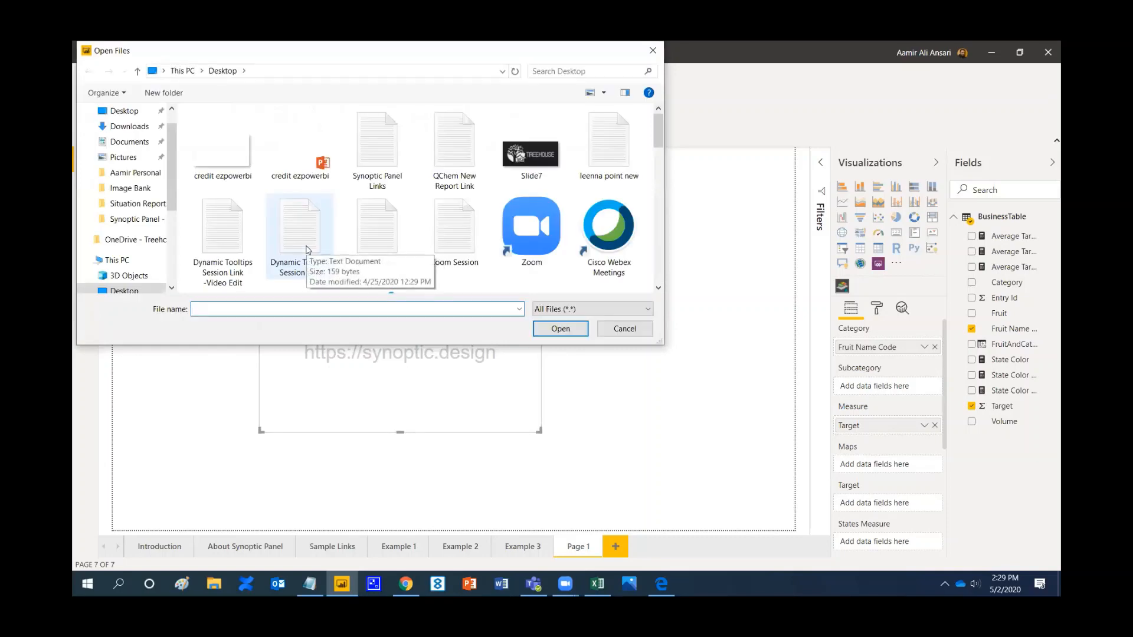
left_click(140, 222)
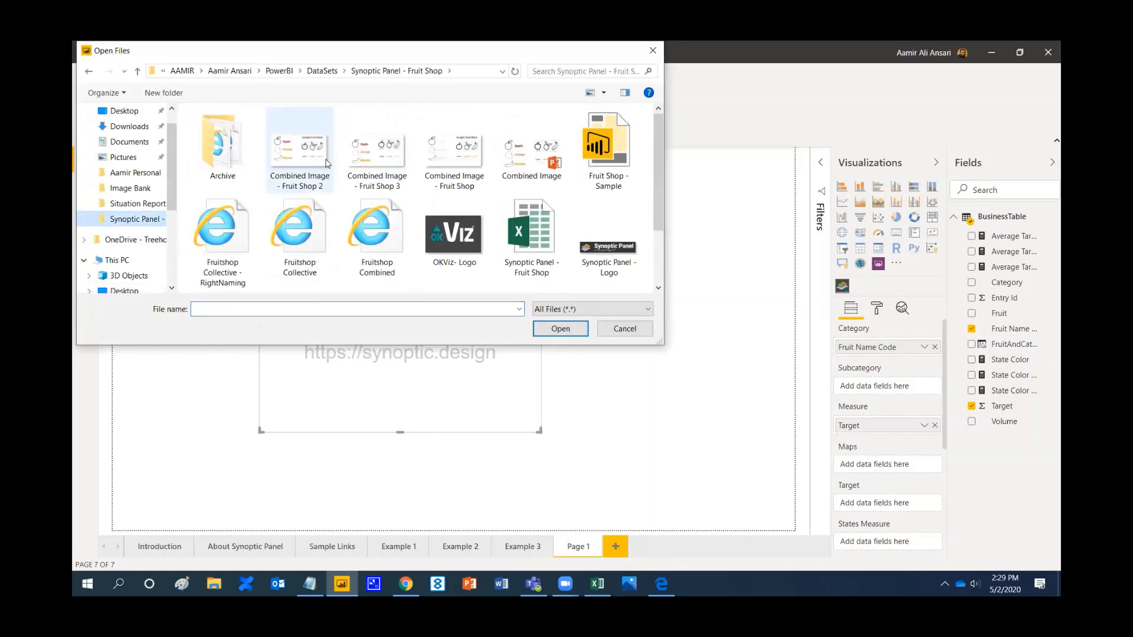
left_click(307, 155)
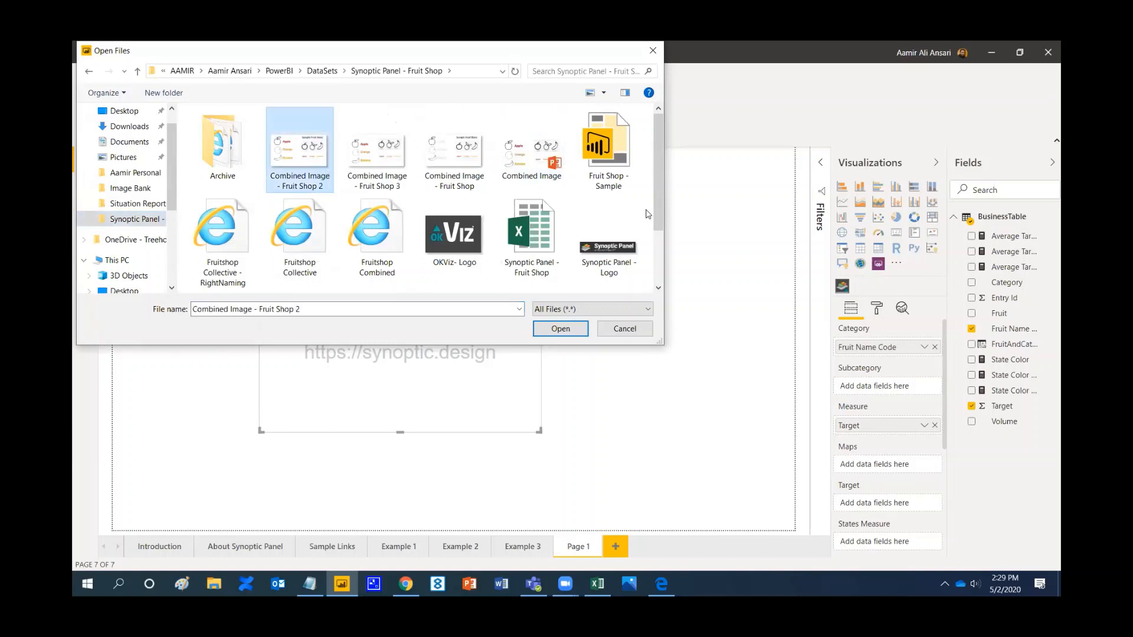
left_click(554, 332)
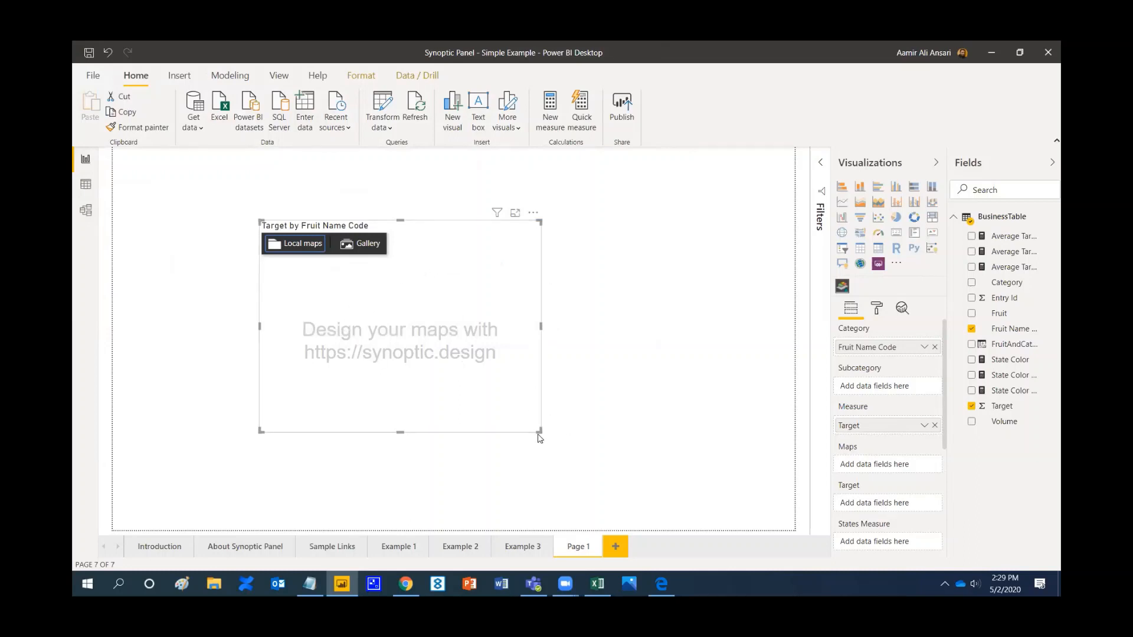
Step: Enlarge the visual further and load Fruitshop Collective - RightNaming as its local map
left_click_drag(539, 430, 590, 452)
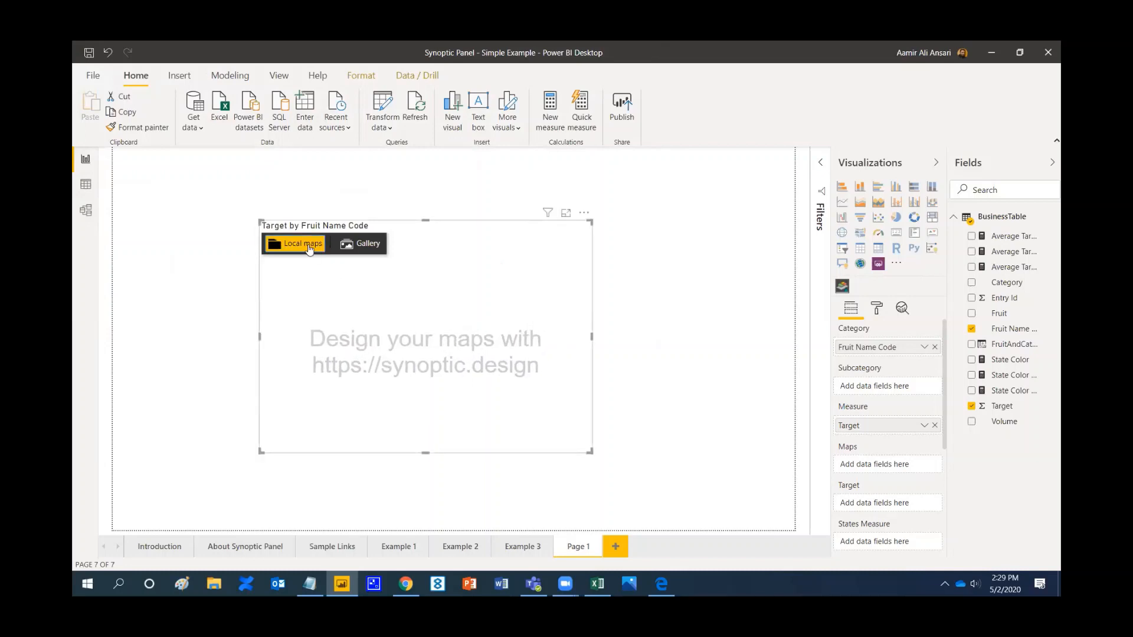
left_click(307, 247)
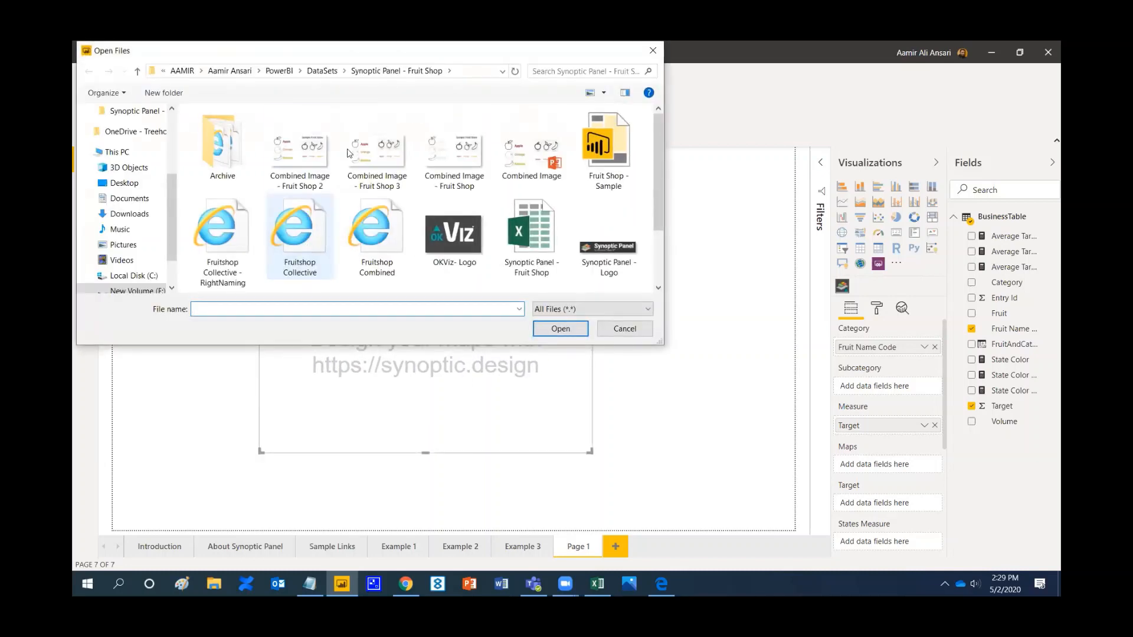
left_click(308, 152)
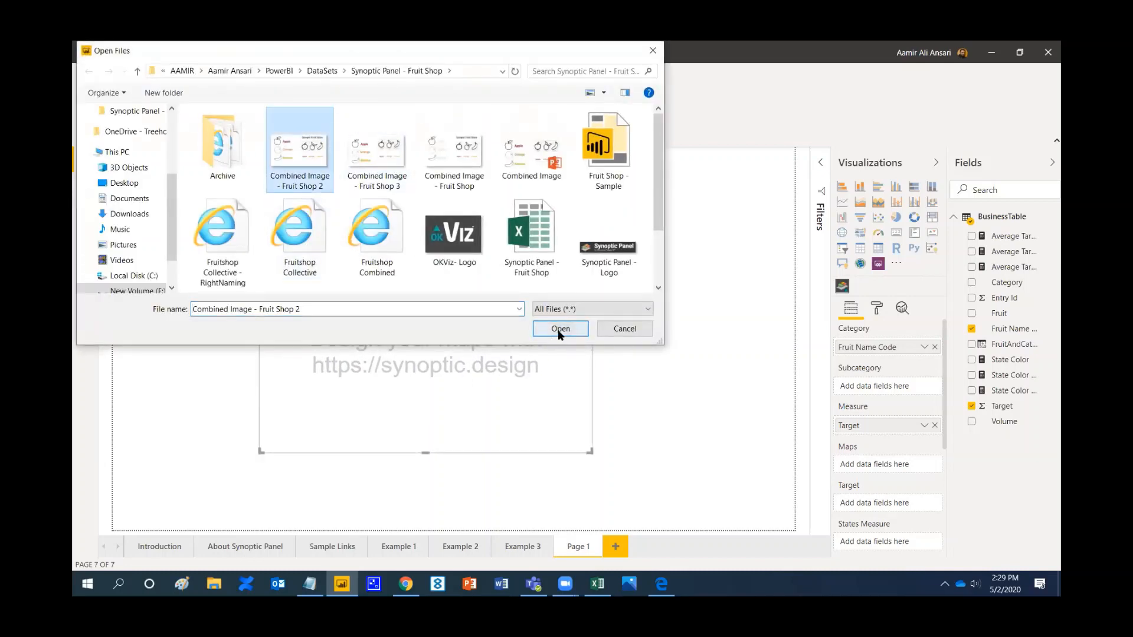
left_click(230, 242)
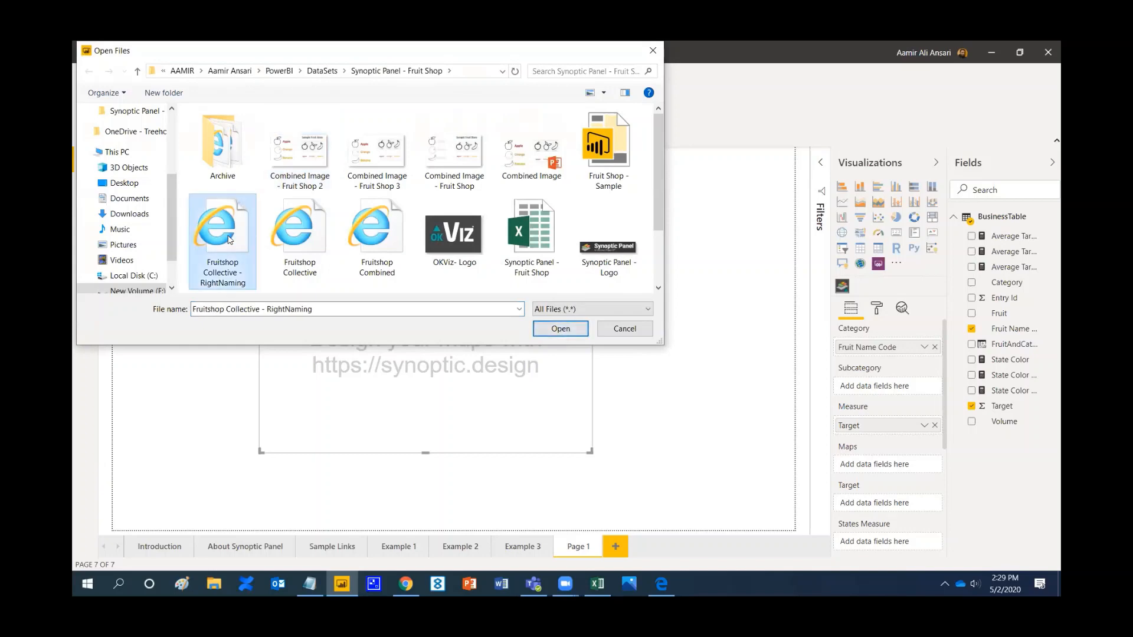
left_click(561, 328)
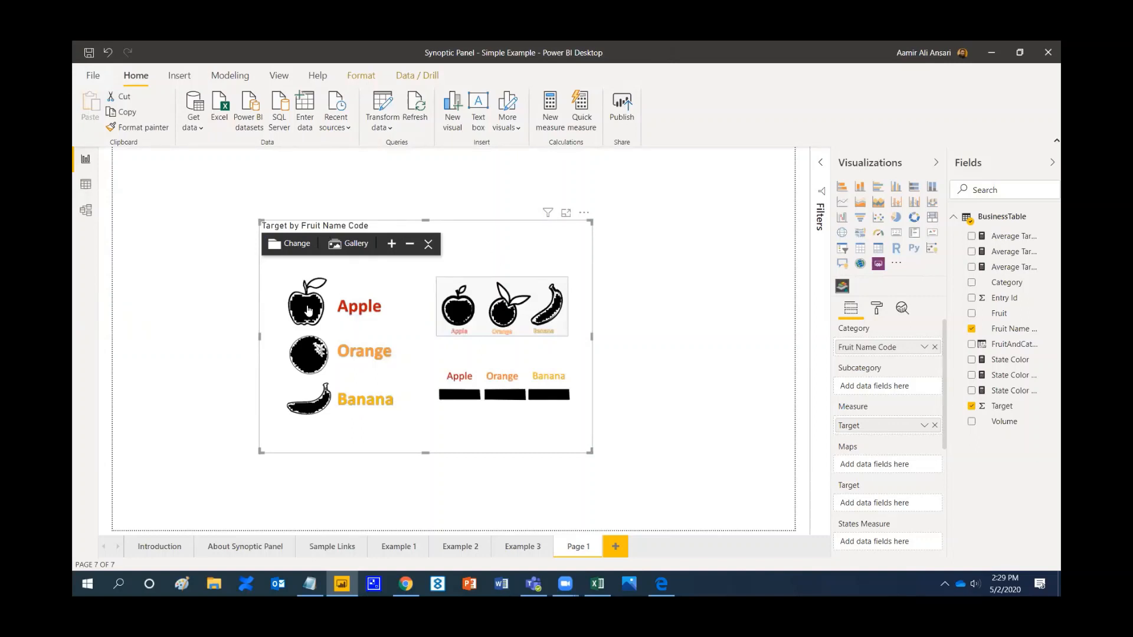
Step: Check the area names in the fruit map's tooltips and move the visual up and right on the page
mouse_move(308, 308)
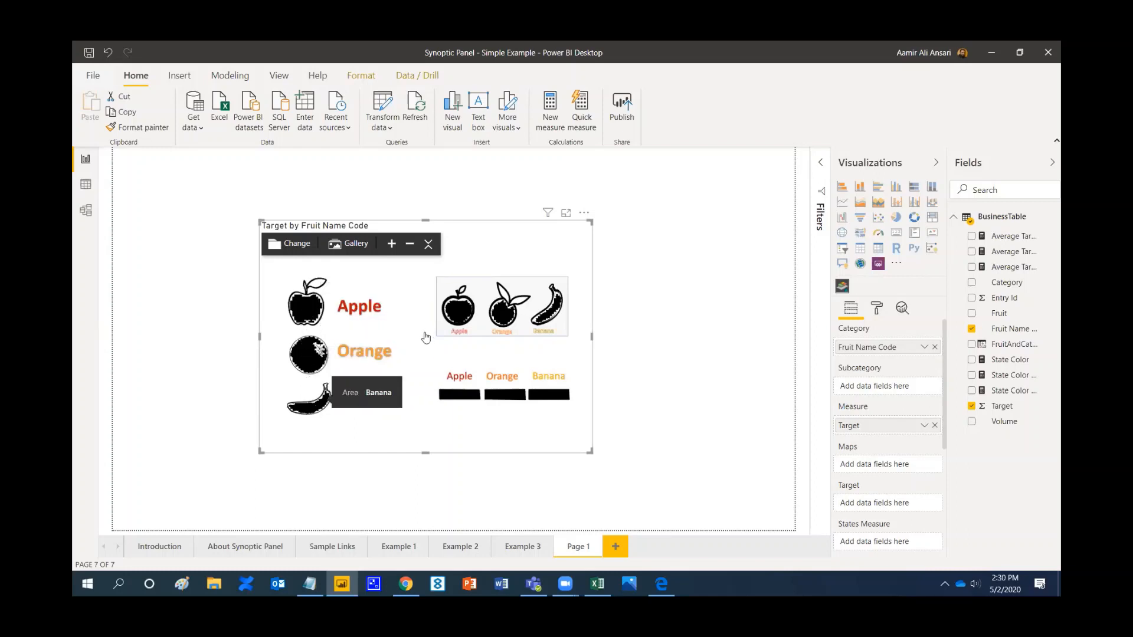
mouse_move(459, 317)
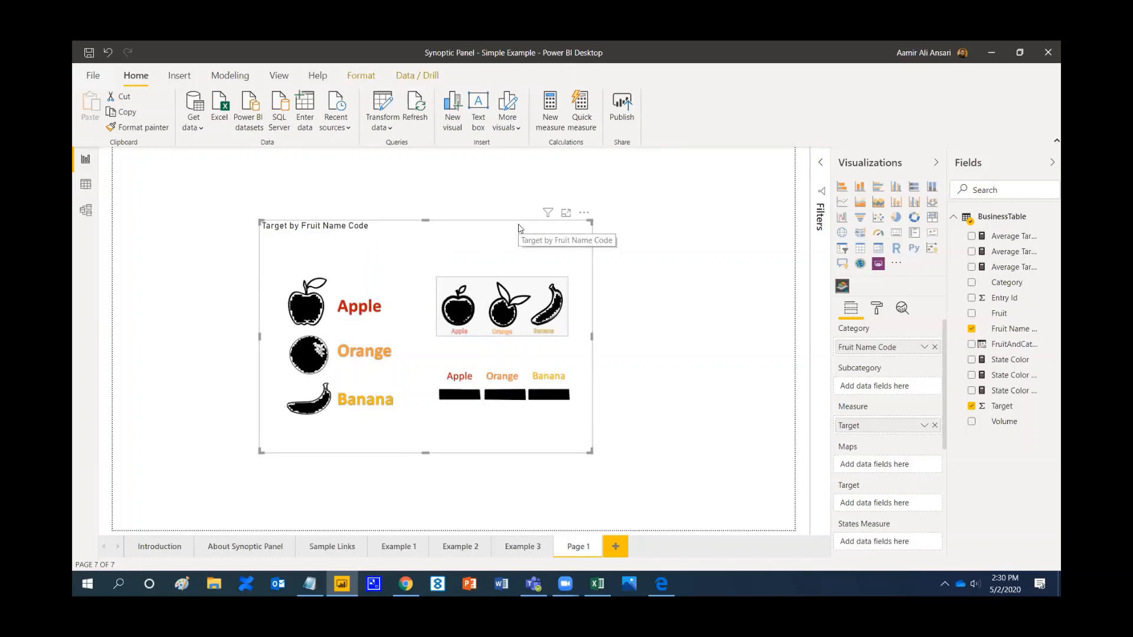
left_click_drag(520, 226, 636, 195)
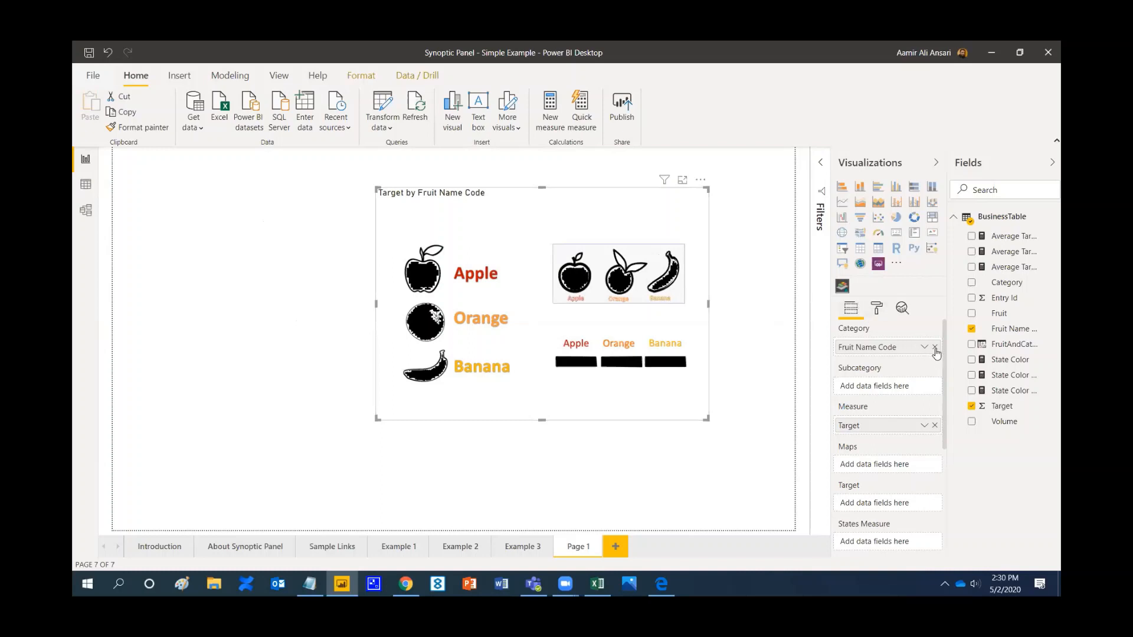
Step: Replace Fruit Name Code with FruitAndCategory as the visual's Category, and remove FruitAndCategory again
left_click(934, 348)
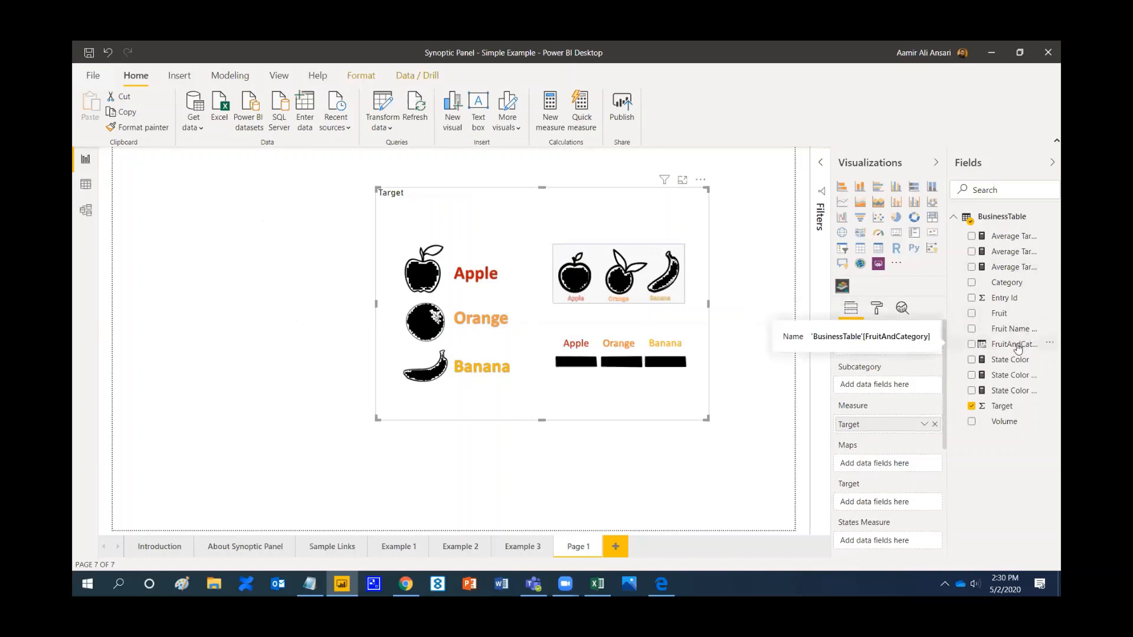
left_click_drag(1018, 348, 887, 348)
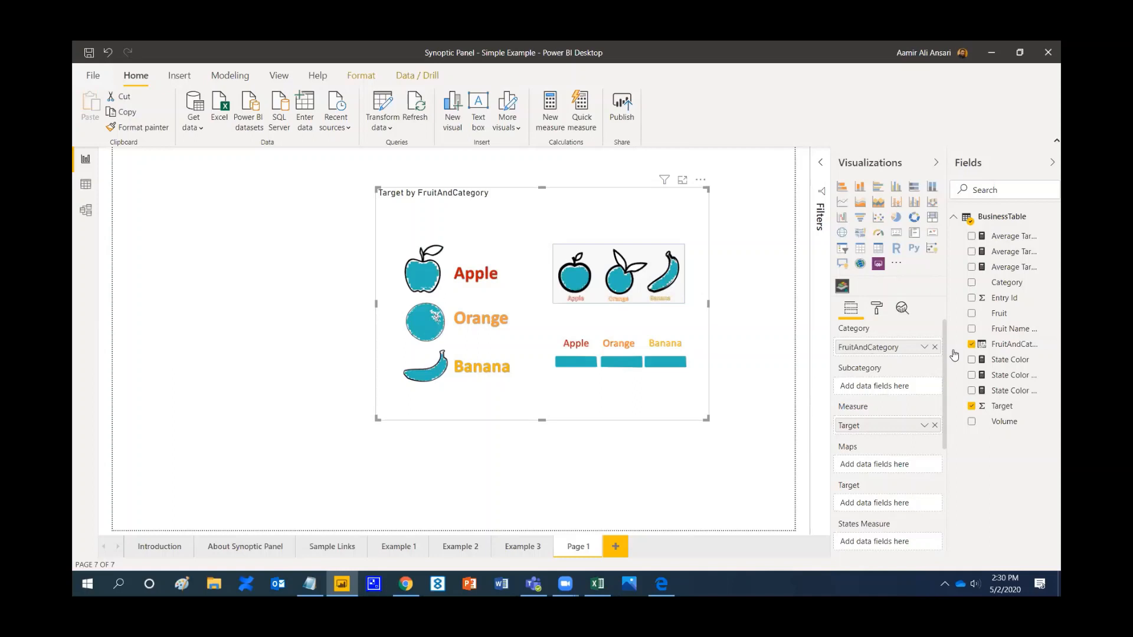
left_click(935, 348)
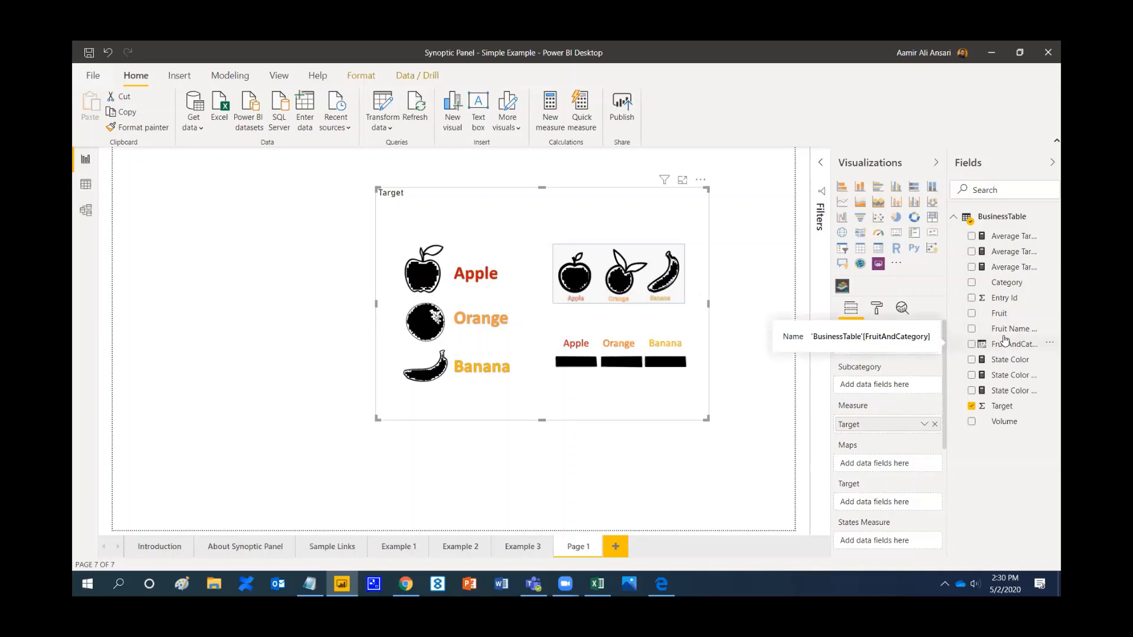
Step: Try Fruit and Fruit Name Code in turn as the fruit map's Category, removing each one again
left_click_drag(997, 318, 890, 354)
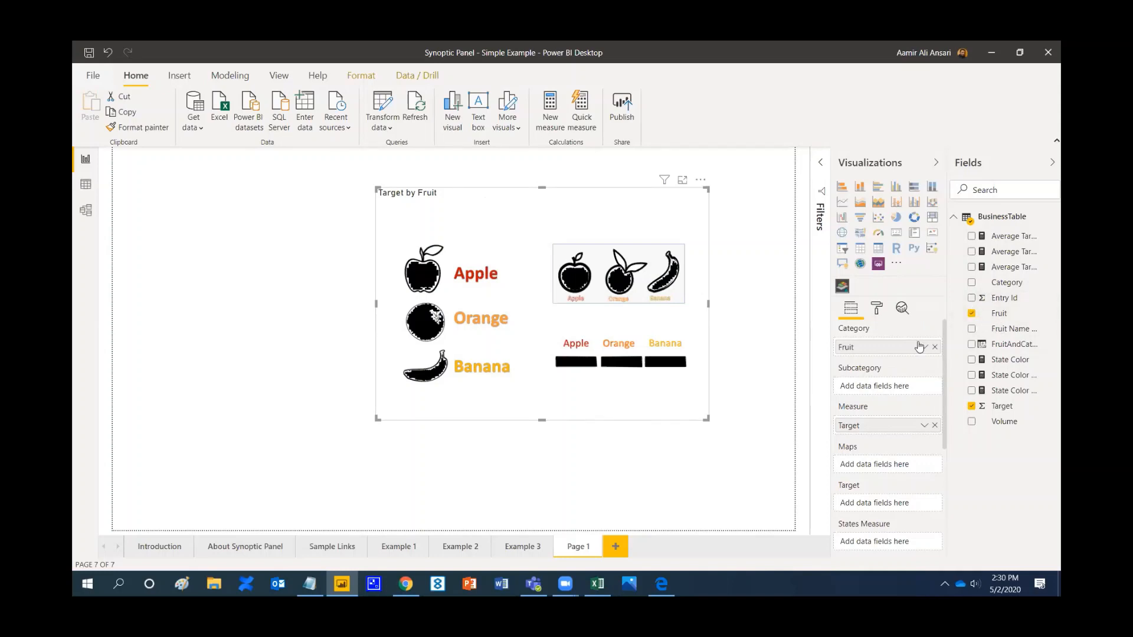
left_click(935, 349)
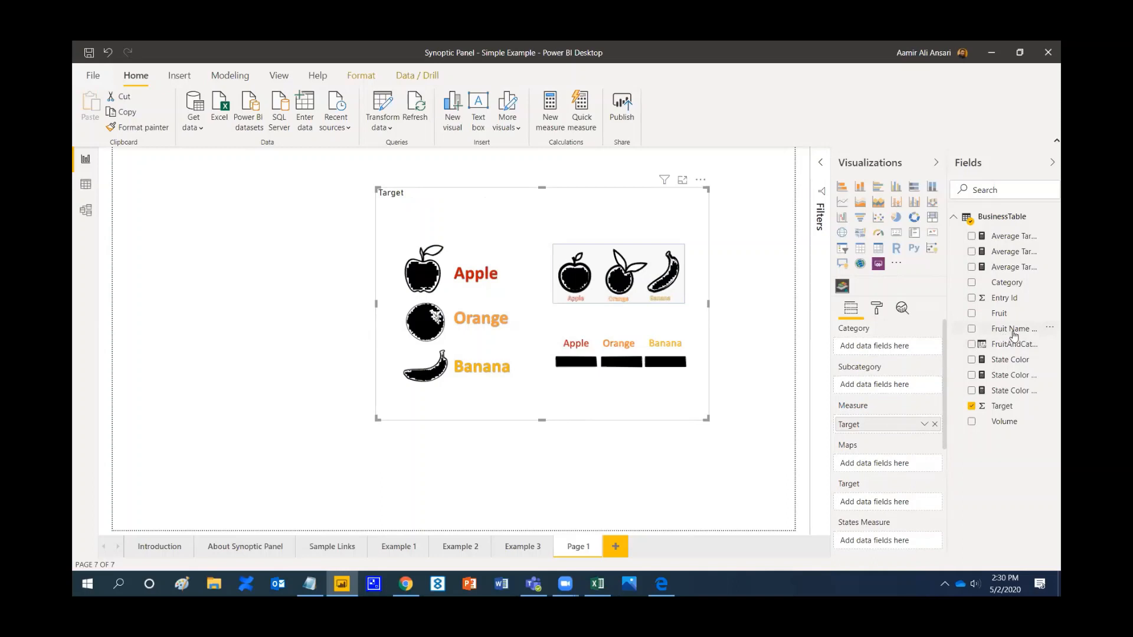
left_click_drag(1010, 333, 895, 354)
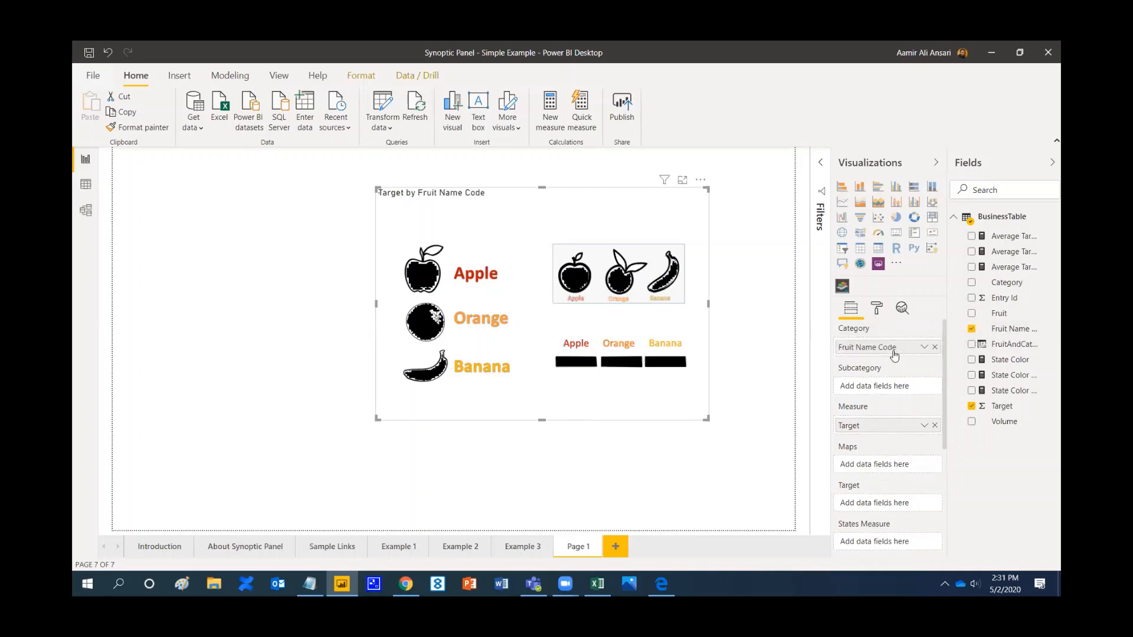
left_click(934, 349)
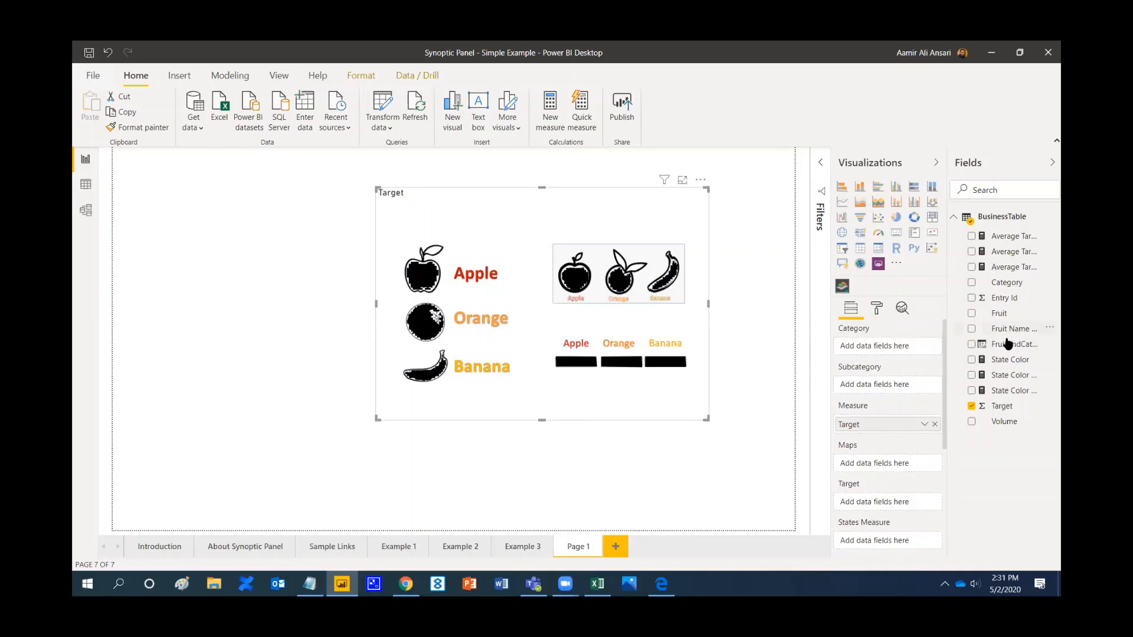
Step: Assign FruitAndCategory as the fruit map's Category and check the tooltips of the crop and export fruit areas
left_click_drag(1011, 344, 903, 348)
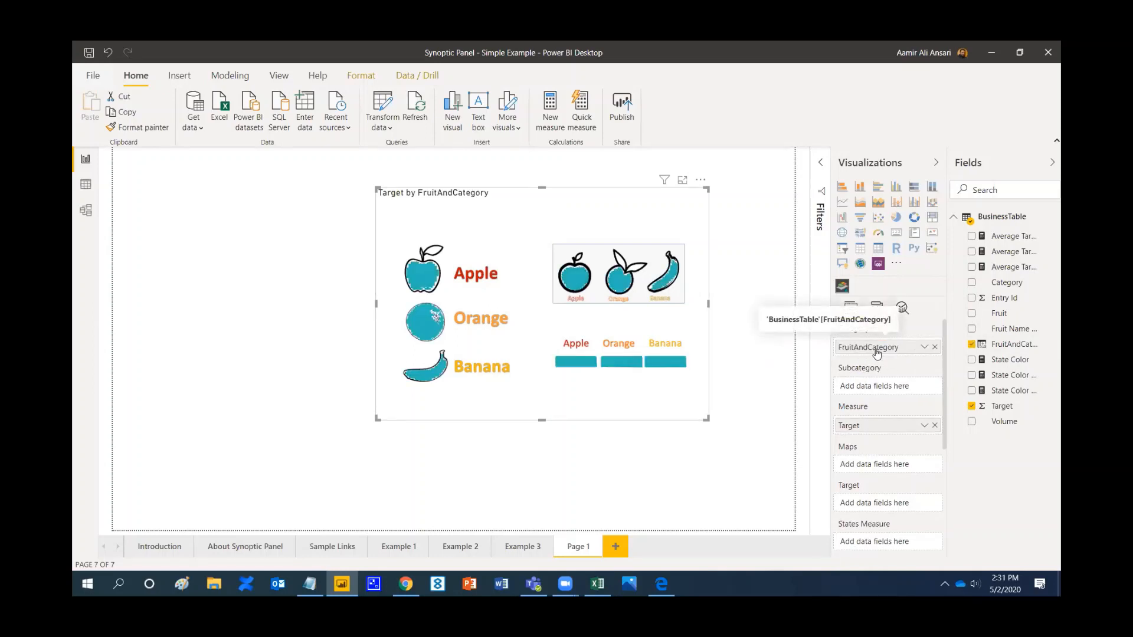
mouse_move(429, 285)
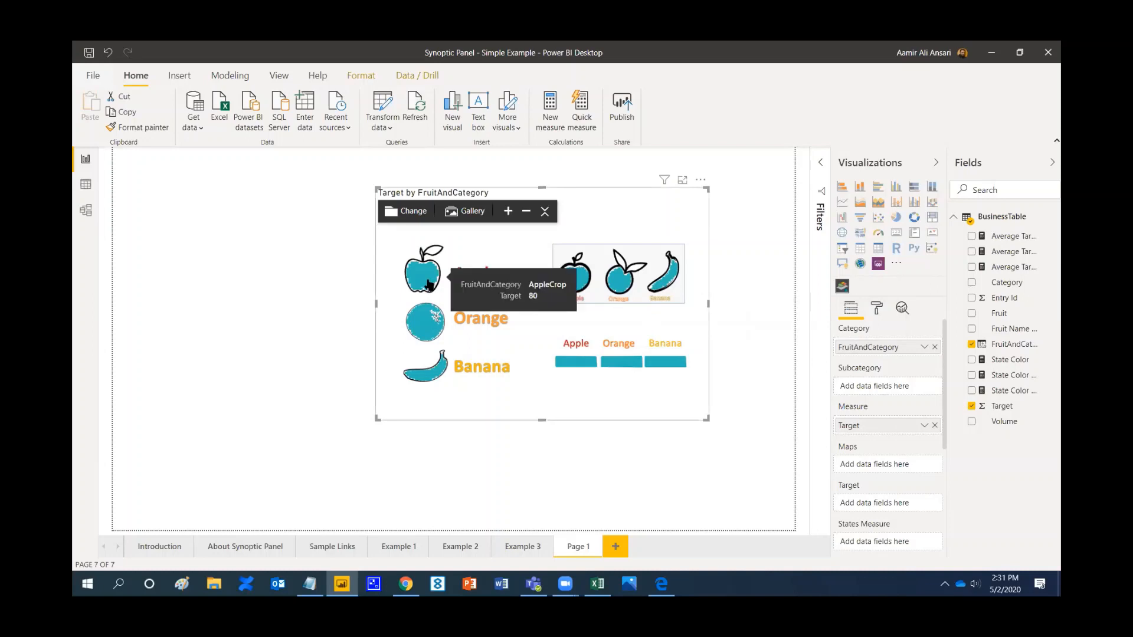
mouse_move(426, 326)
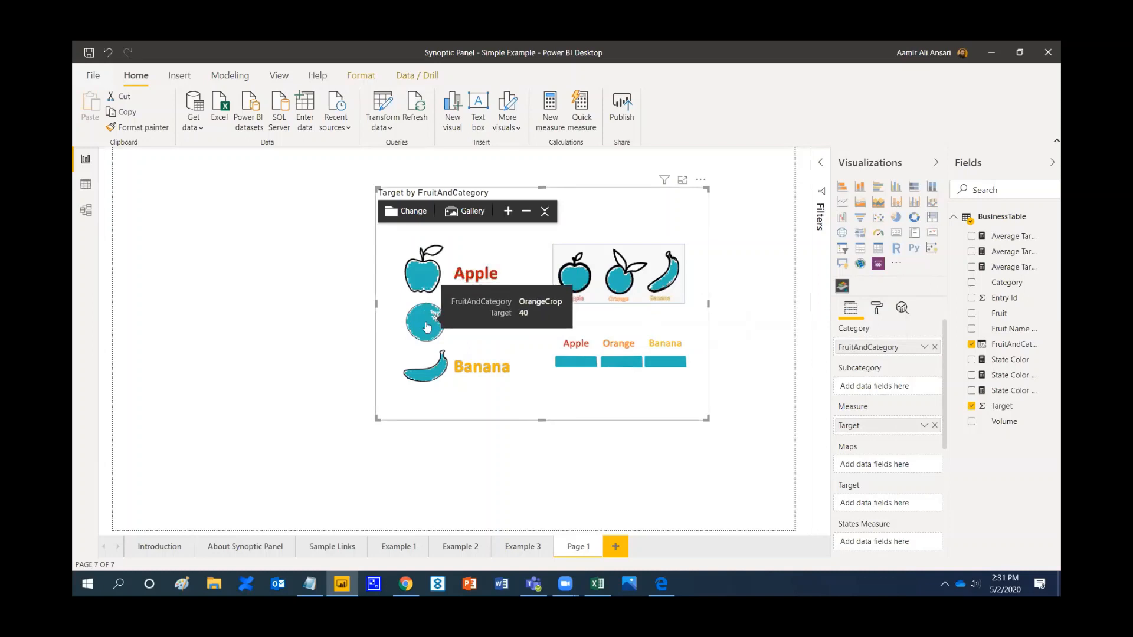
mouse_move(429, 377)
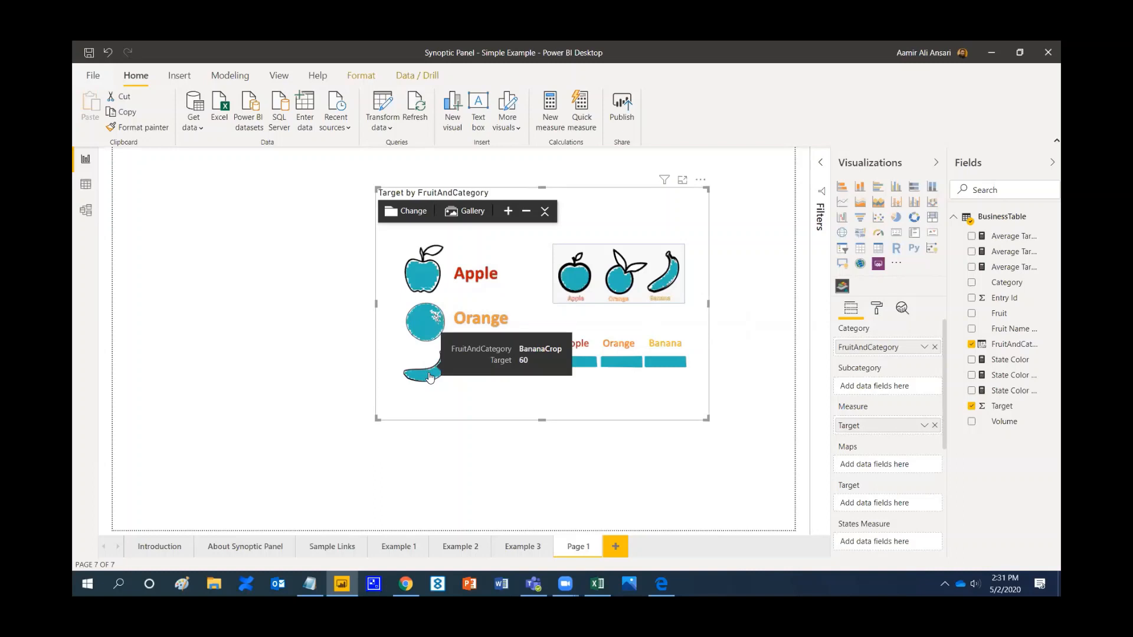
mouse_move(575, 282)
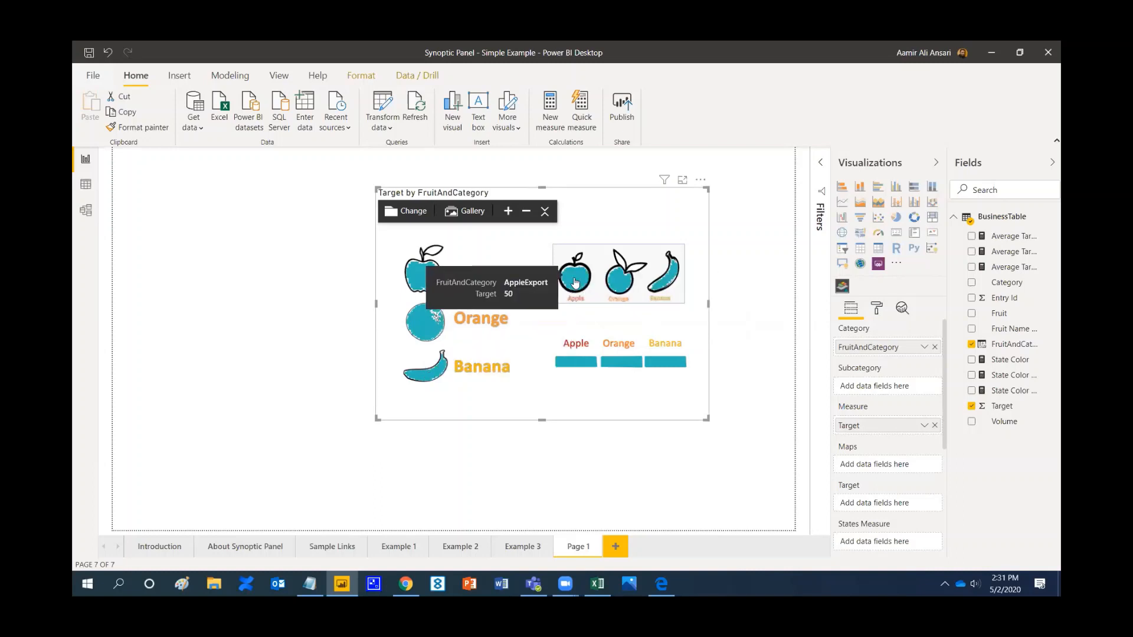
mouse_move(625, 283)
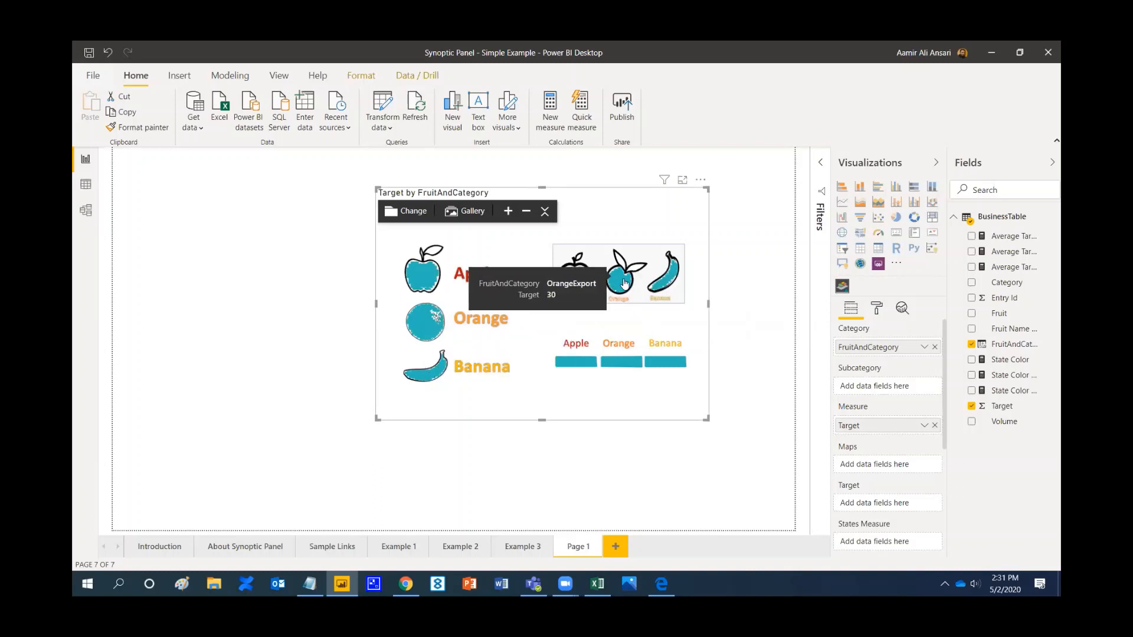
mouse_move(664, 285)
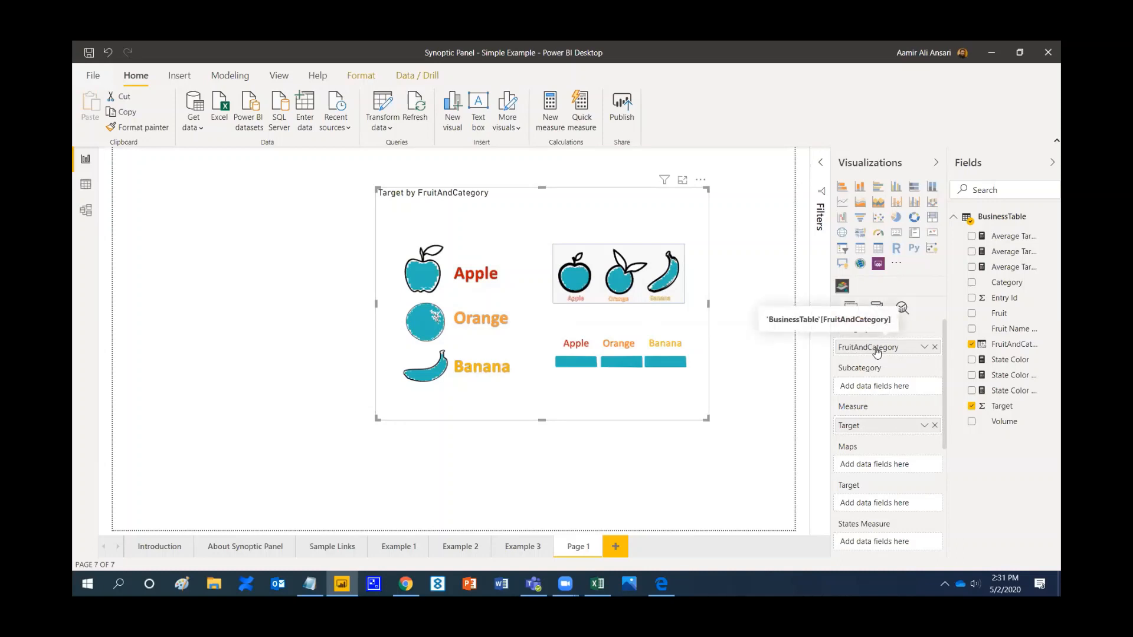
mouse_move(620, 236)
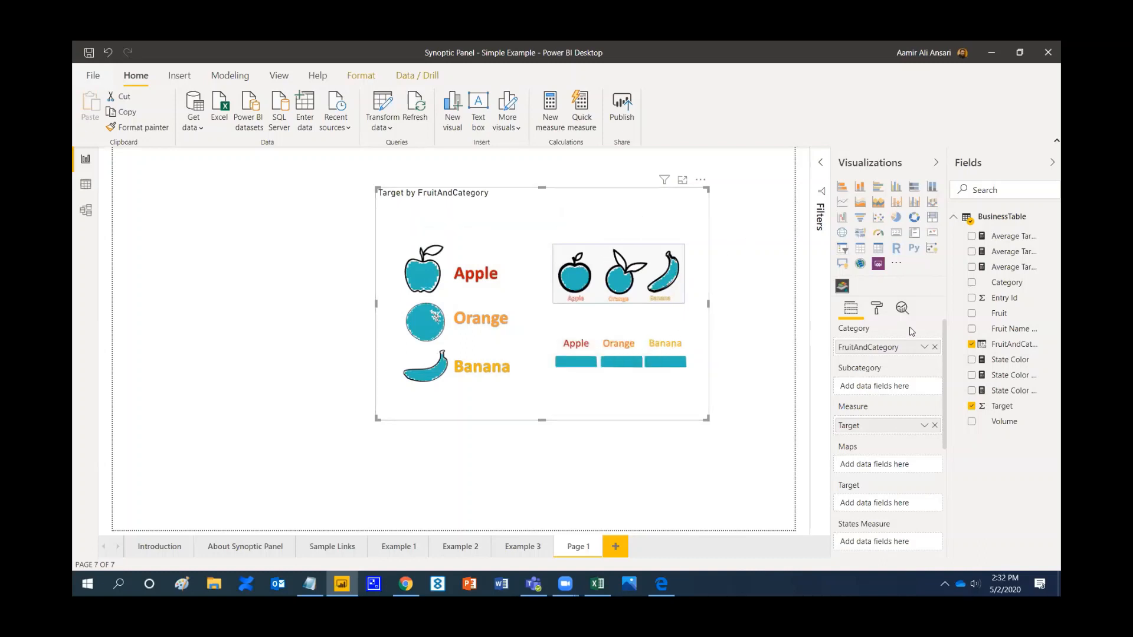
Step: In the fruit map's States formatting, set State A to a red shade with a value of 50
left_click(876, 313)
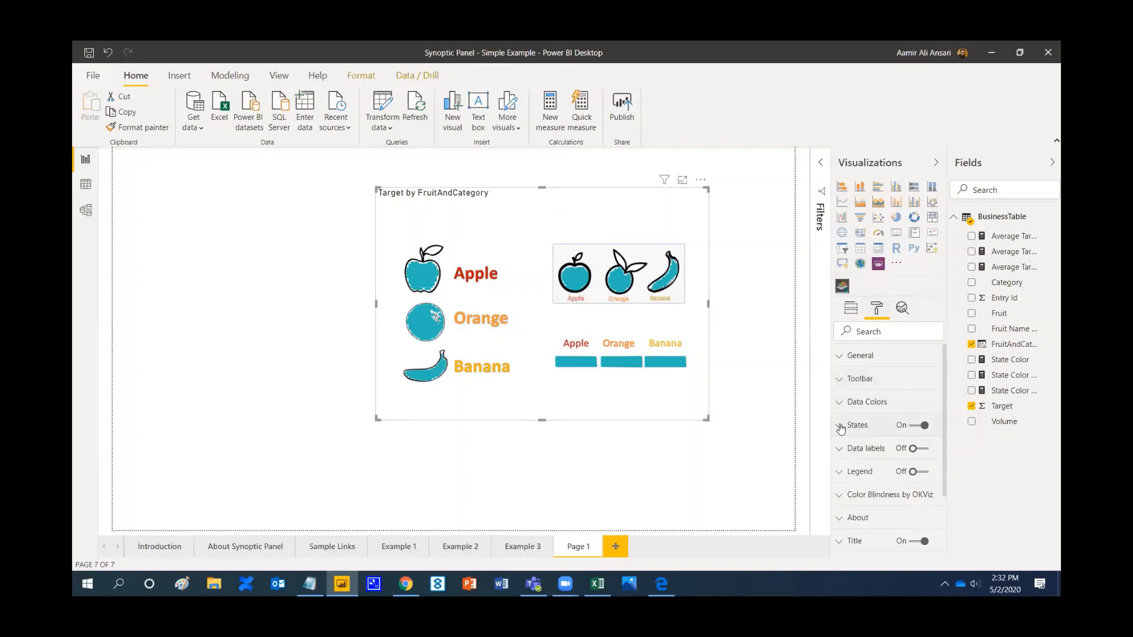
left_click(840, 427)
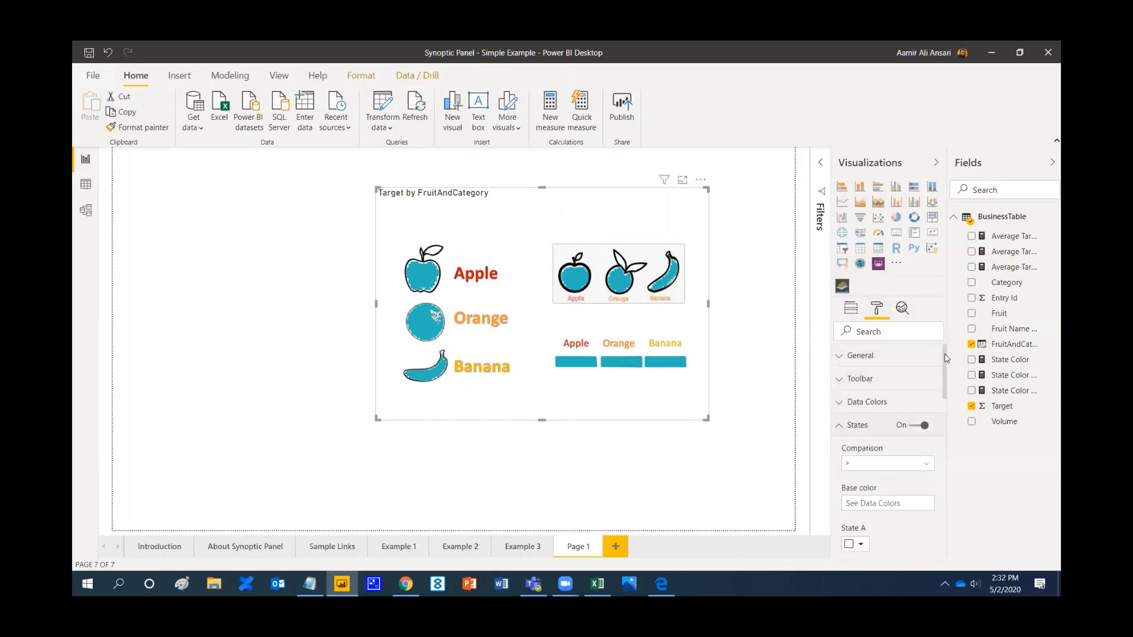
left_click_drag(944, 358, 944, 385)
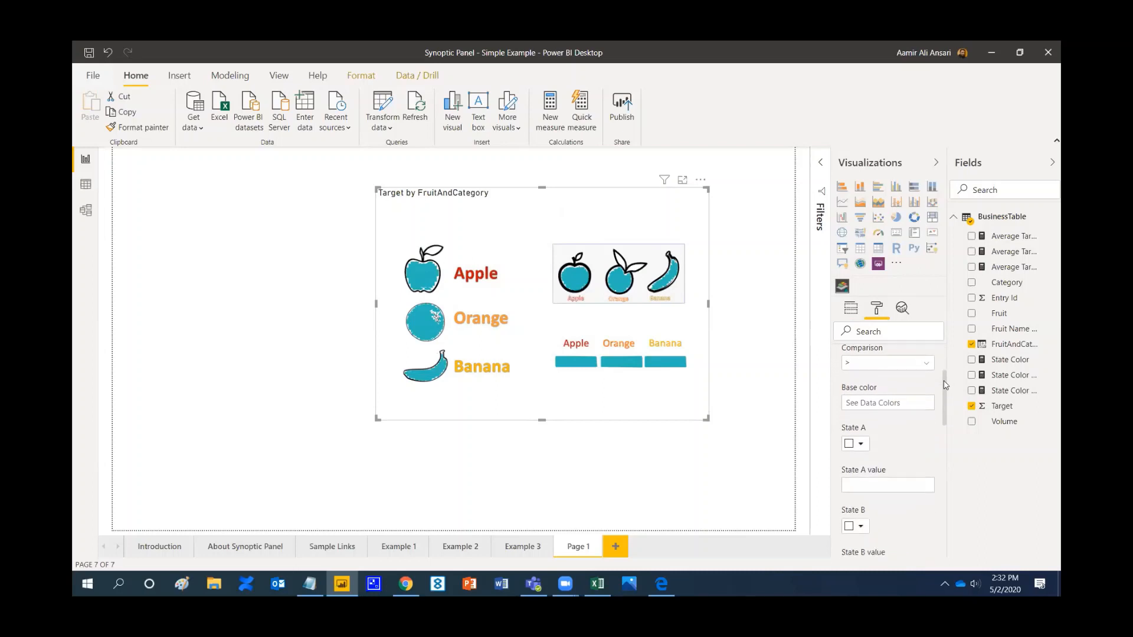
scroll(920, 390, "down", 2)
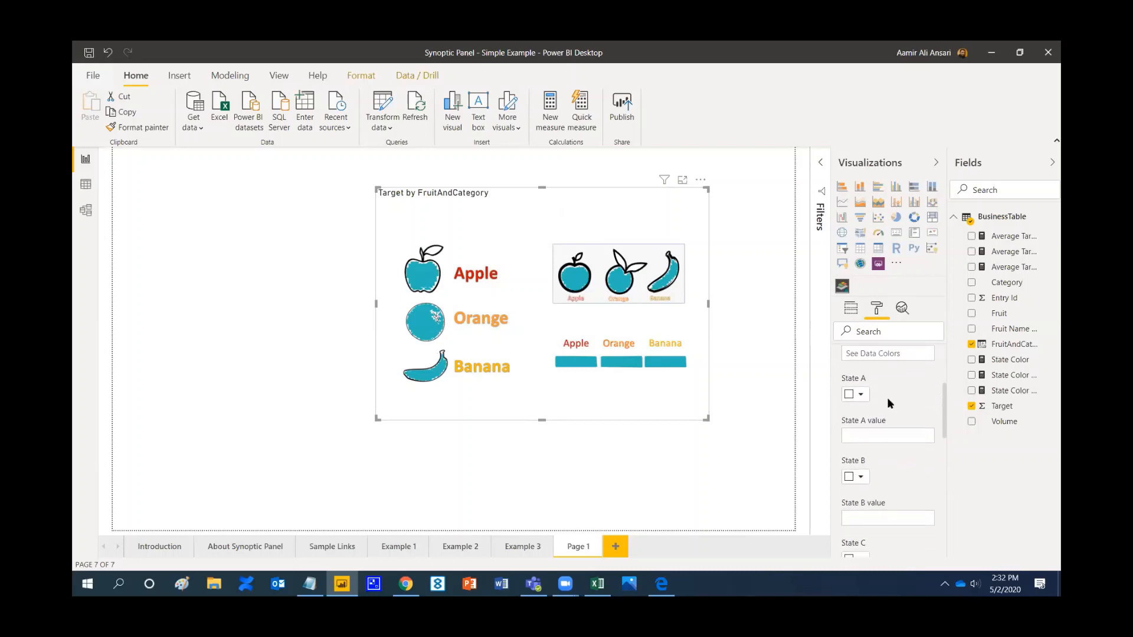
left_click(860, 395)
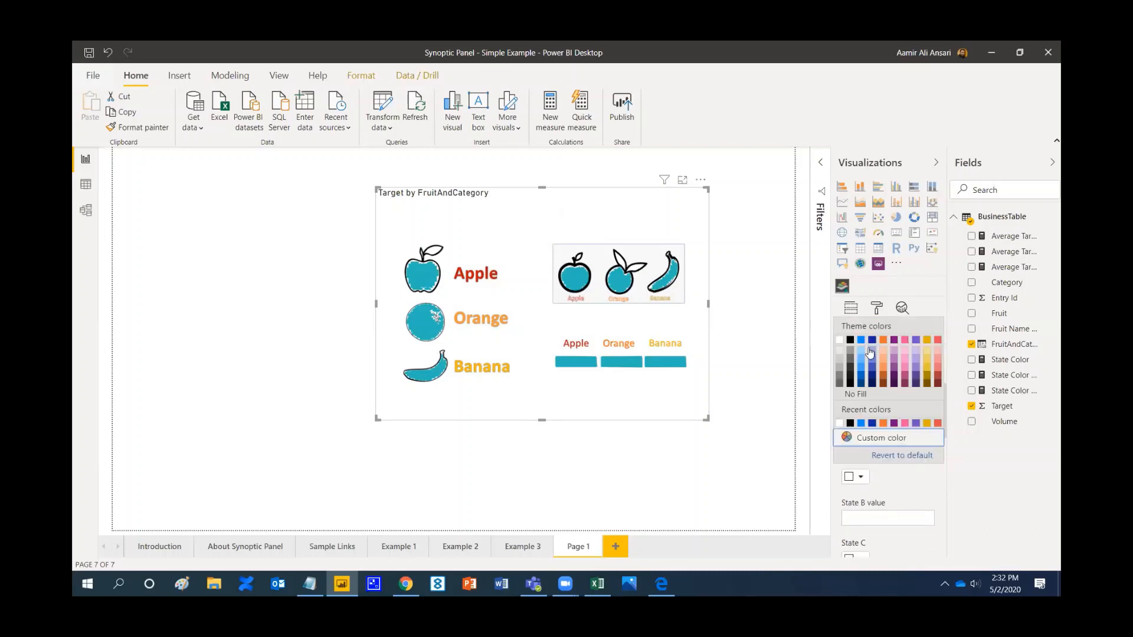
left_click(938, 372)
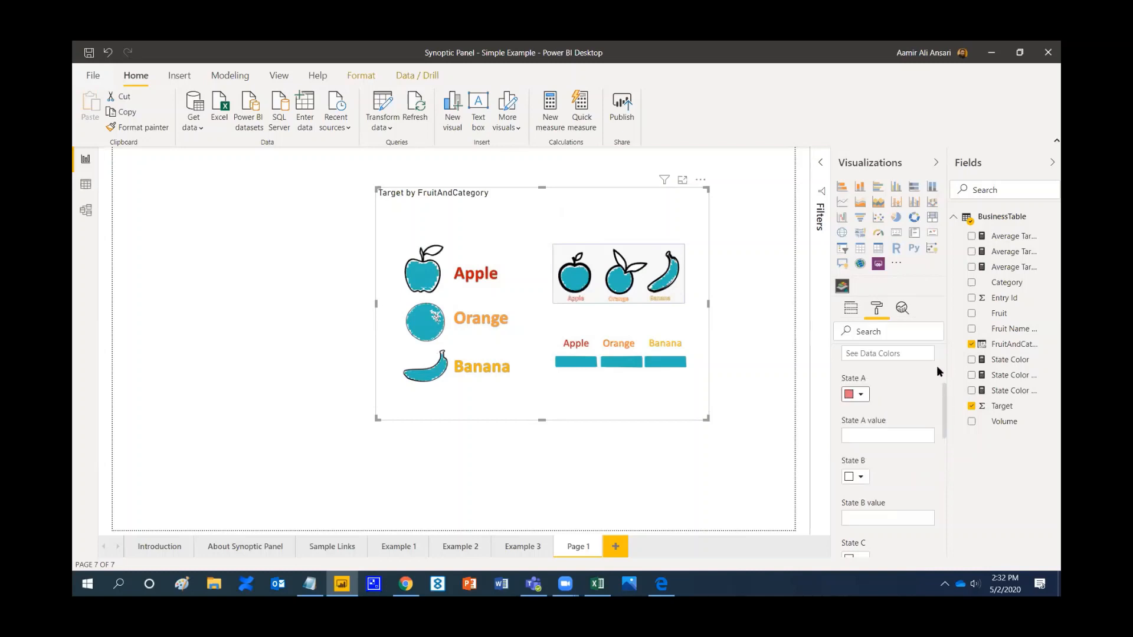
left_click(876, 434)
type("50")
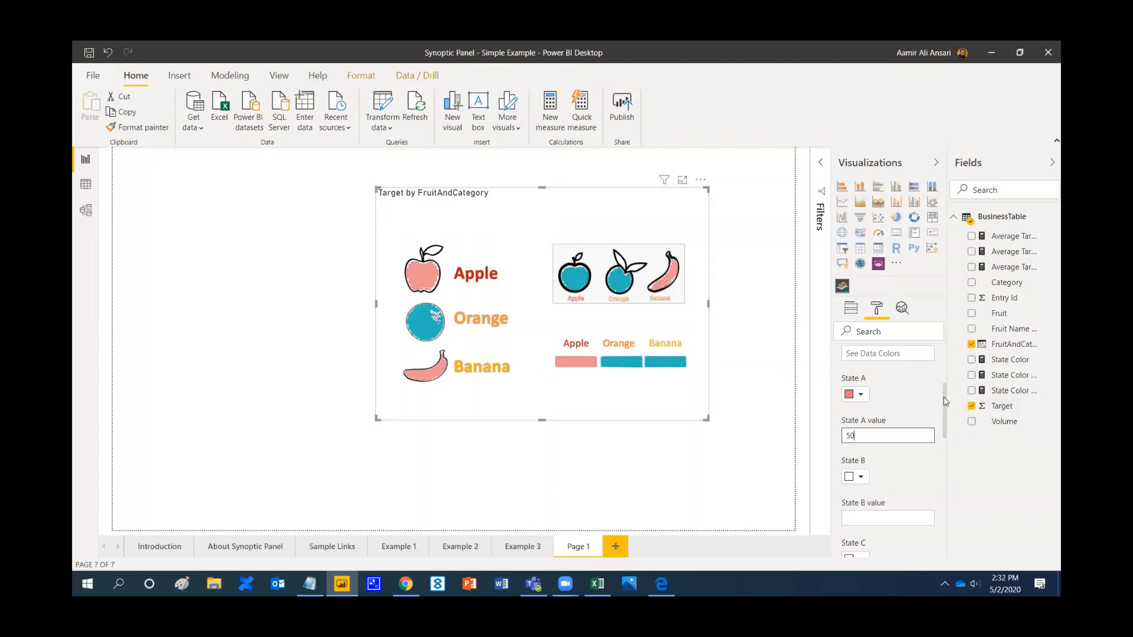
Step: Set State B of the fruit map to a value of 30 with a blue shade
left_click_drag(945, 402, 947, 418)
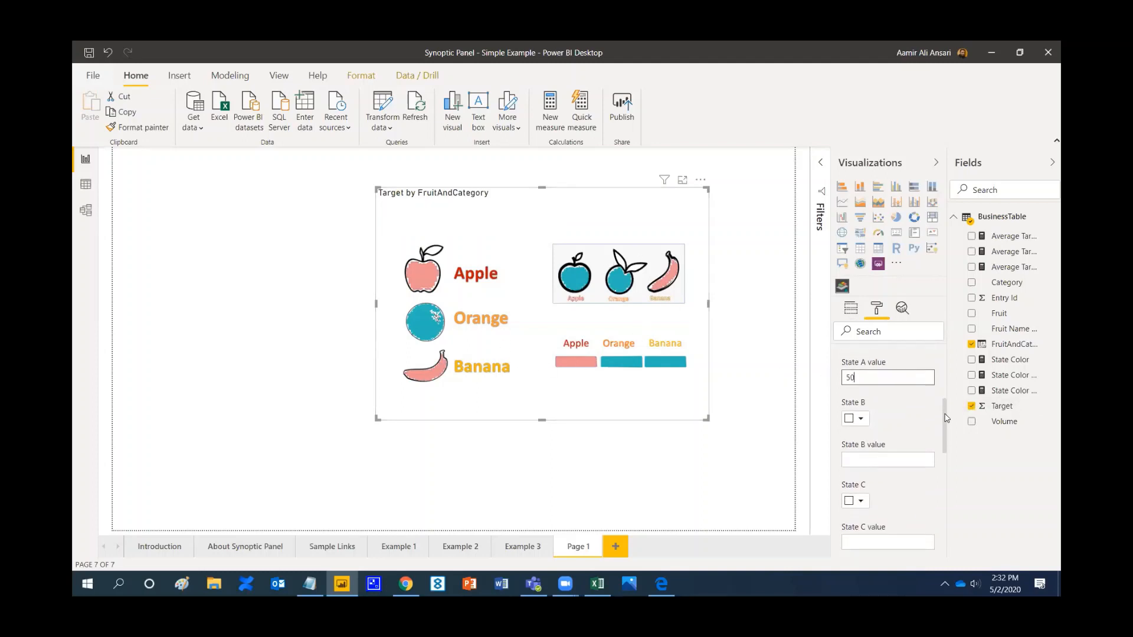
left_click(866, 456)
type("30")
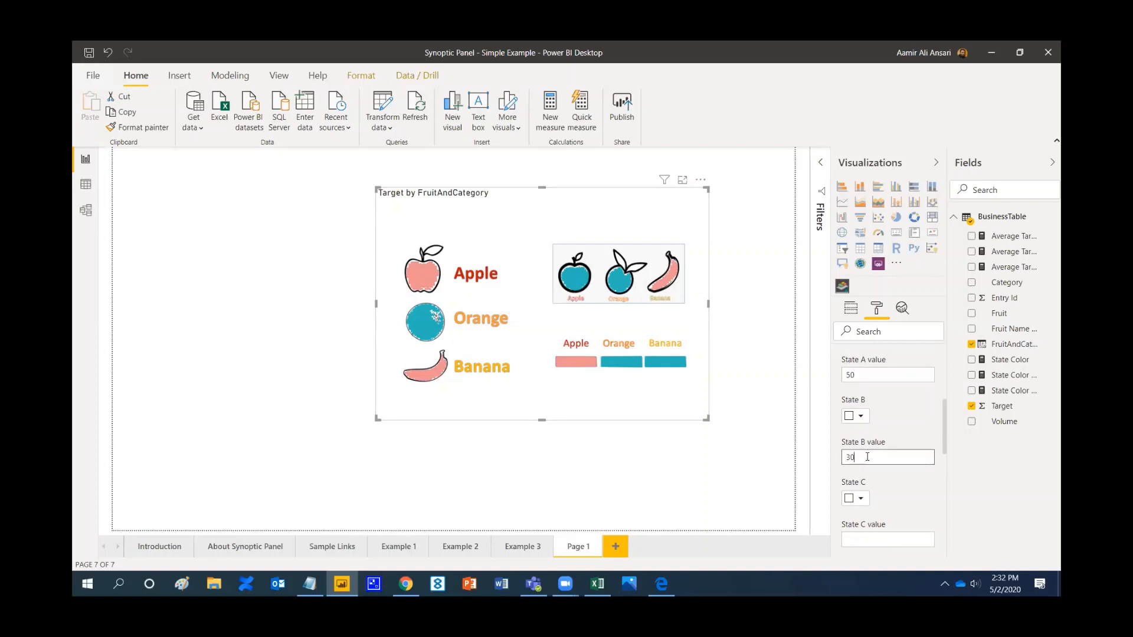
left_click(862, 421)
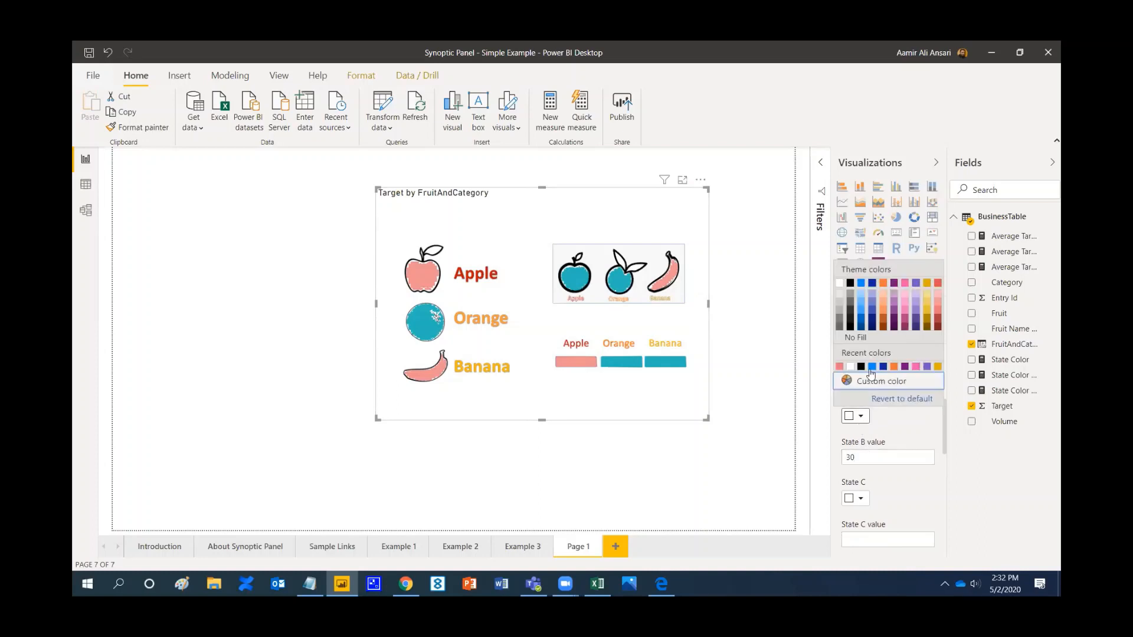
left_click(870, 310)
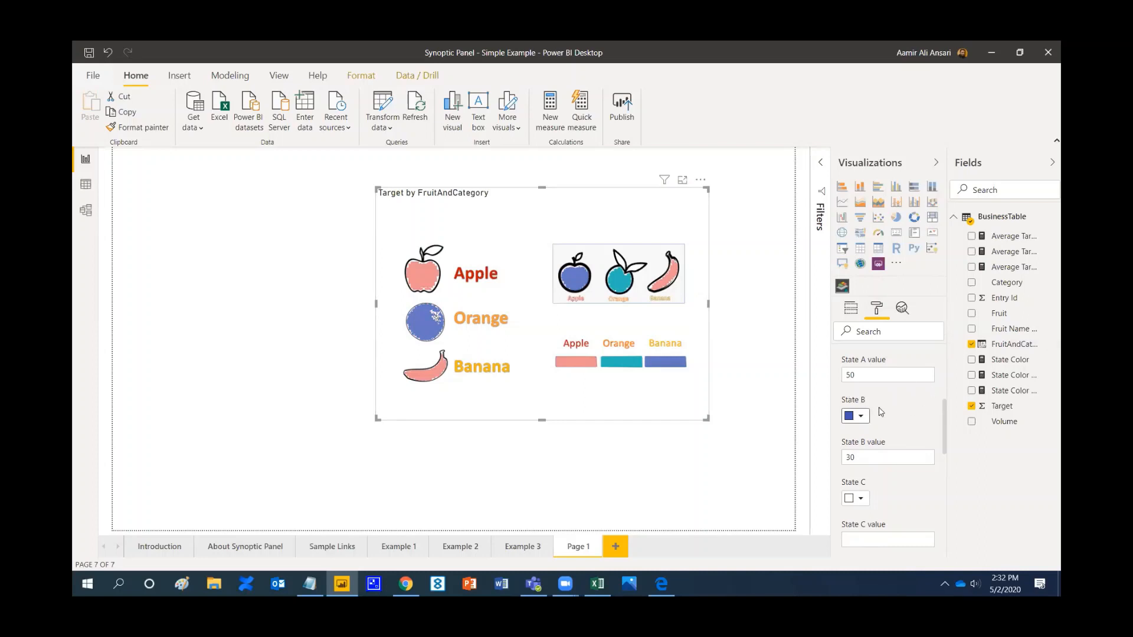
Step: Compare the apple area's tooltip in the fruit maps on the Example 1 and Example 2 pages
mouse_move(481, 422)
left_click(395, 547)
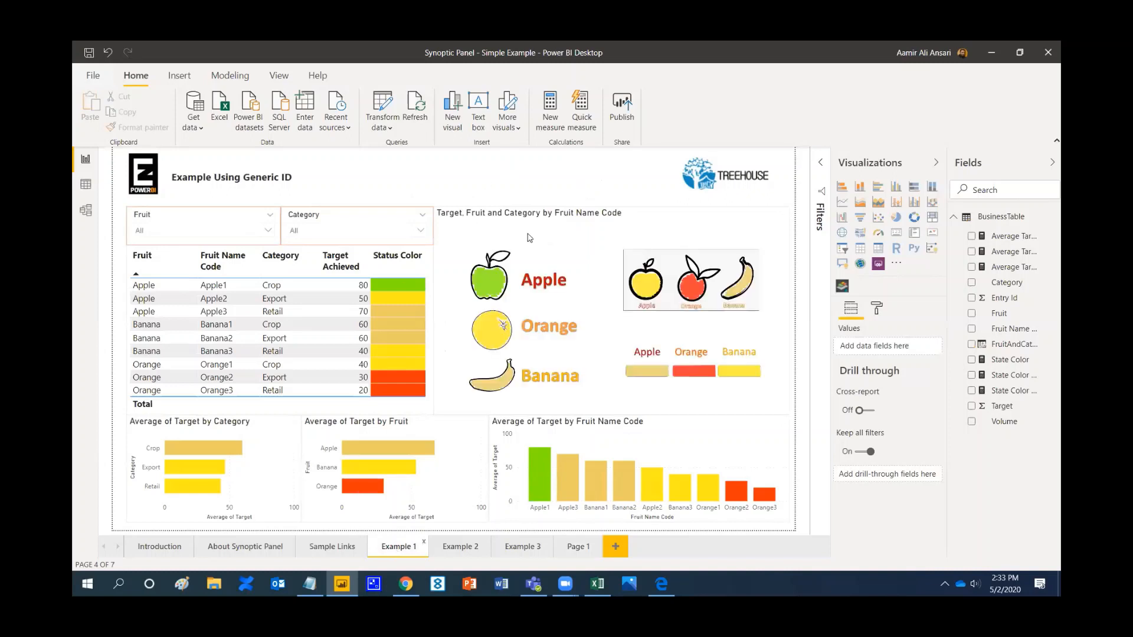
mouse_move(484, 285)
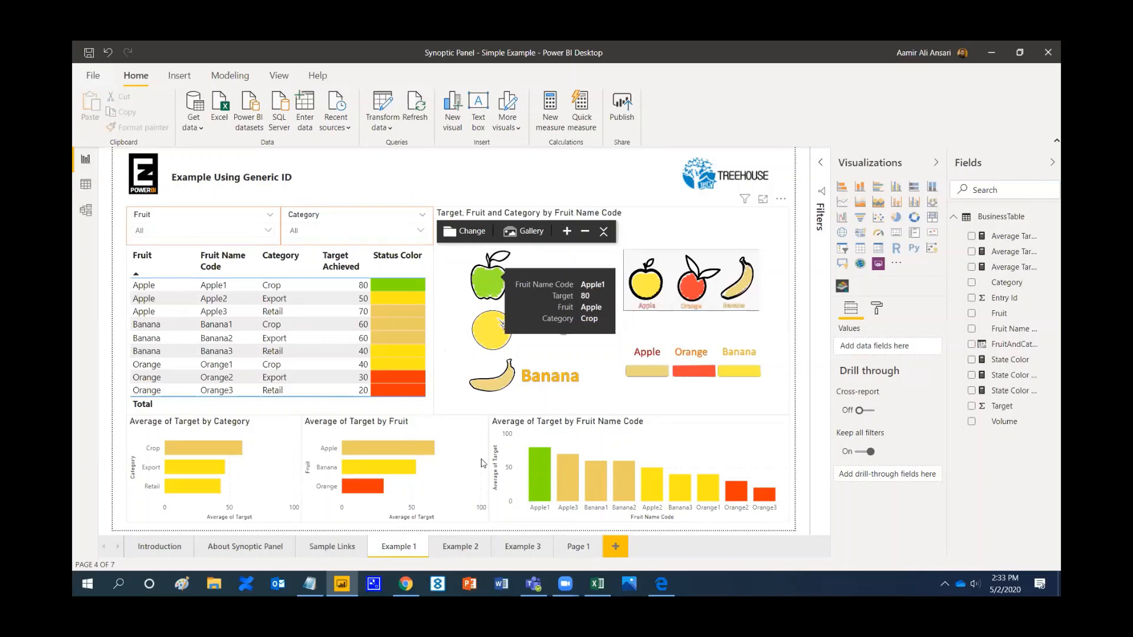
left_click(456, 550)
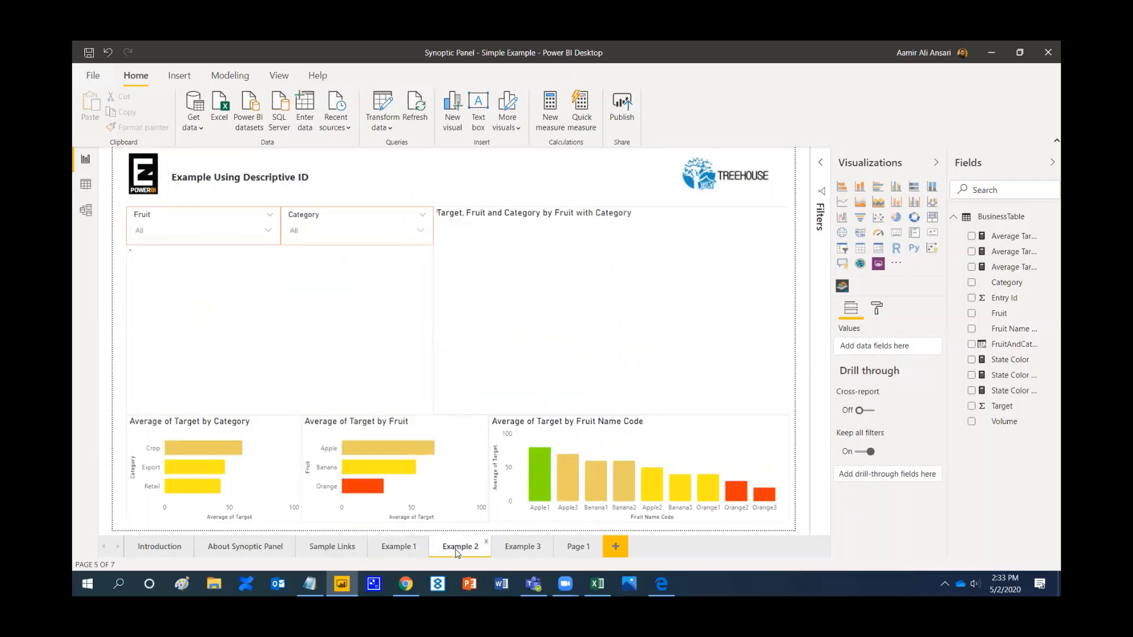
mouse_move(494, 293)
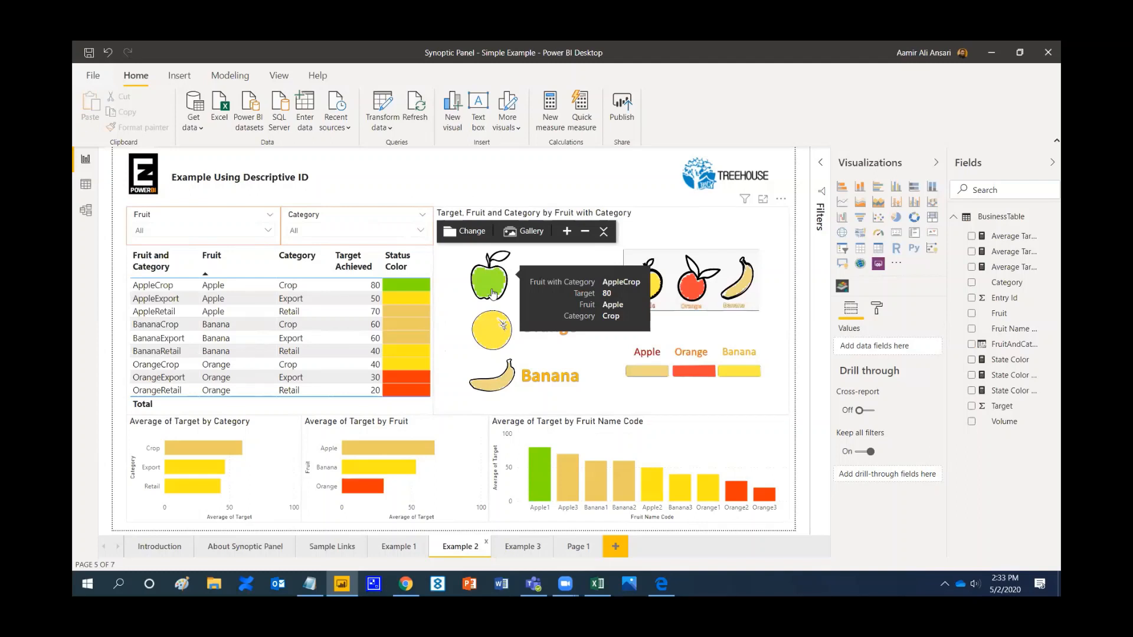
left_click(398, 549)
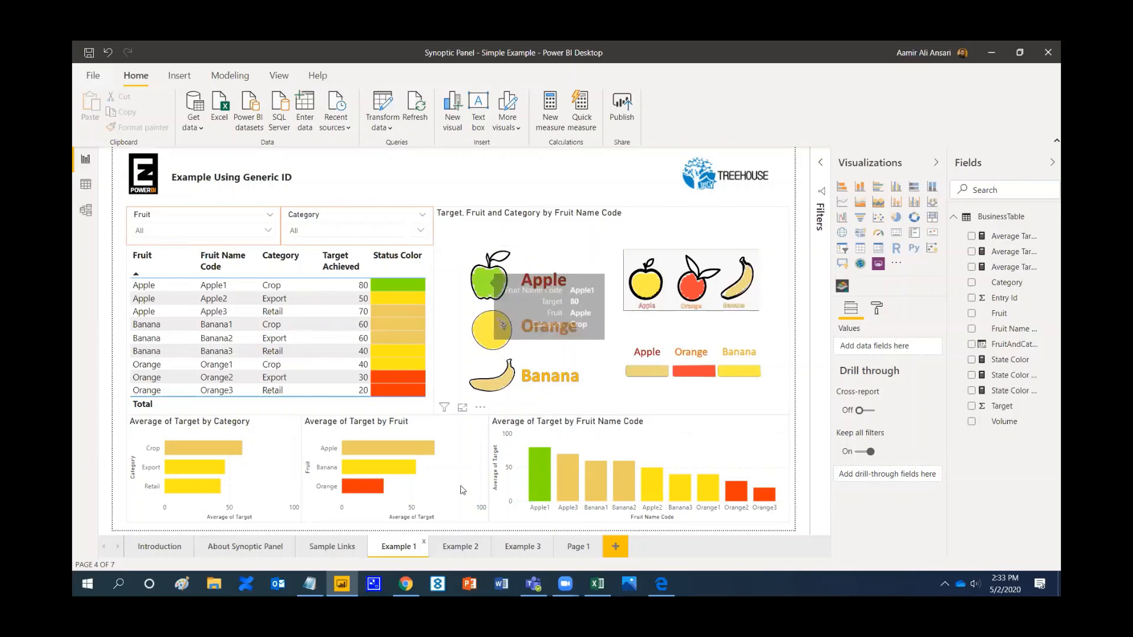
left_click(454, 549)
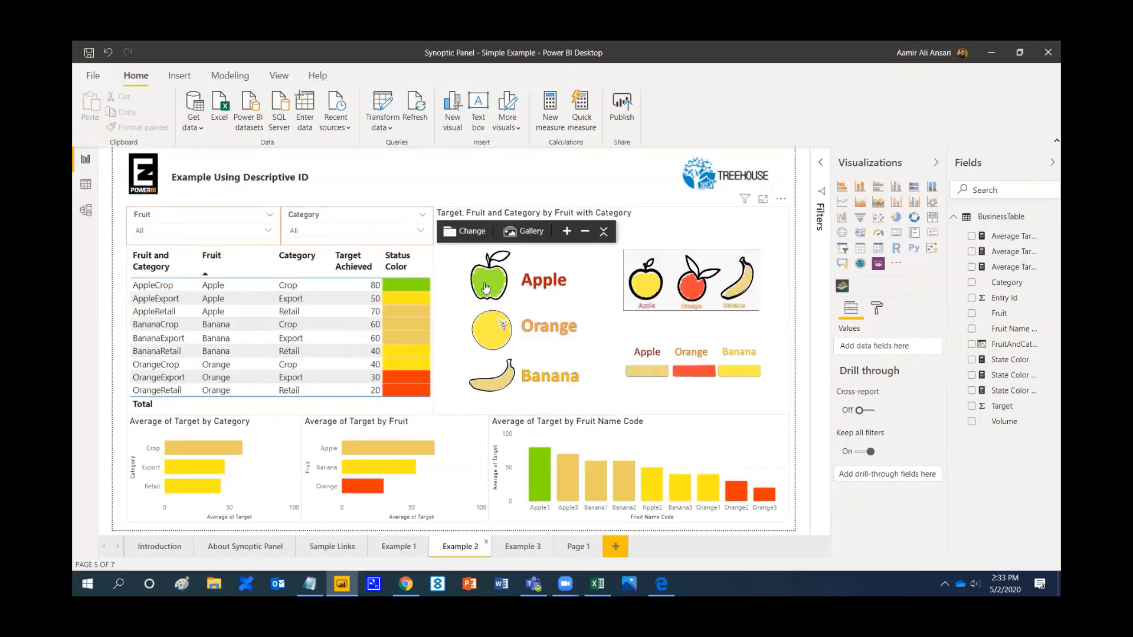
mouse_move(485, 288)
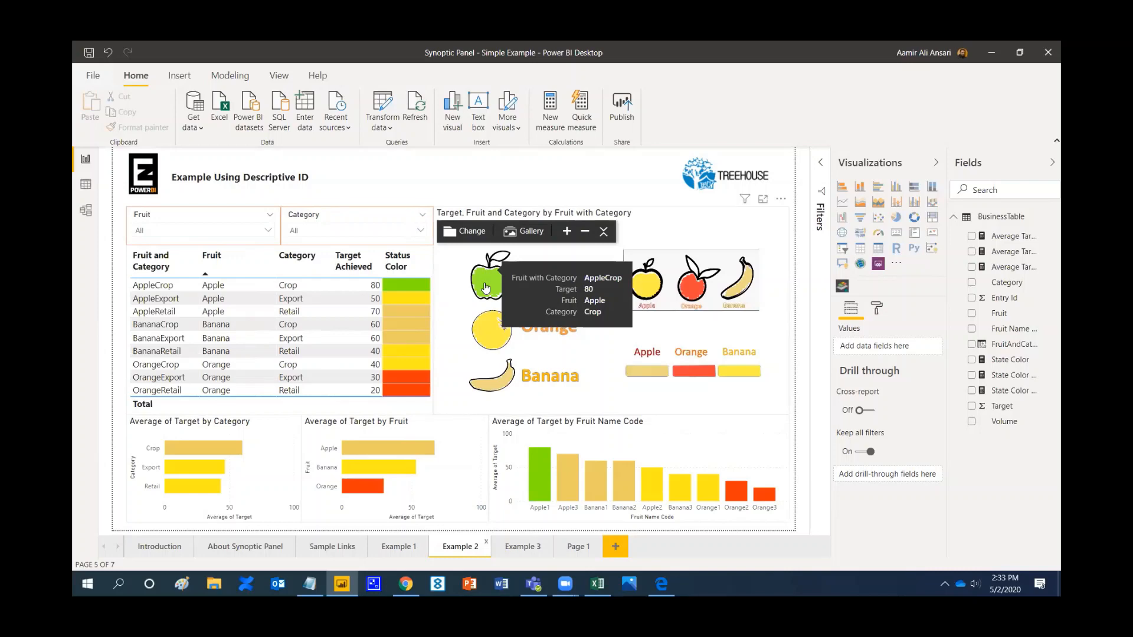
Step: Examine the fields assigned to the Example 2 fruit map, including its Tooltips, and check the export areas' tooltips
left_click(647, 214)
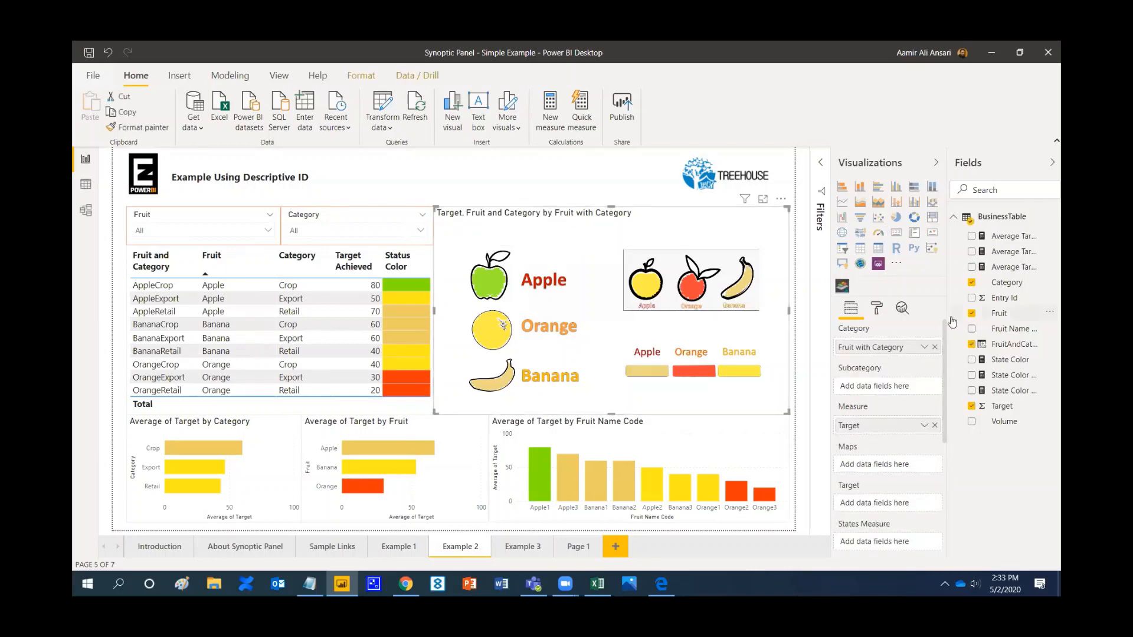
scroll(944, 373, "down", 3)
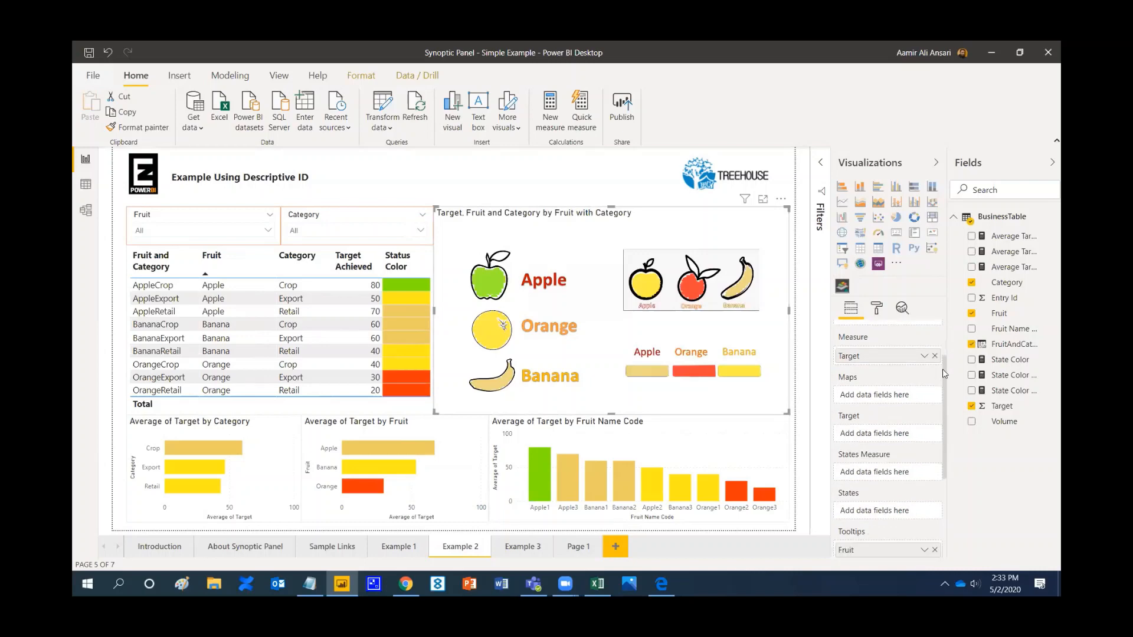
scroll(943, 383, "down", 3)
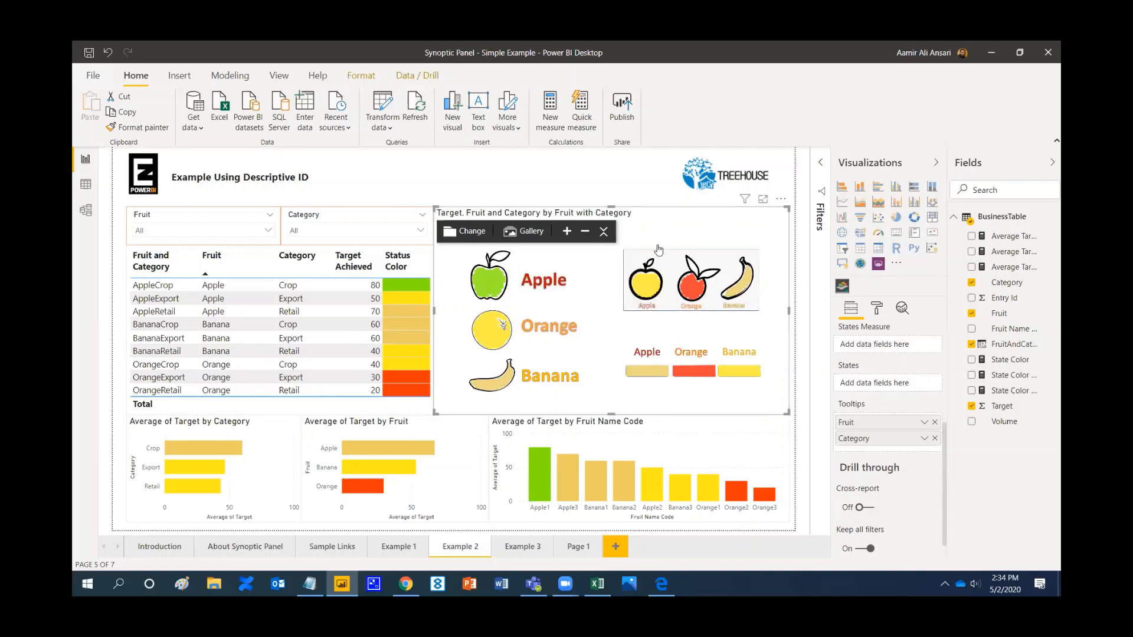
mouse_move(648, 290)
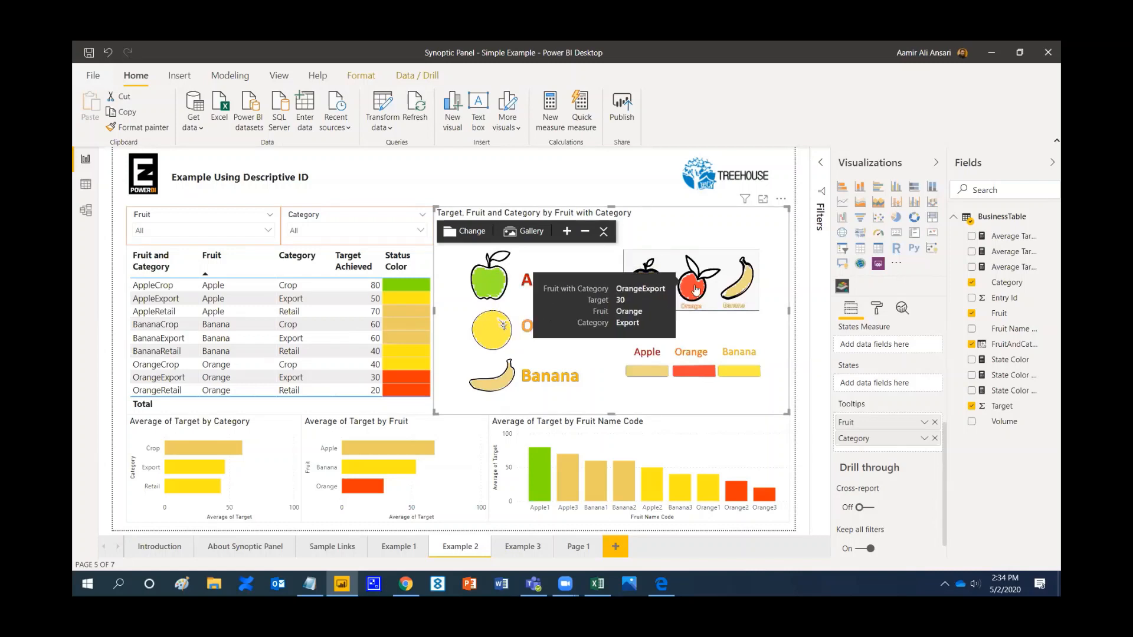
mouse_move(667, 272)
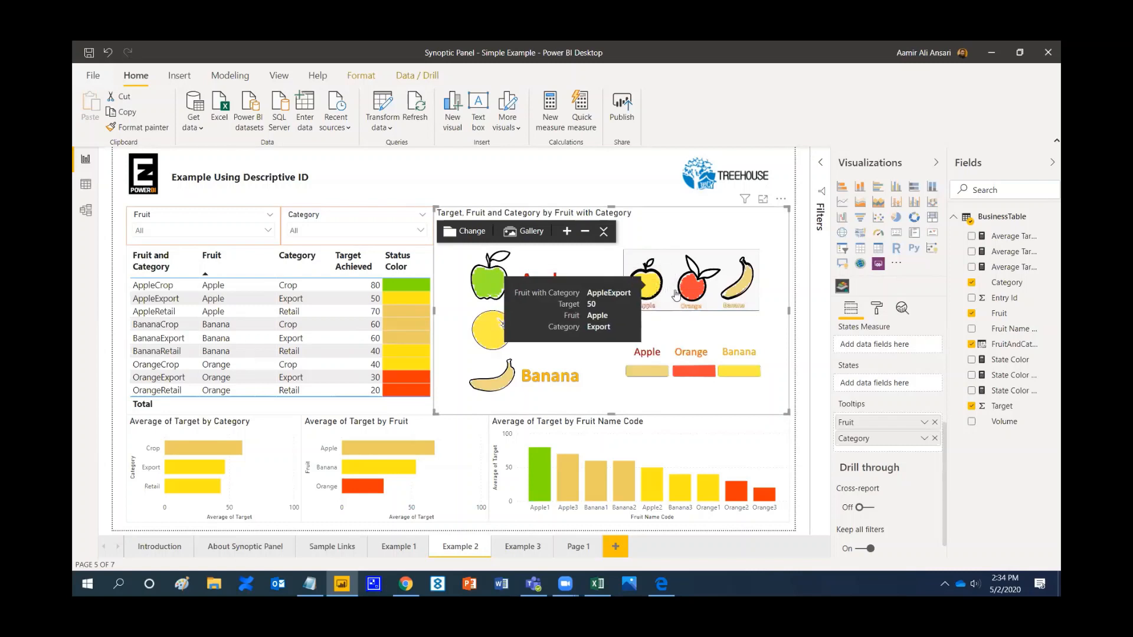
Step: Highlight the AppleCrop, AppleExport and AppleRetail rows in the Example 2 table, check the matching fruit map areas, and clear the selection
mouse_move(585, 352)
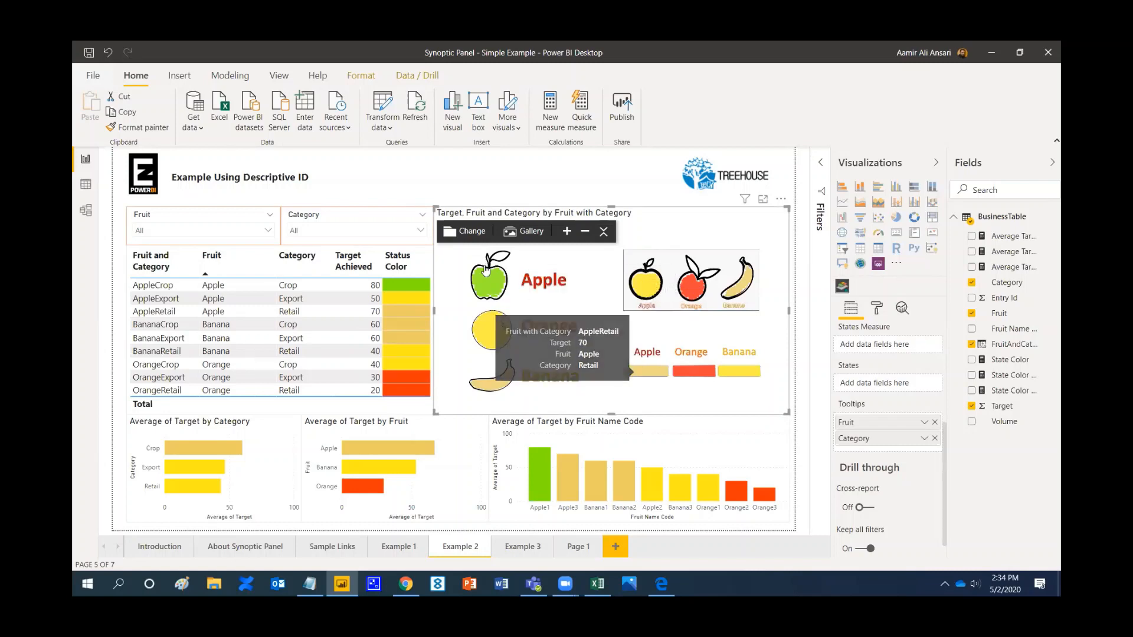
left_click(523, 190)
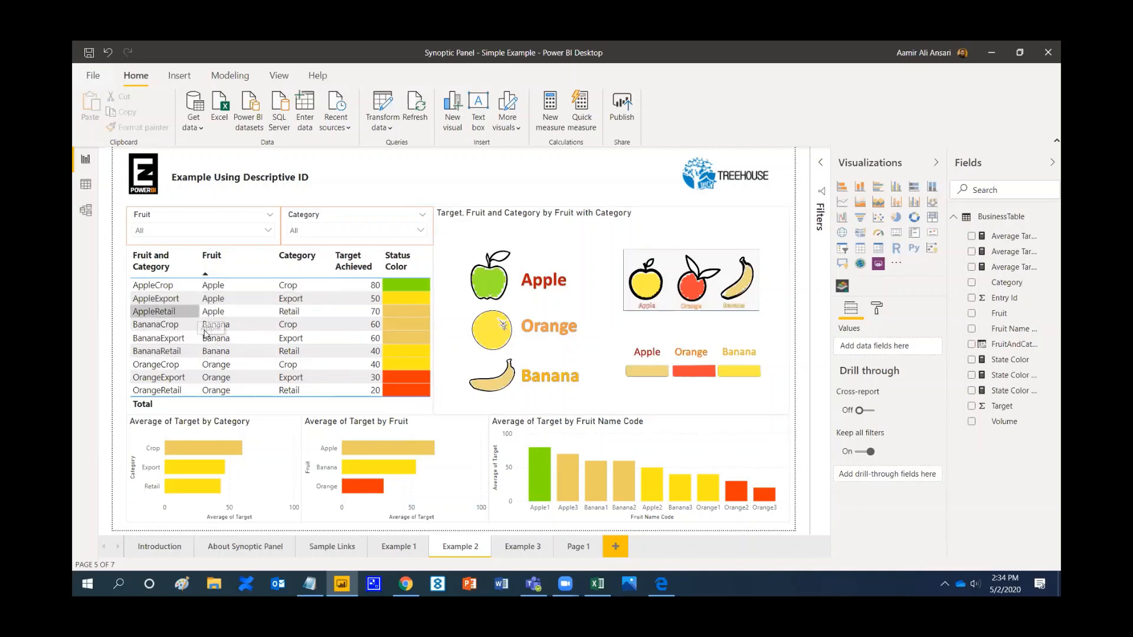
left_click(141, 290)
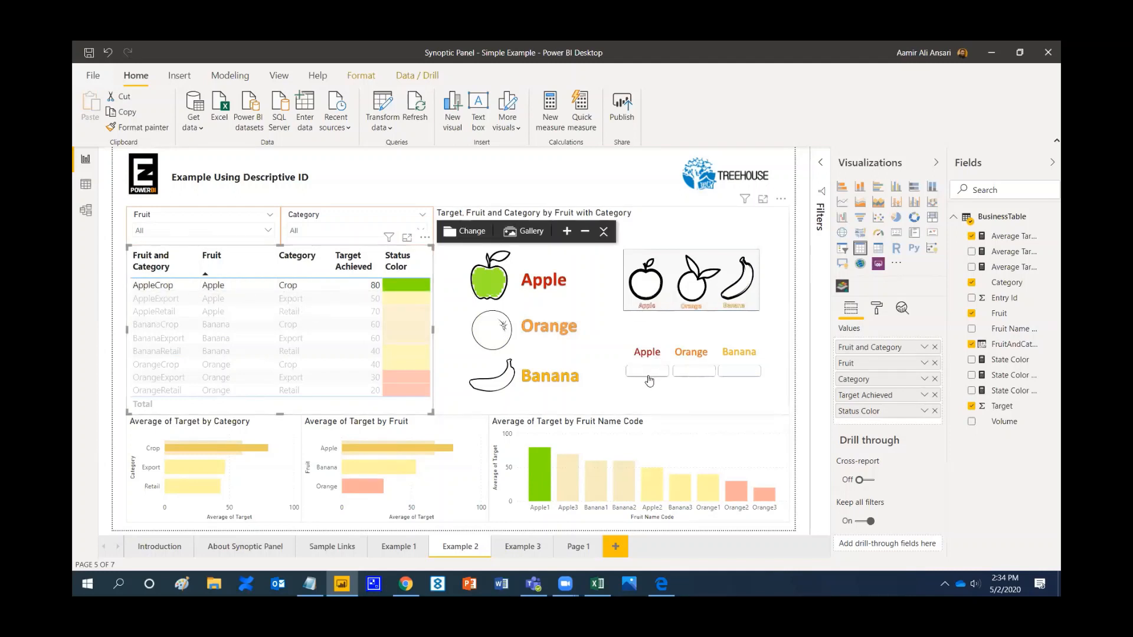
mouse_move(649, 286)
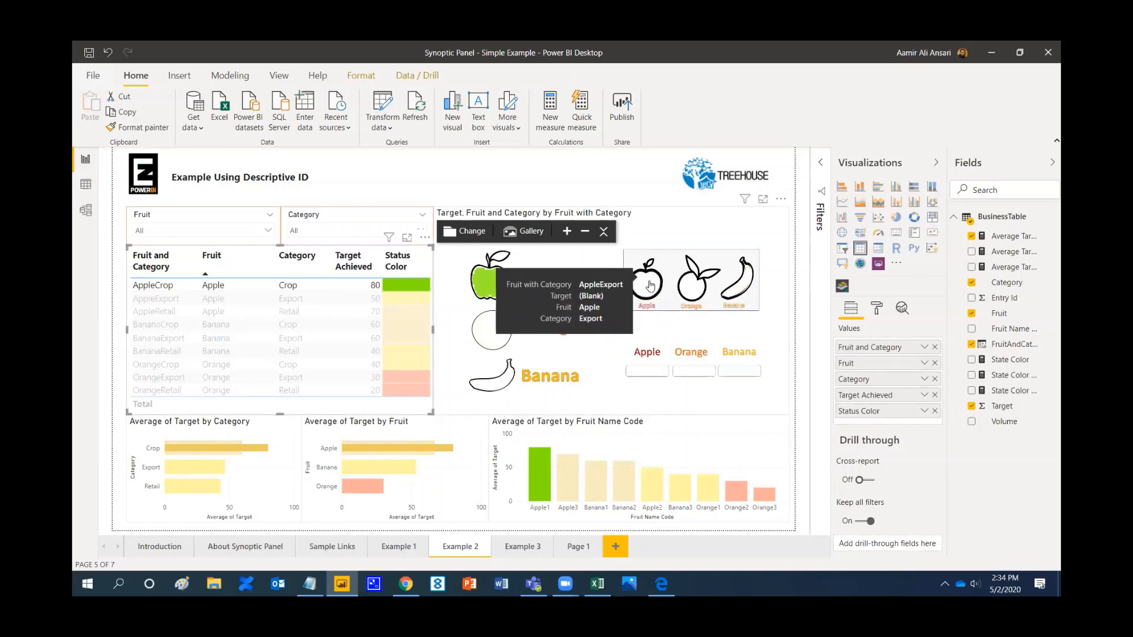
left_click(157, 302, "ctrl")
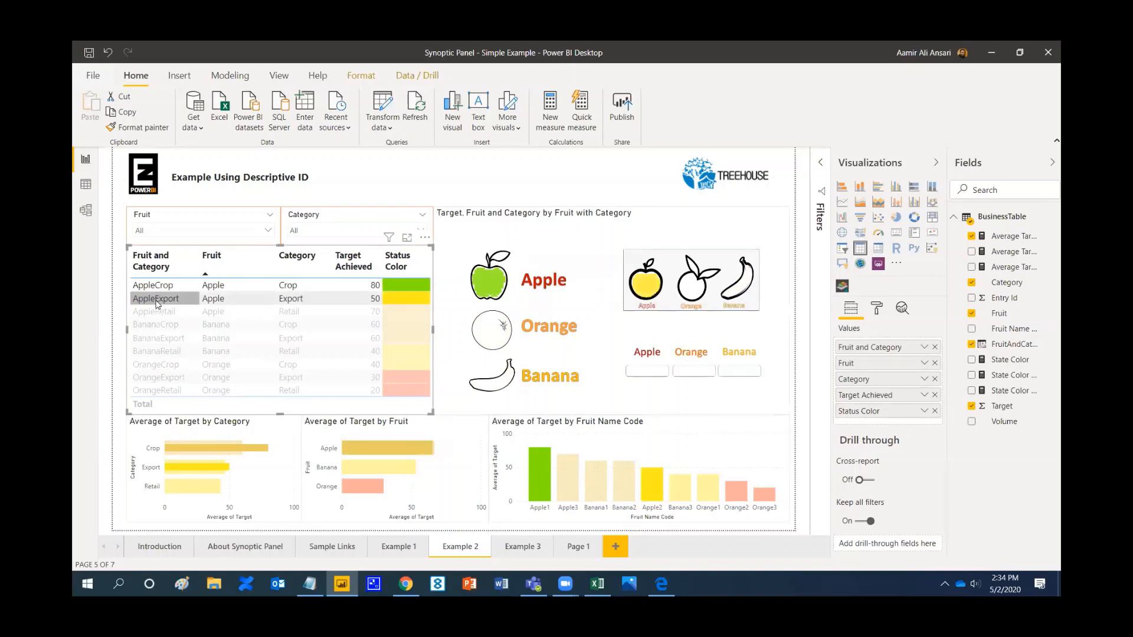
left_click(159, 314, "ctrl")
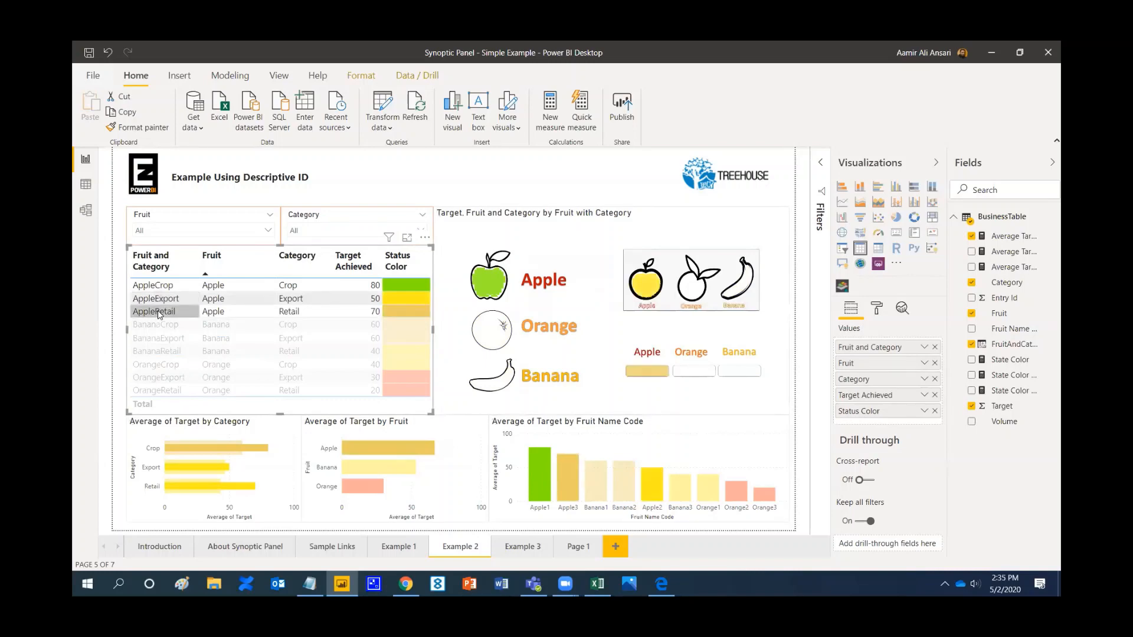
mouse_move(513, 272)
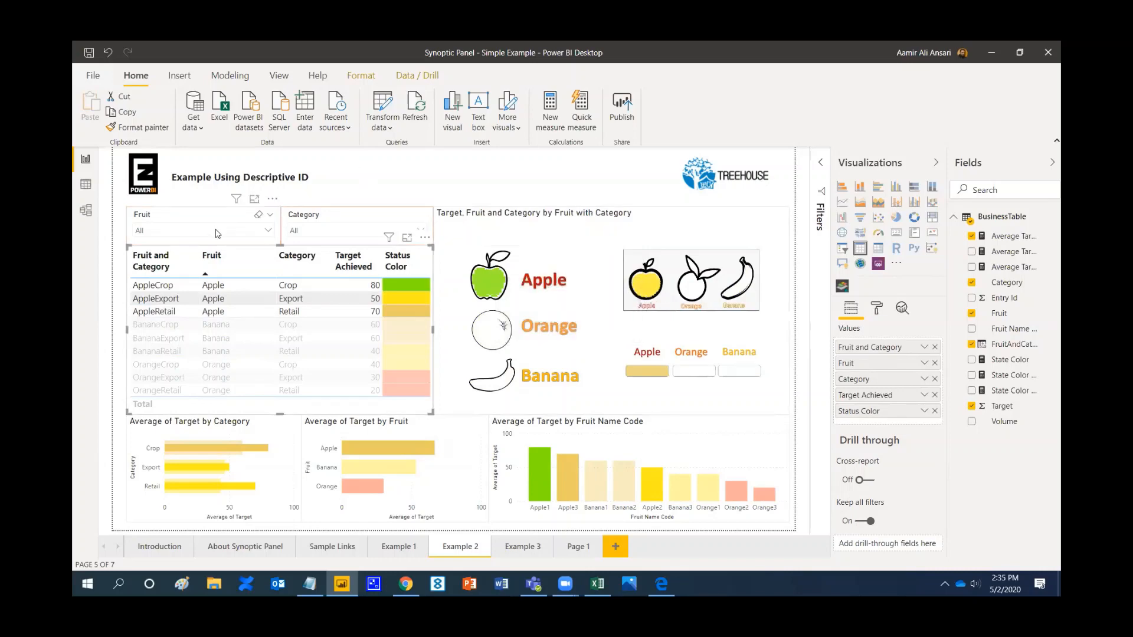
left_click(177, 288)
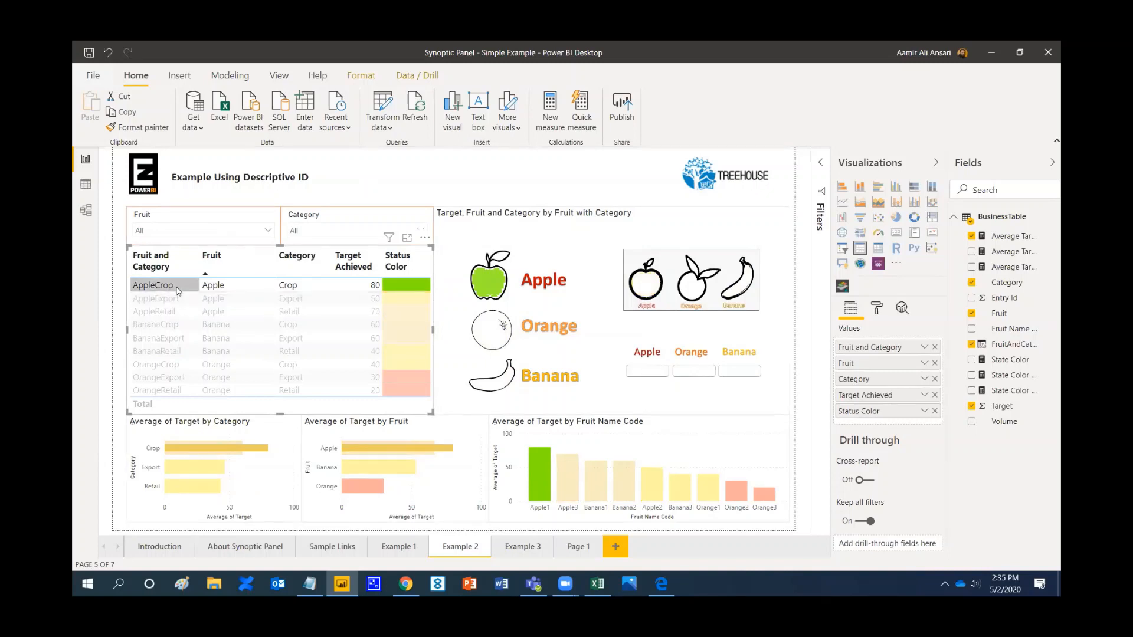
left_click(177, 288)
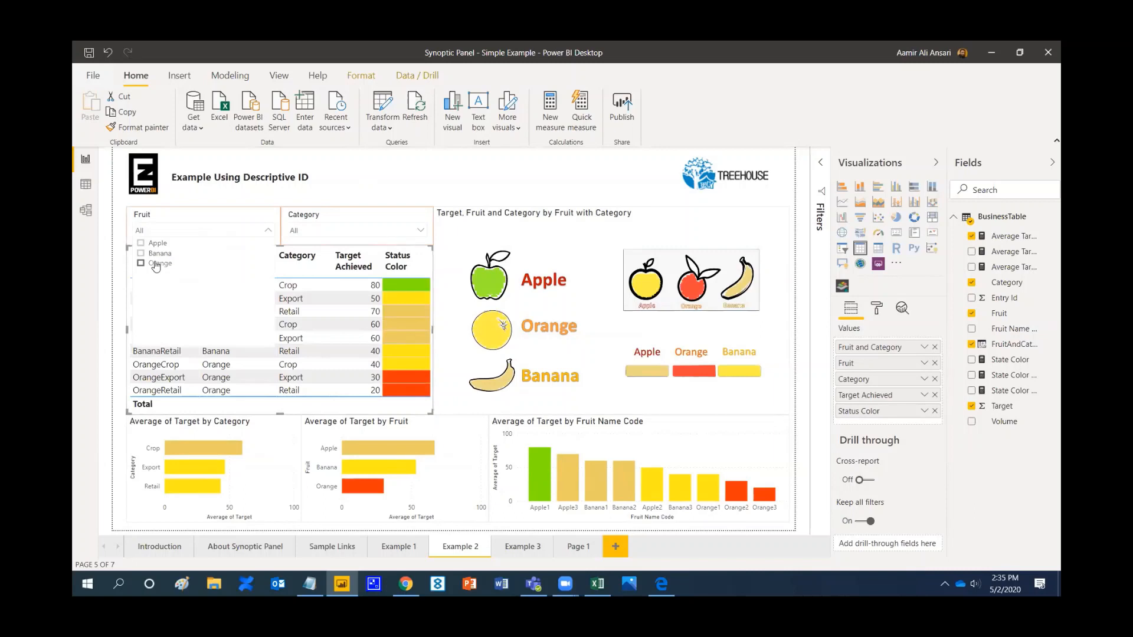
Step: Filter the Example 2 page by fruit Orange and category Retail to examine the fruit map, and clear both filters
left_click(156, 263)
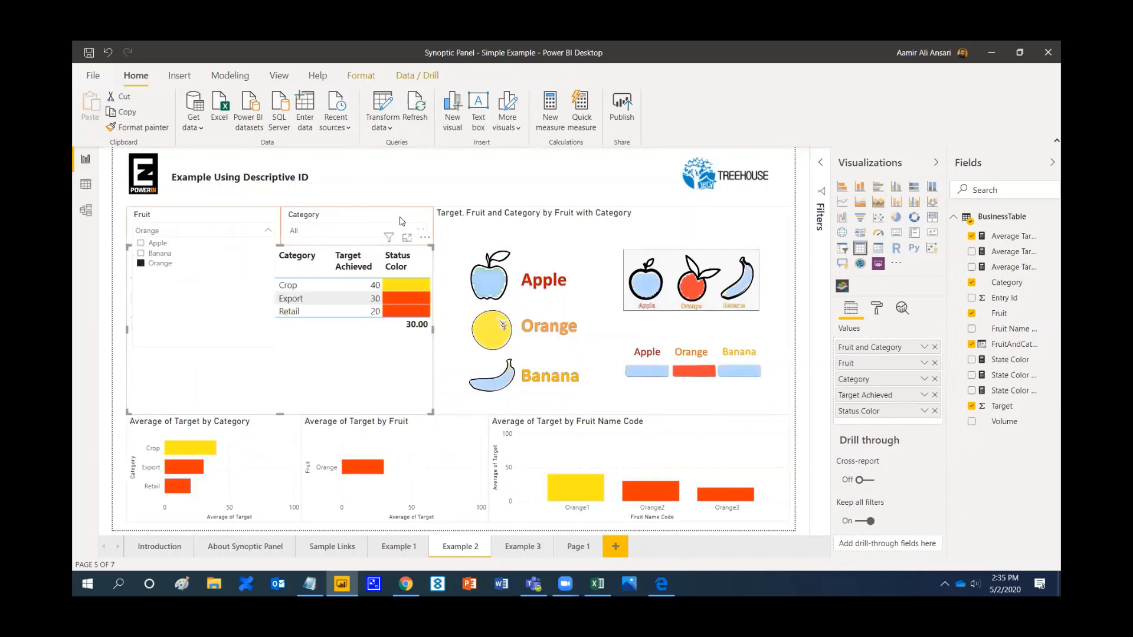
left_click(337, 230)
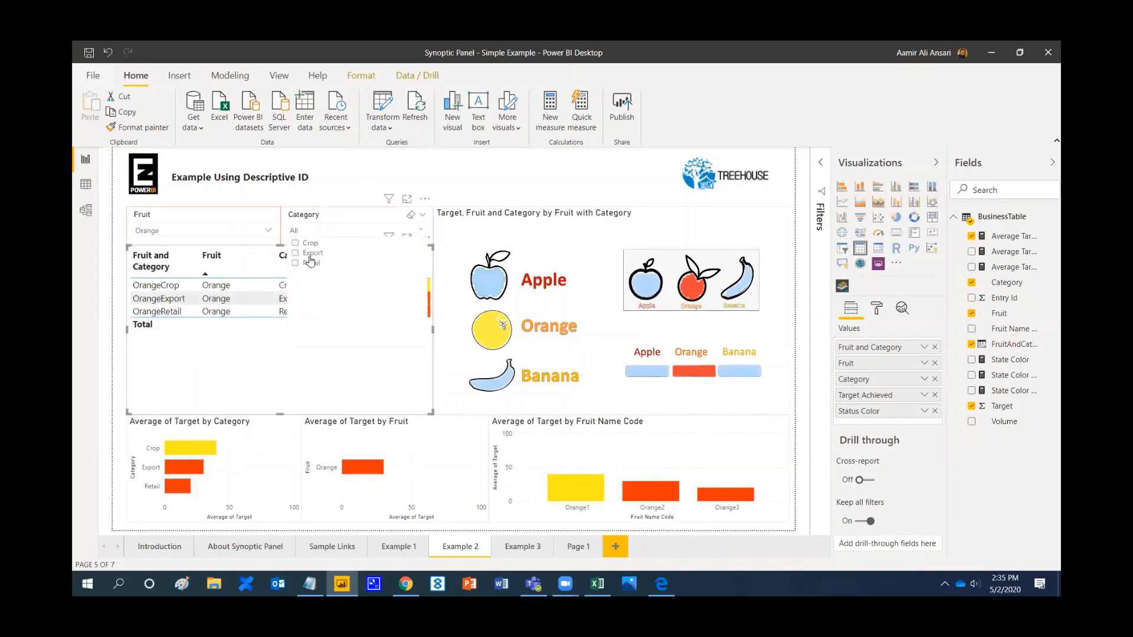
left_click(306, 263)
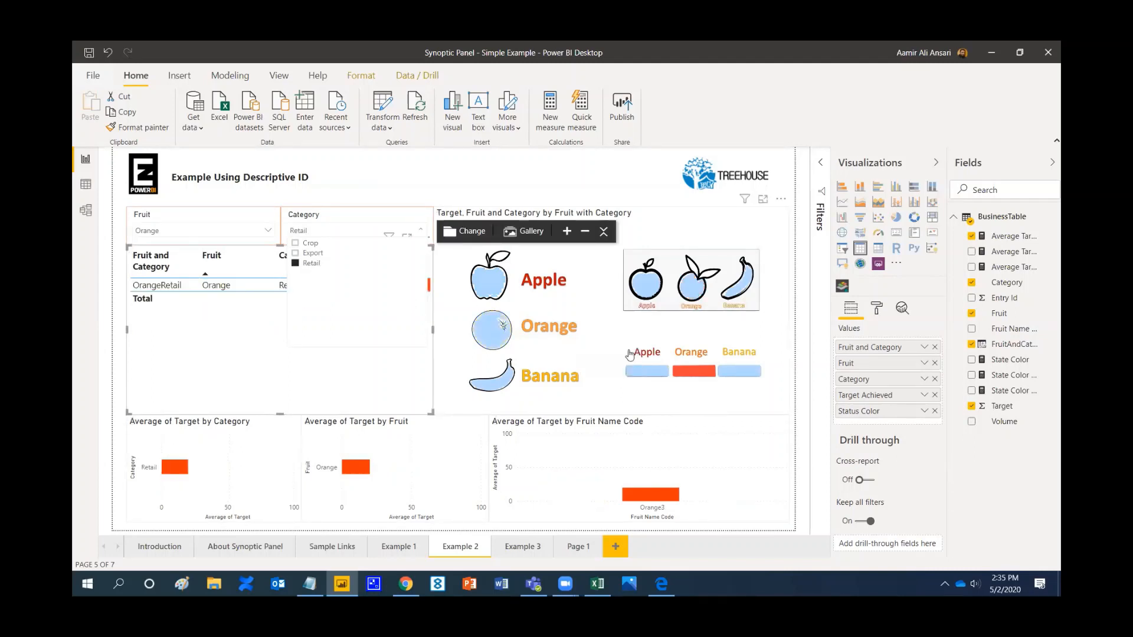
left_click(296, 263)
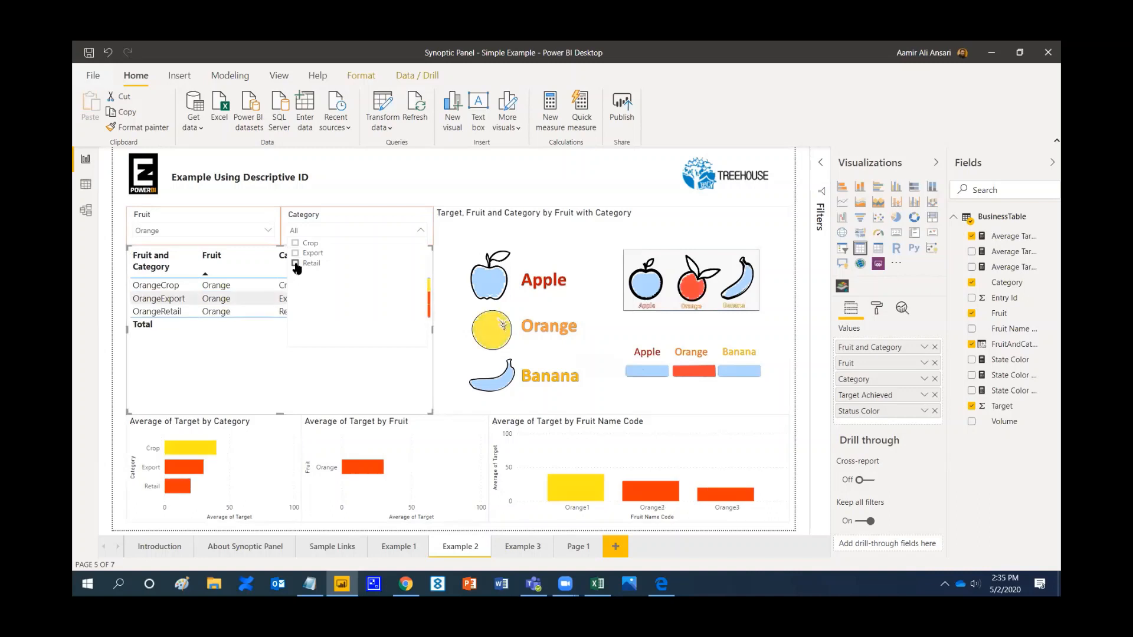
left_click(257, 214)
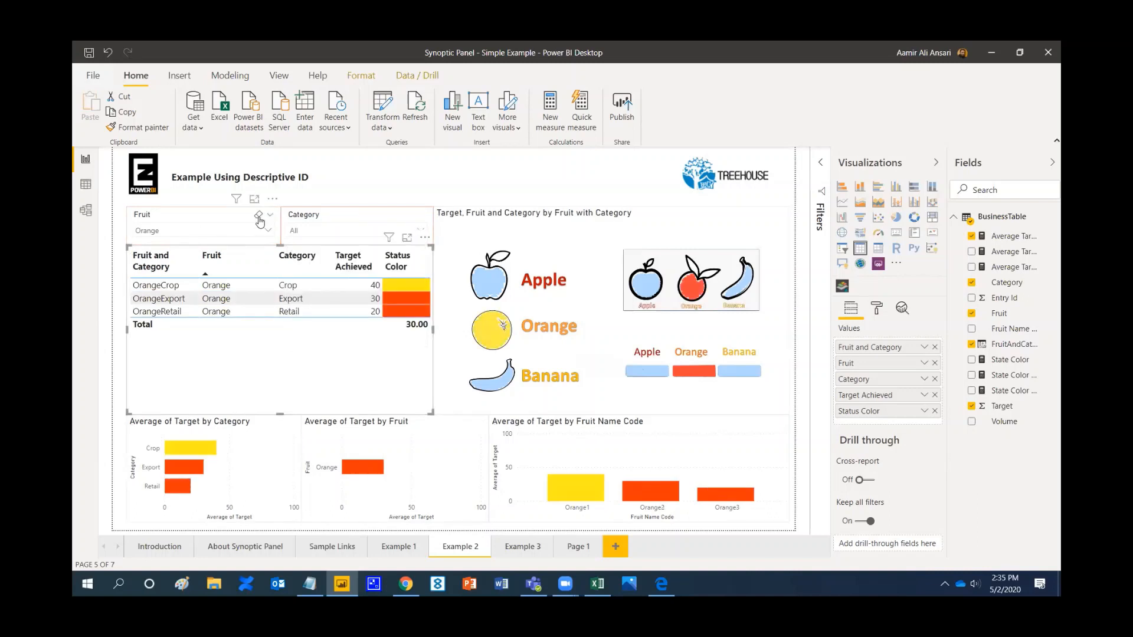
left_click(445, 188)
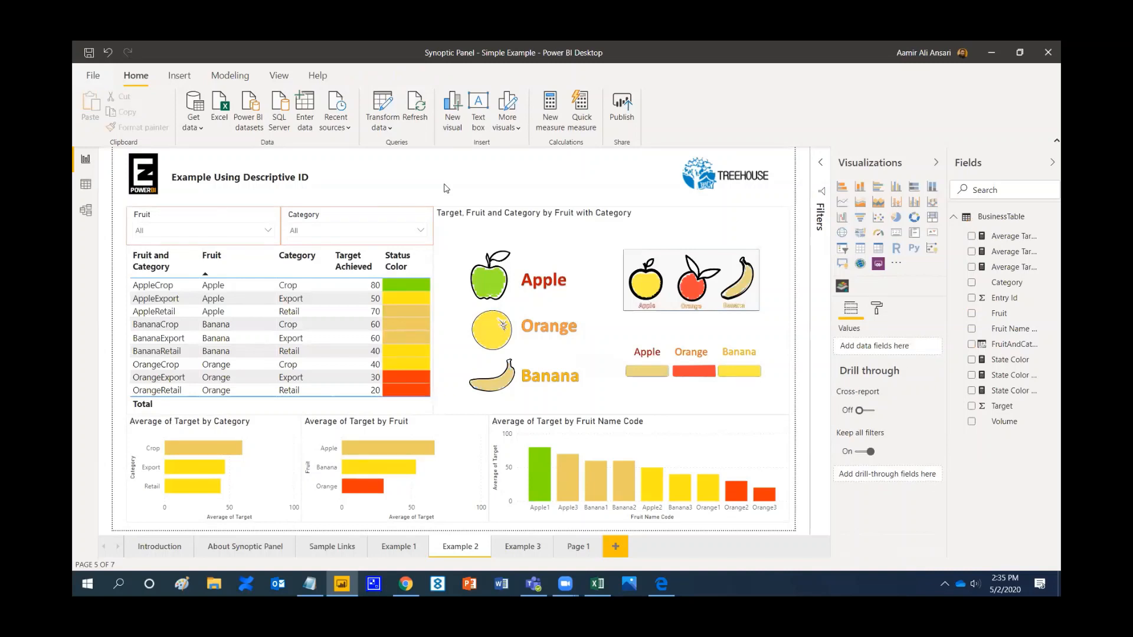
Step: Open the Example 3 page, and in the browser's Aircraft Workshop Report highlight the cockpit to examine its areas across the aircraft views
left_click(519, 549)
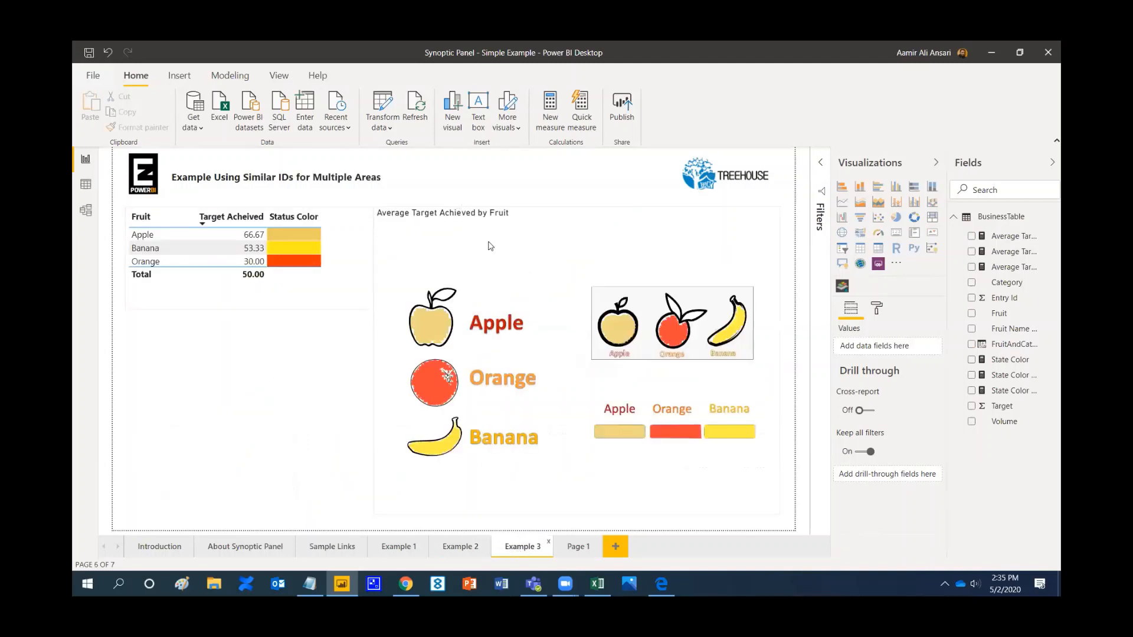
mouse_move(660, 582)
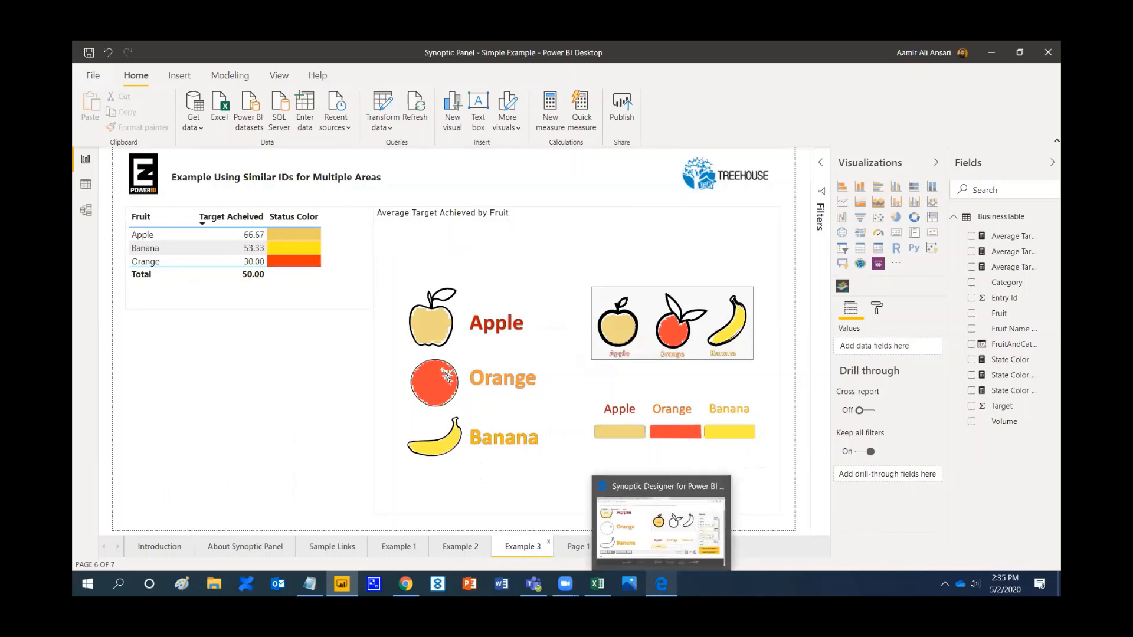
mouse_move(656, 537)
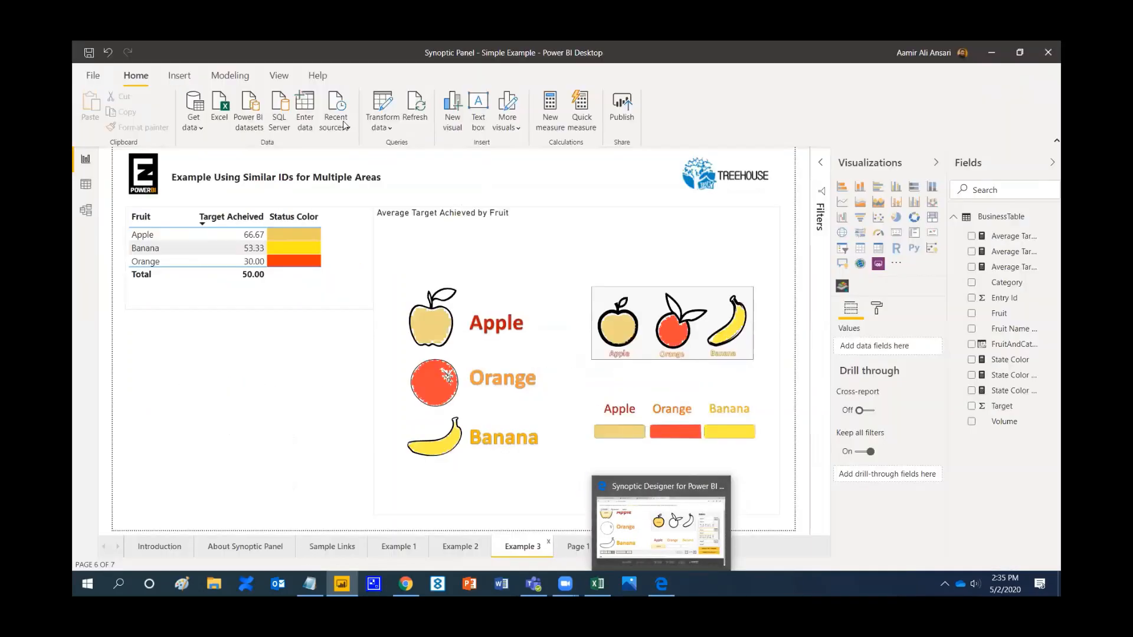
left_click(661, 583)
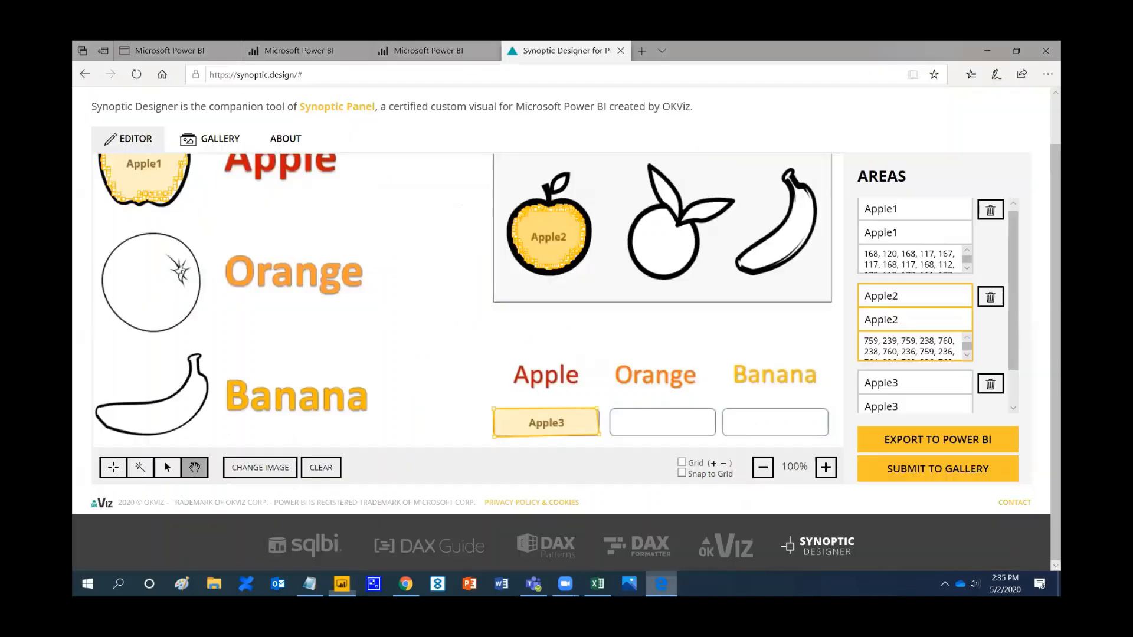
left_click(432, 52)
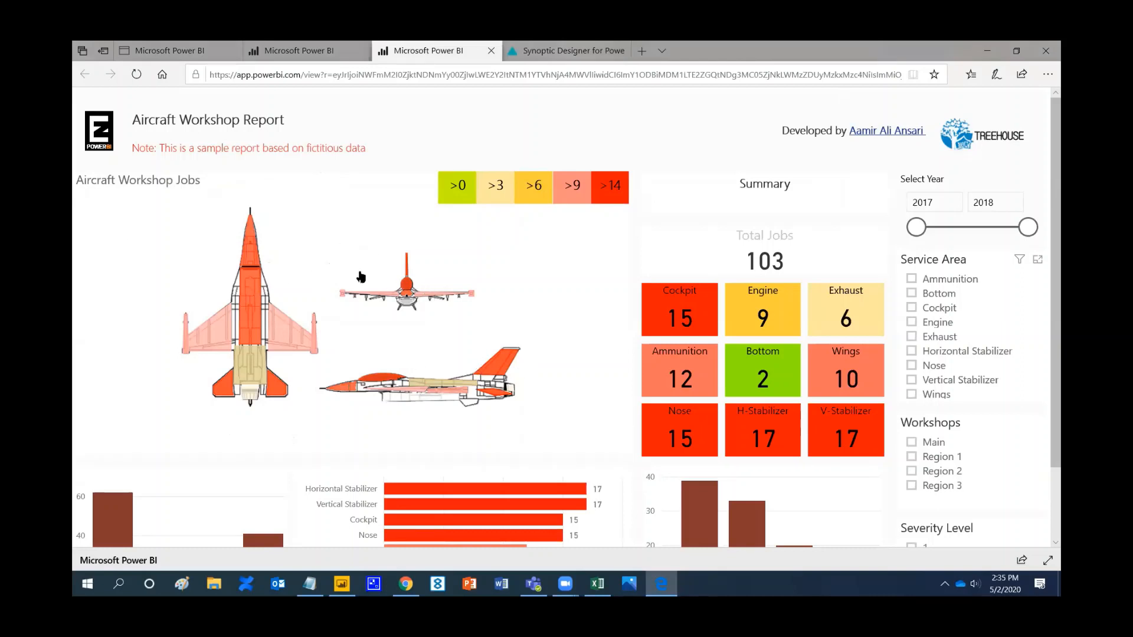
left_click(405, 288)
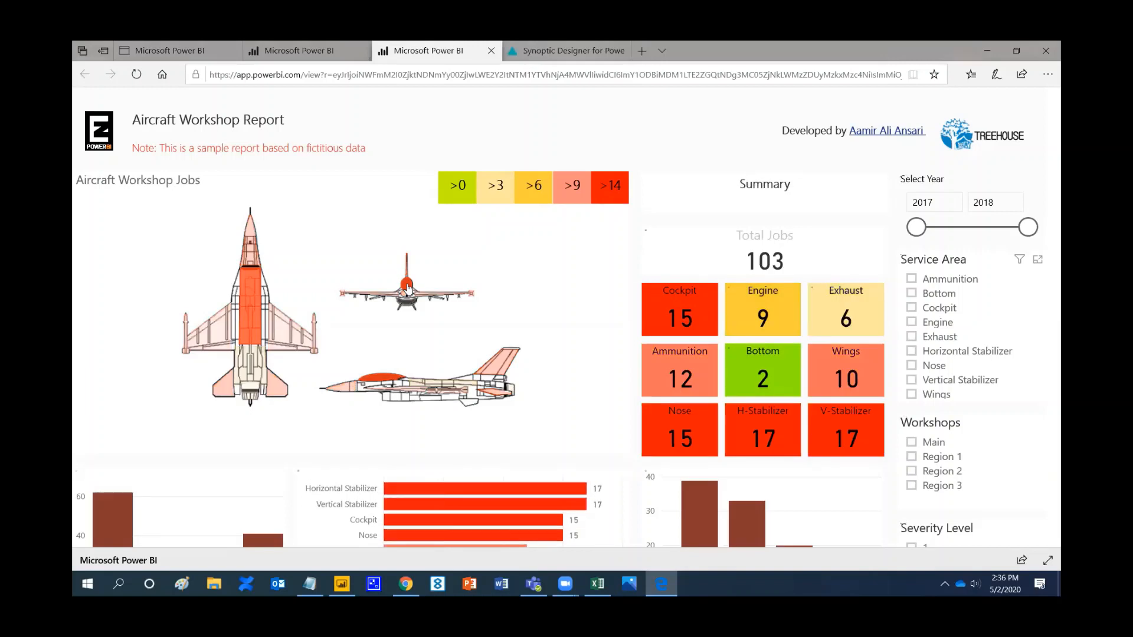
left_click(254, 289)
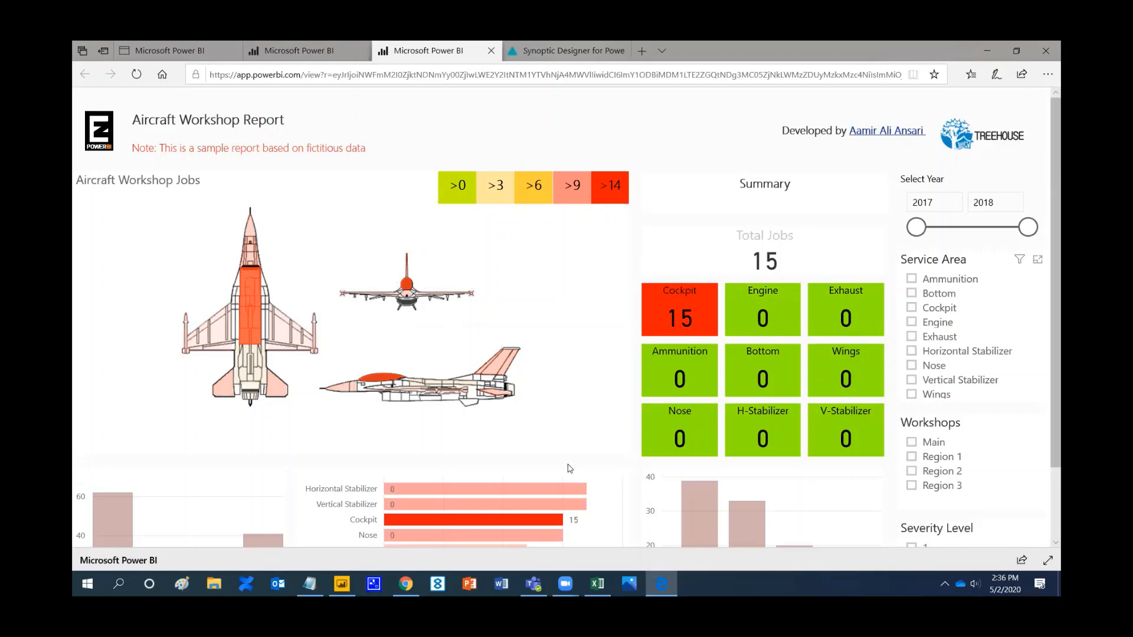
Step: Back in Power BI Desktop, highlight Apple, Banana and Orange in the Example 3 table and check the tooltips of the three apple areas
left_click(341, 584)
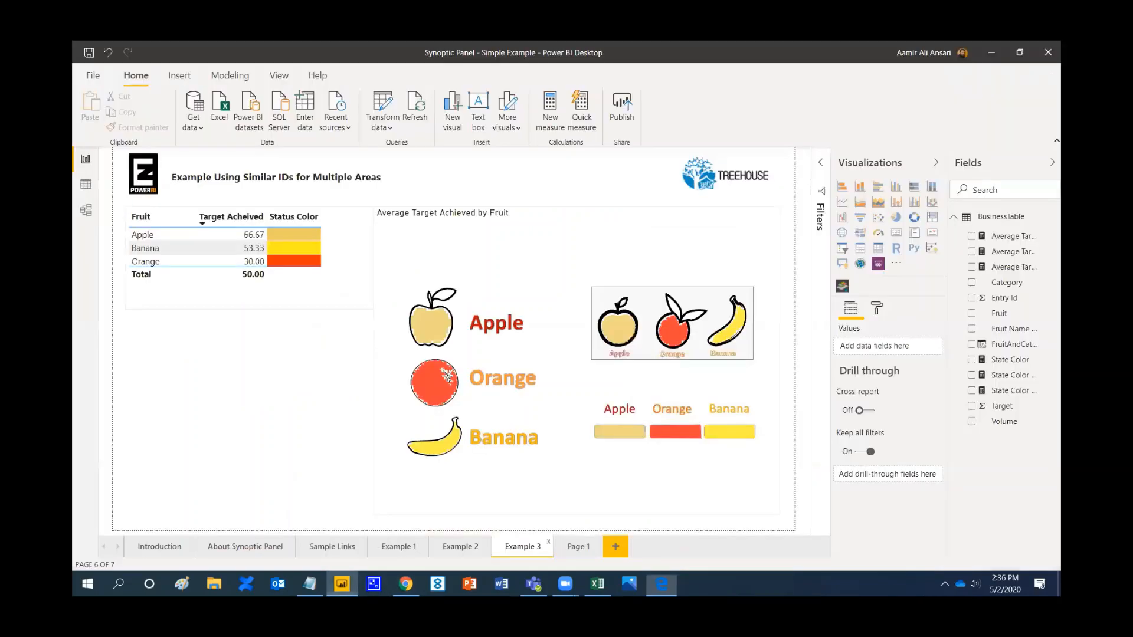
left_click(143, 236)
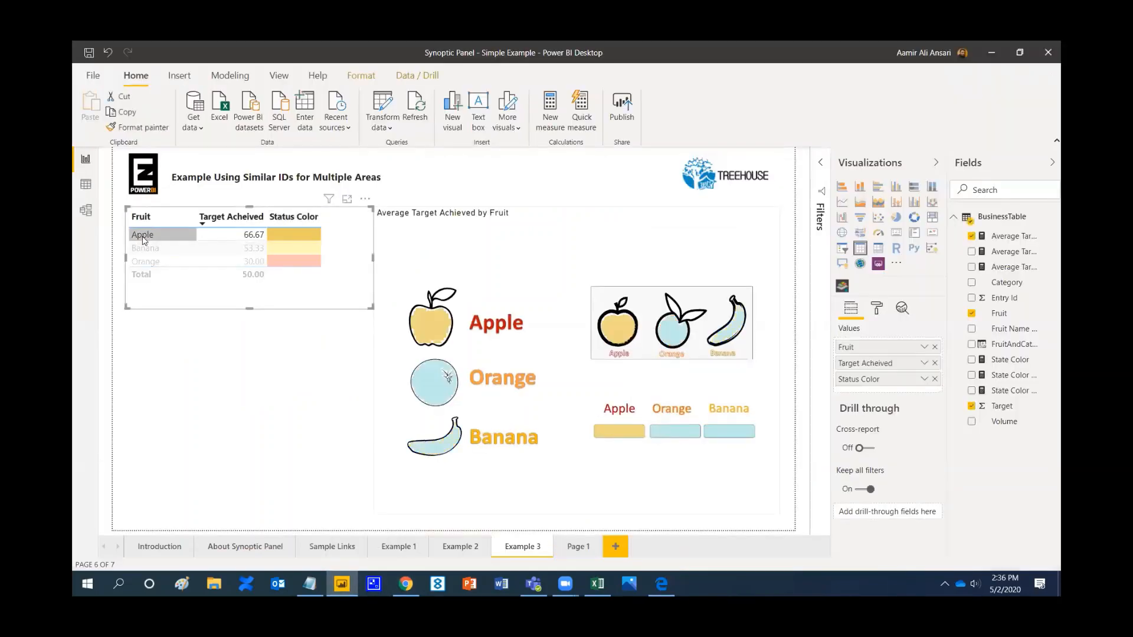
left_click(143, 249)
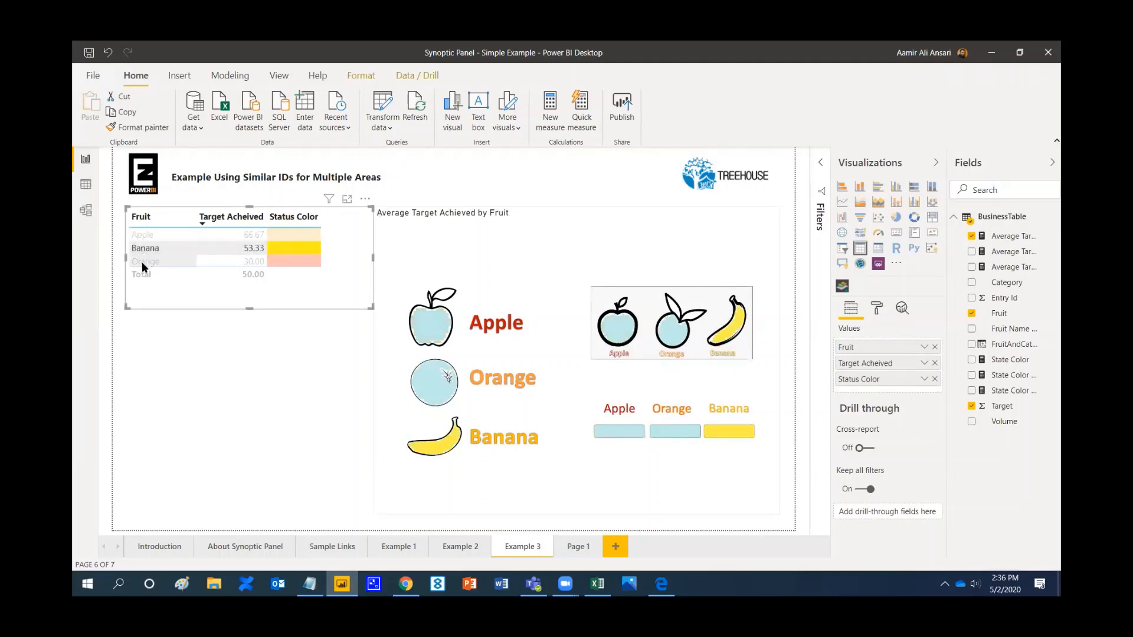
left_click(143, 263)
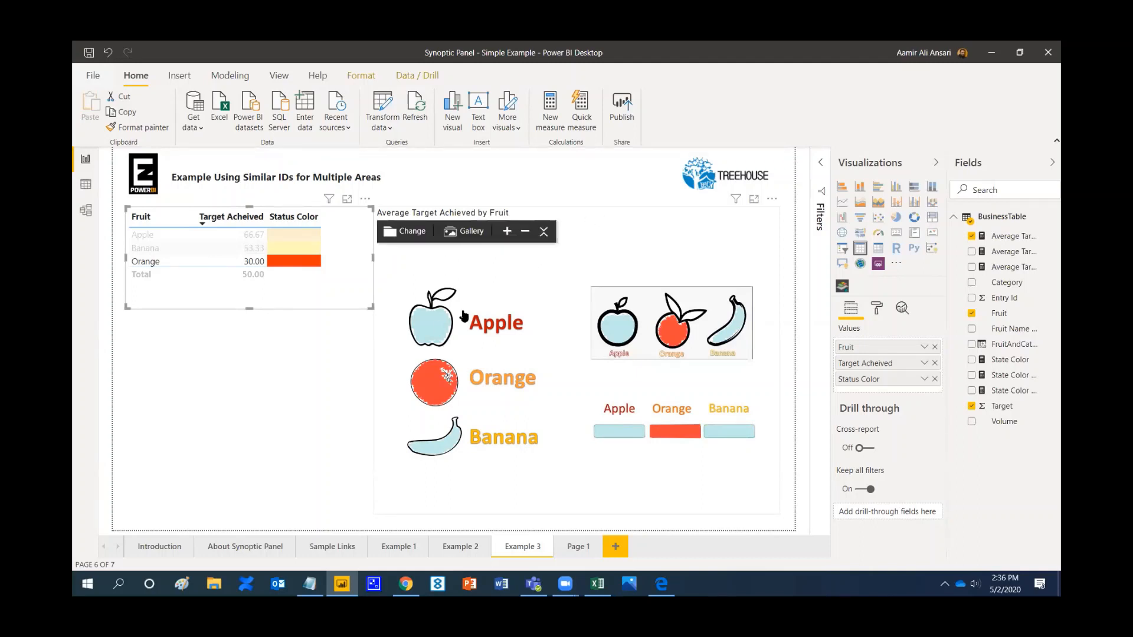
mouse_move(432, 329)
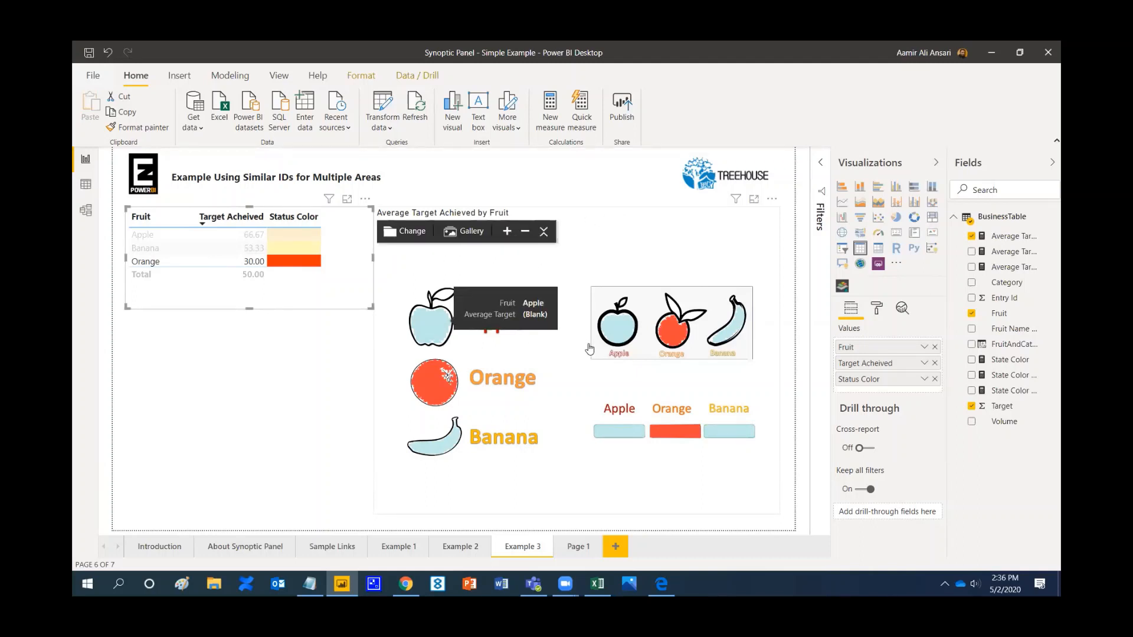
mouse_move(618, 335)
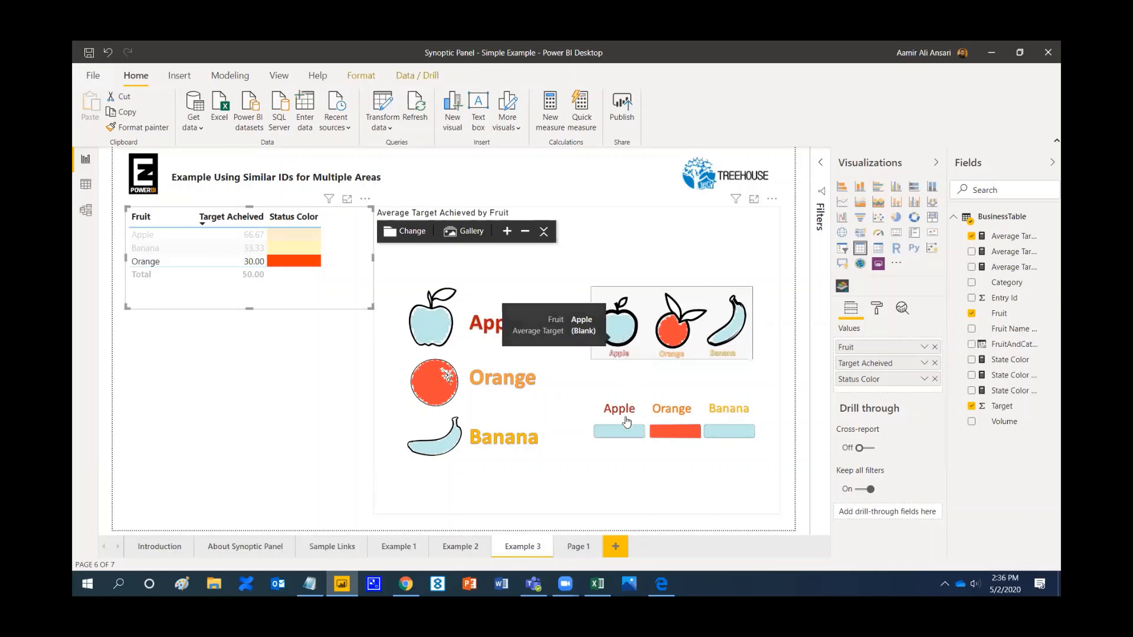
mouse_move(623, 432)
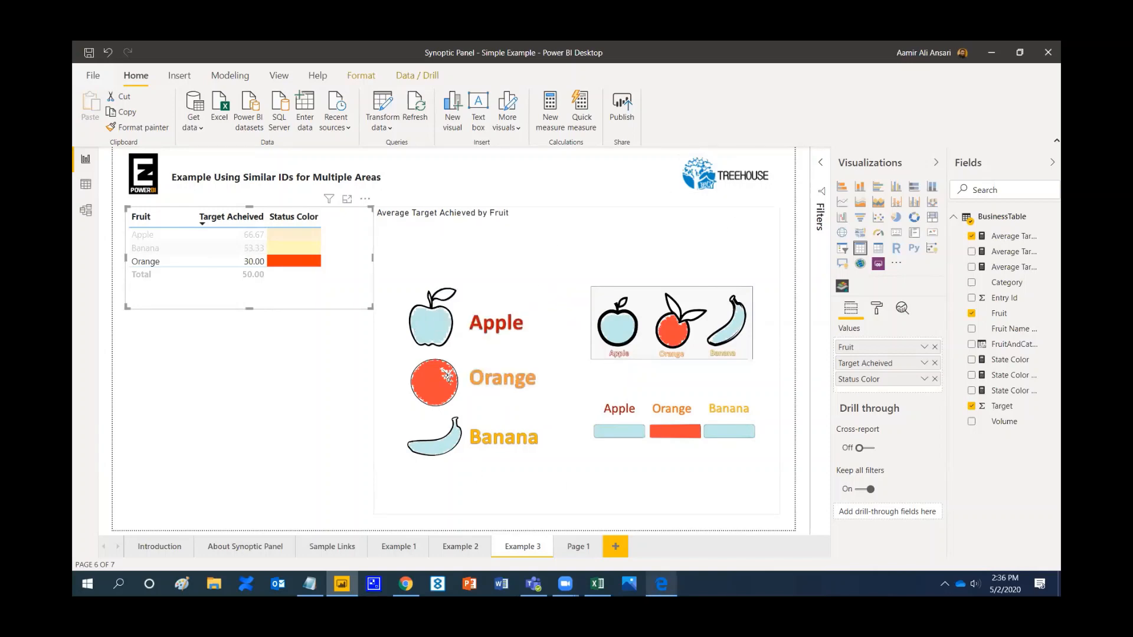
Step: In Synoptic Designer in the browser, change the IDs of the Apple1, Apple2 and Apple3 areas to Apple, keeping their display names
left_click(661, 584)
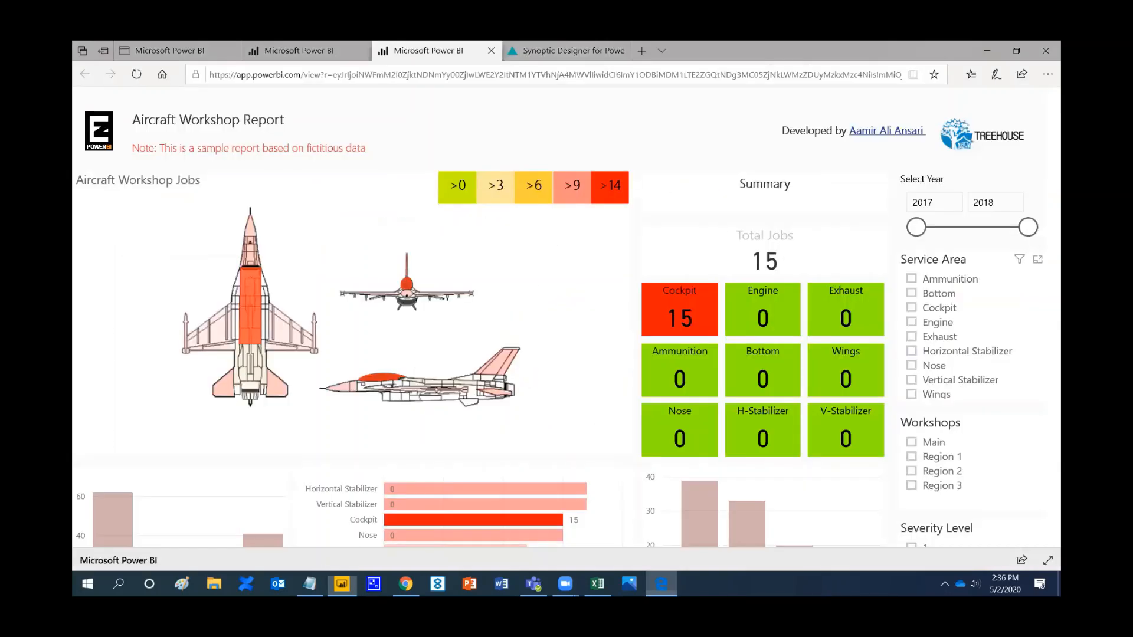
left_click(577, 52)
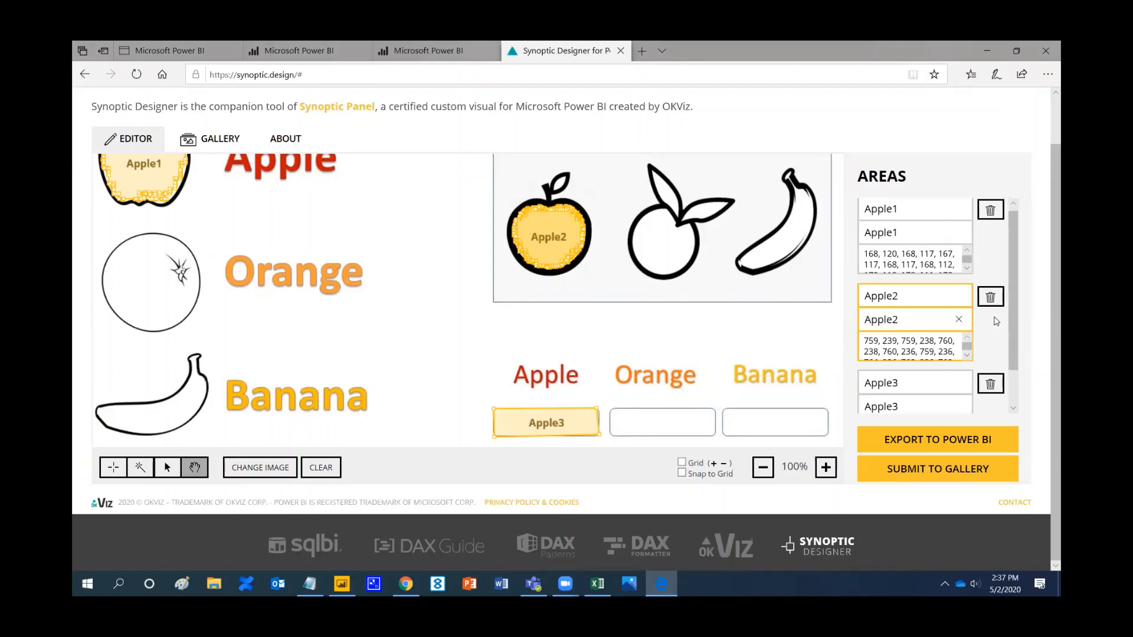
left_click_drag(1015, 324, 1014, 307)
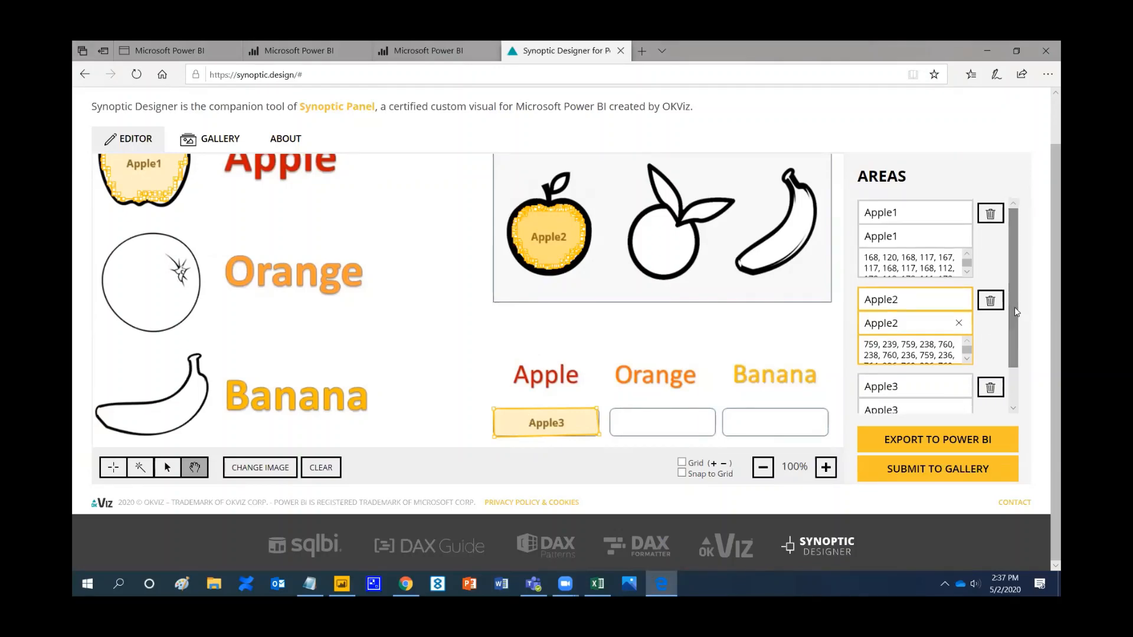
left_click(914, 211)
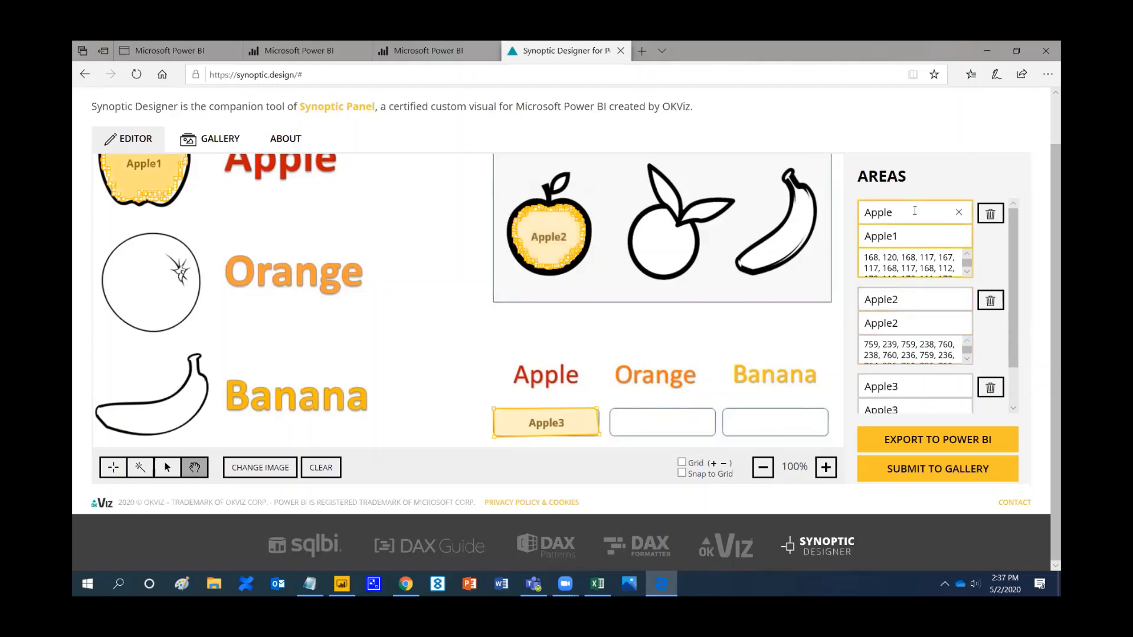
left_click(919, 299)
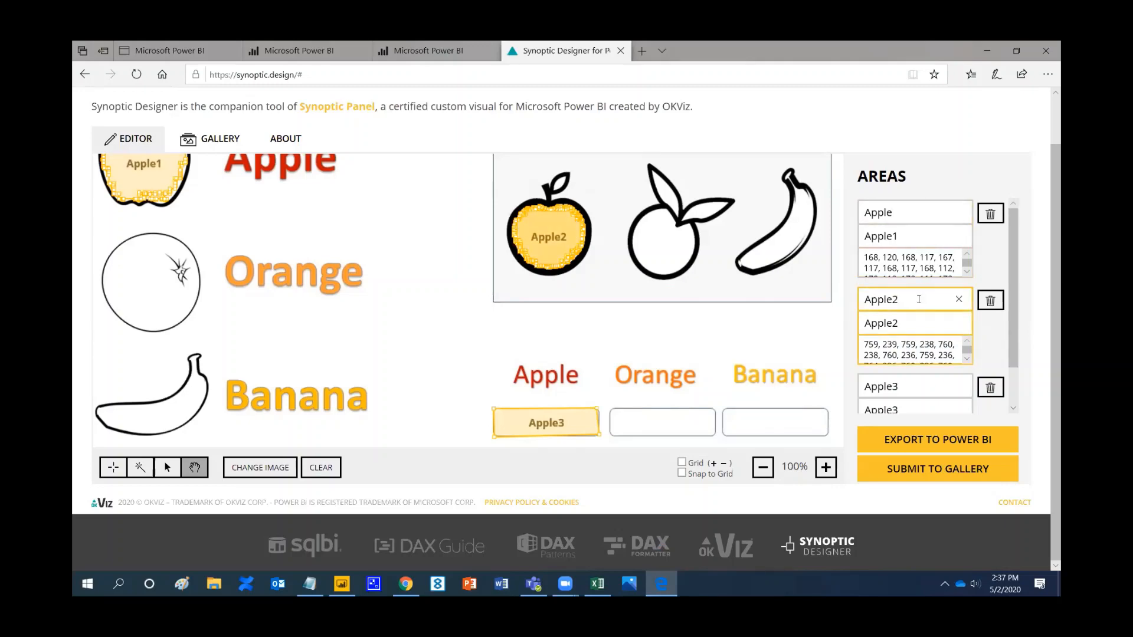
key("BackSpace")
left_click(911, 392)
key("BackSpace")
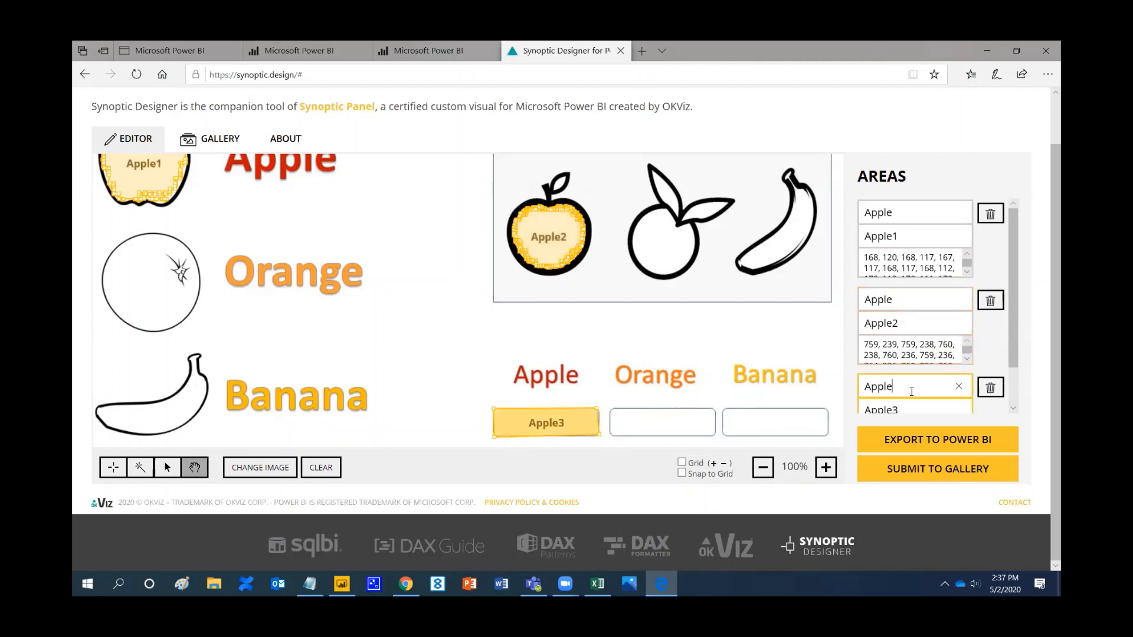
Step: Check the ID of the Apple1 area, and in Power BI Desktop clear the Orange highlight in the Example 3 table
left_click(911, 214)
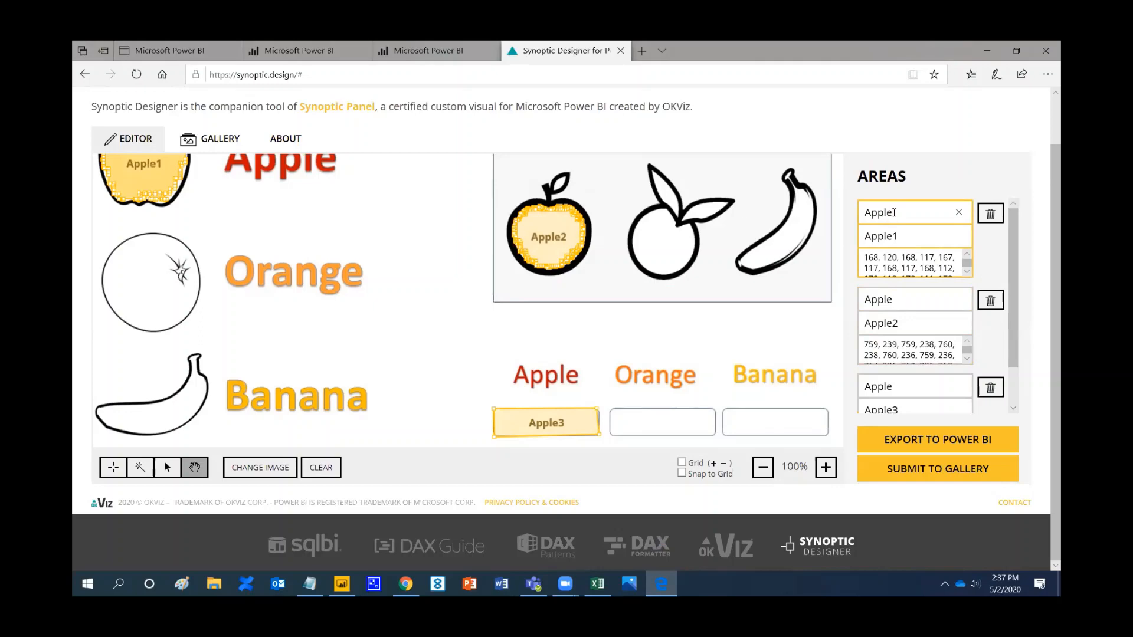
left_click_drag(894, 213, 866, 213)
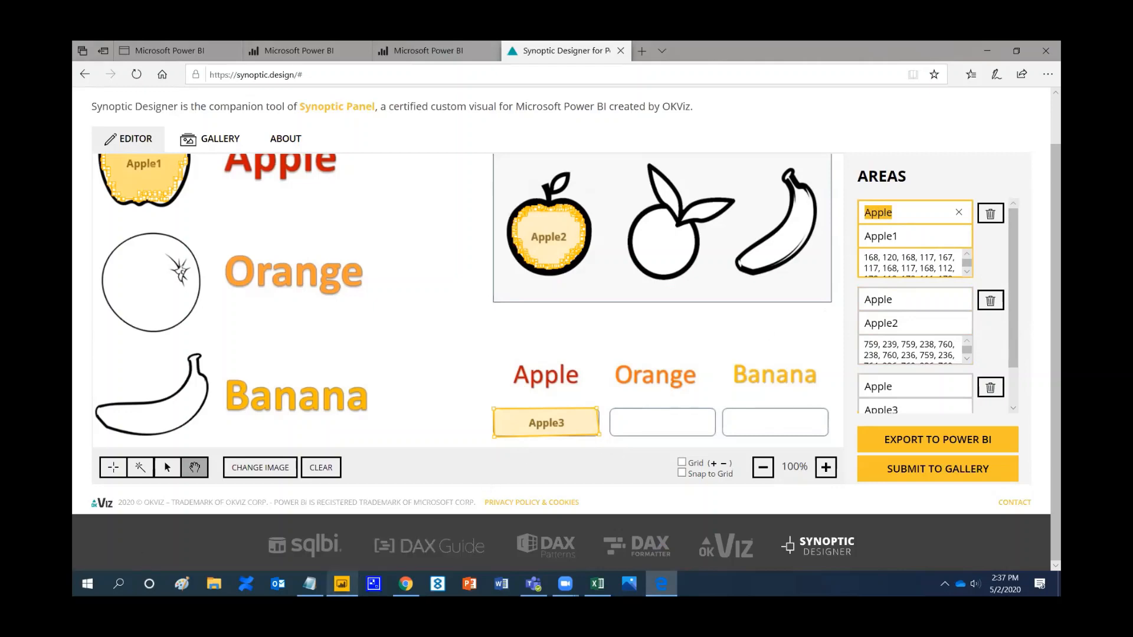
left_click(341, 584)
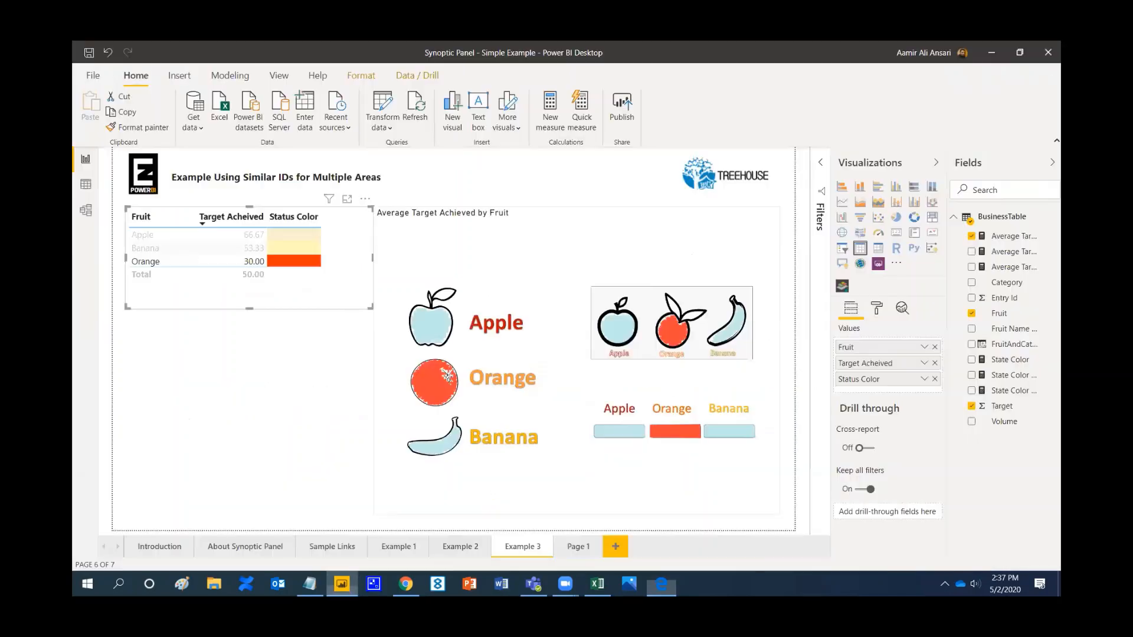
left_click(629, 230)
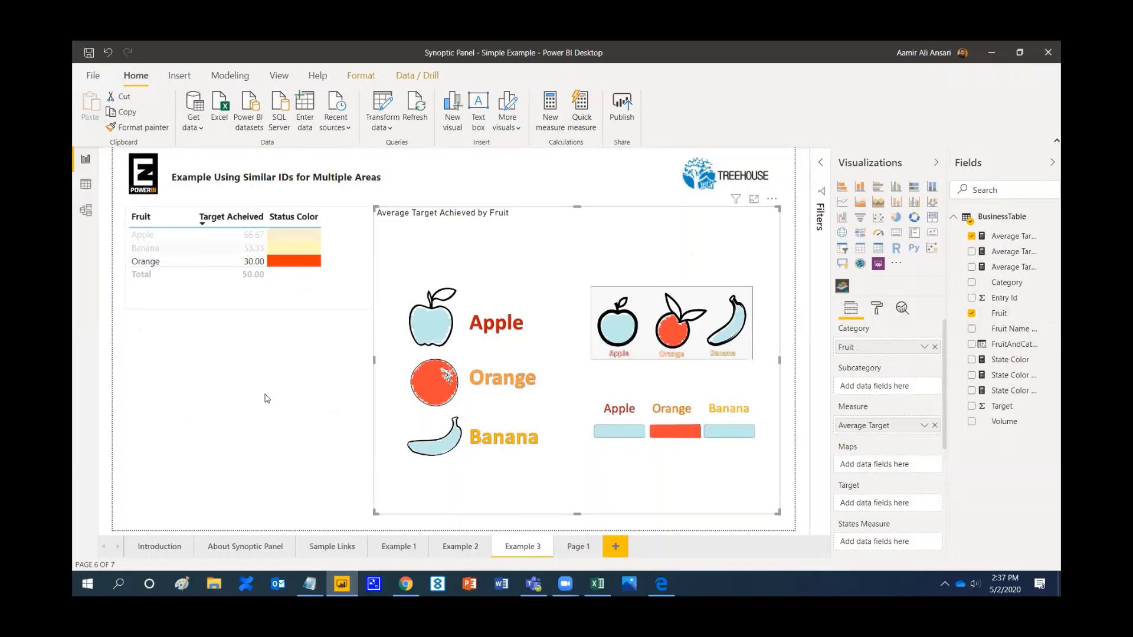
left_click(247, 353)
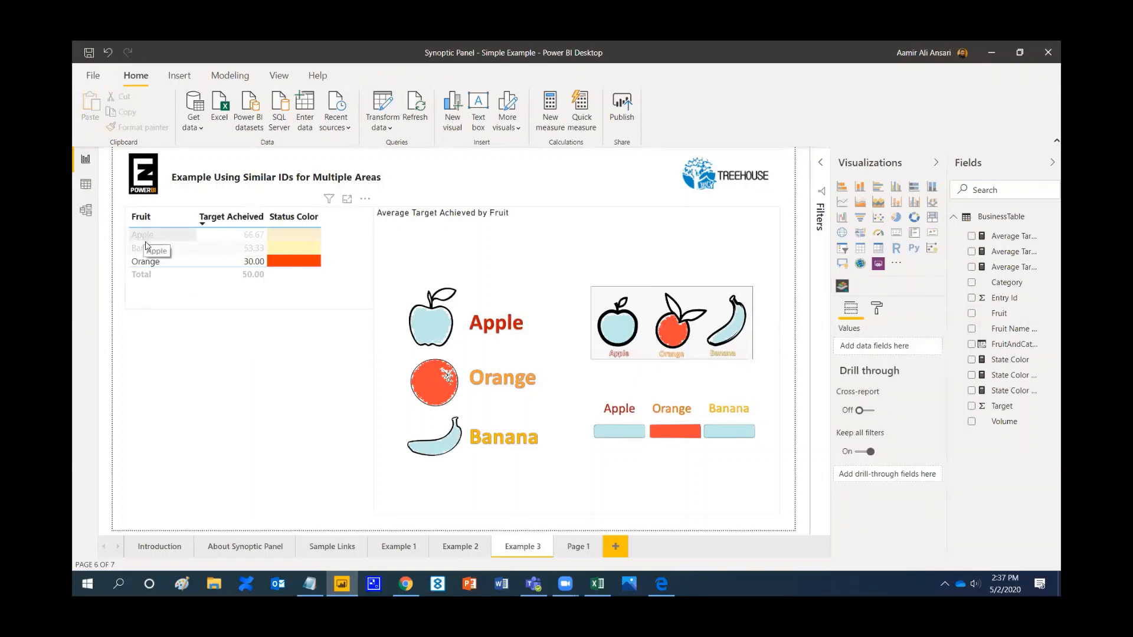
mouse_move(577, 239)
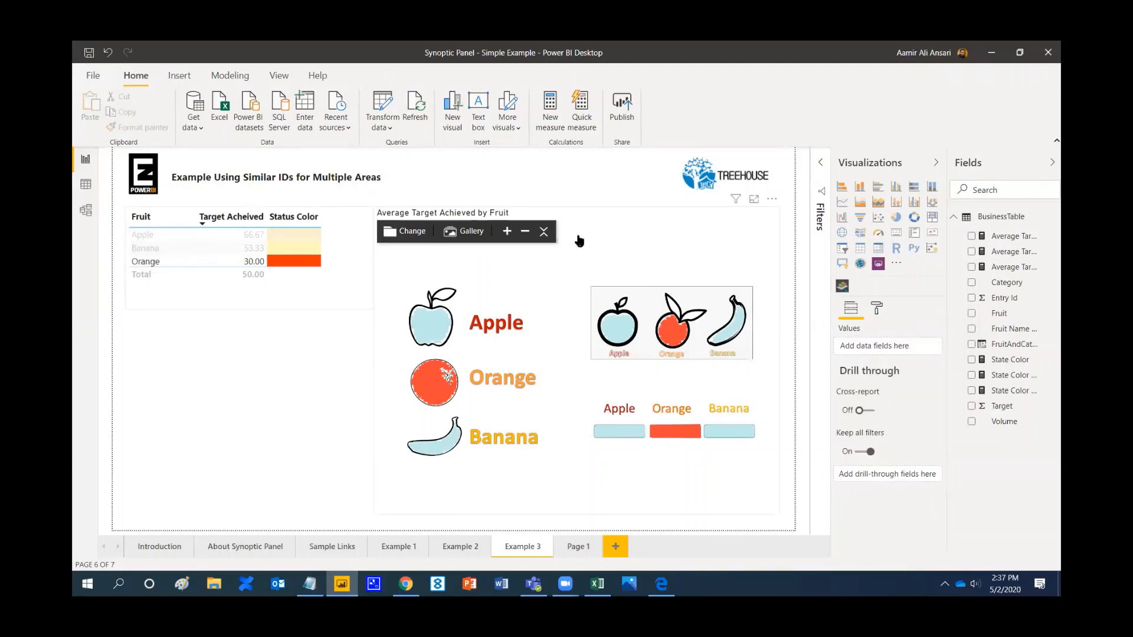
left_click(588, 216)
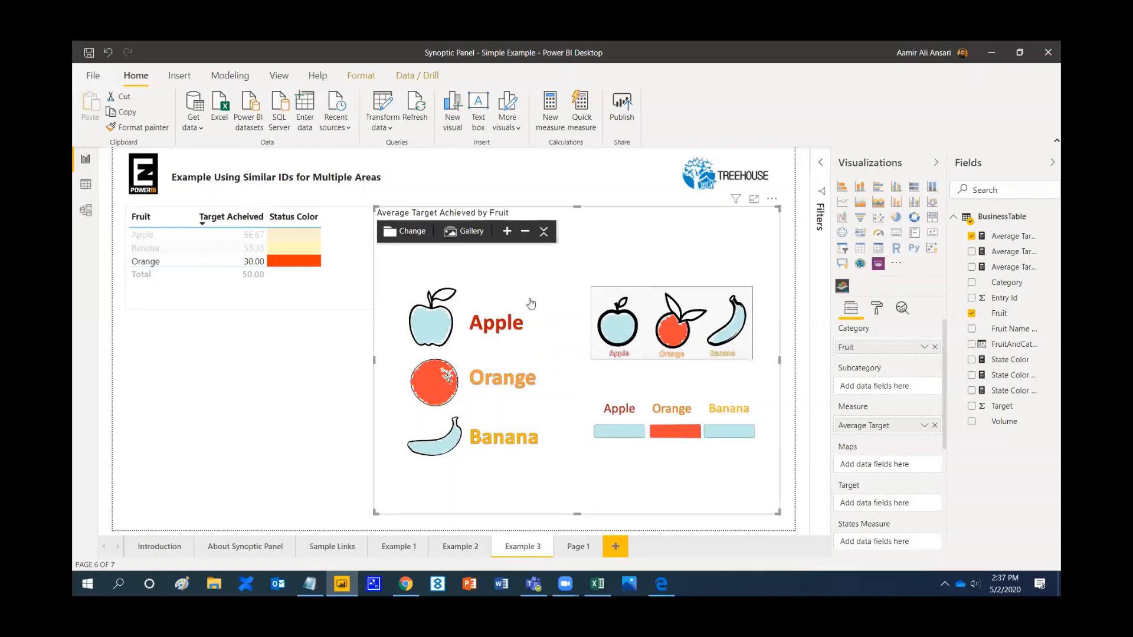
left_click(152, 266)
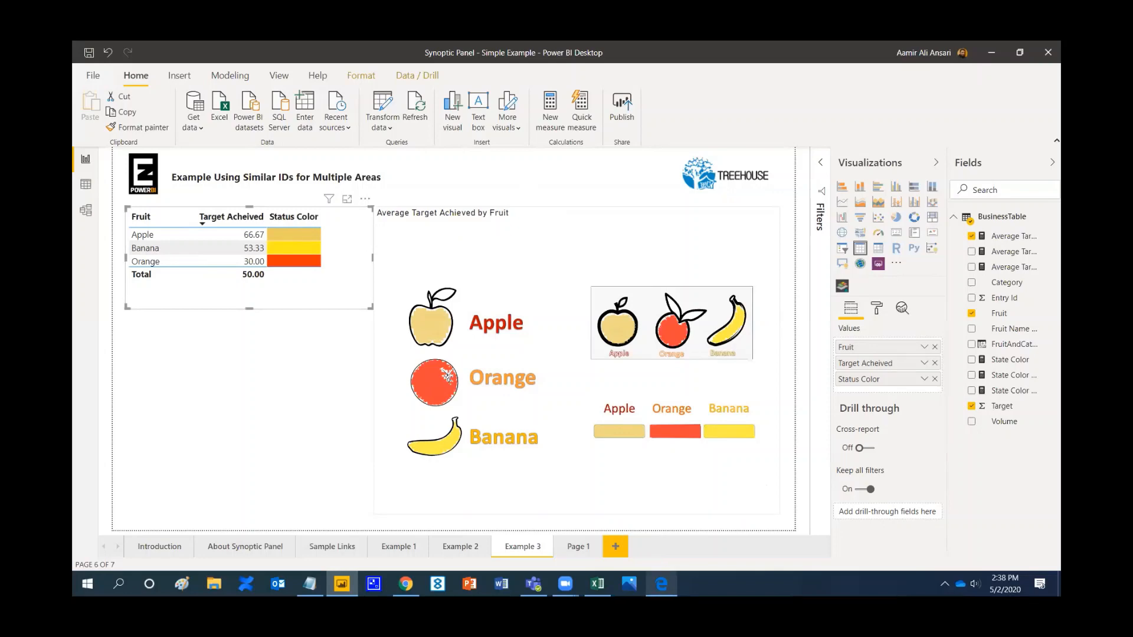
Step: Review the IDs of the three apple areas in Synoptic Designer, and compare them with the Example 3 map in Power BI Desktop
left_click(660, 584)
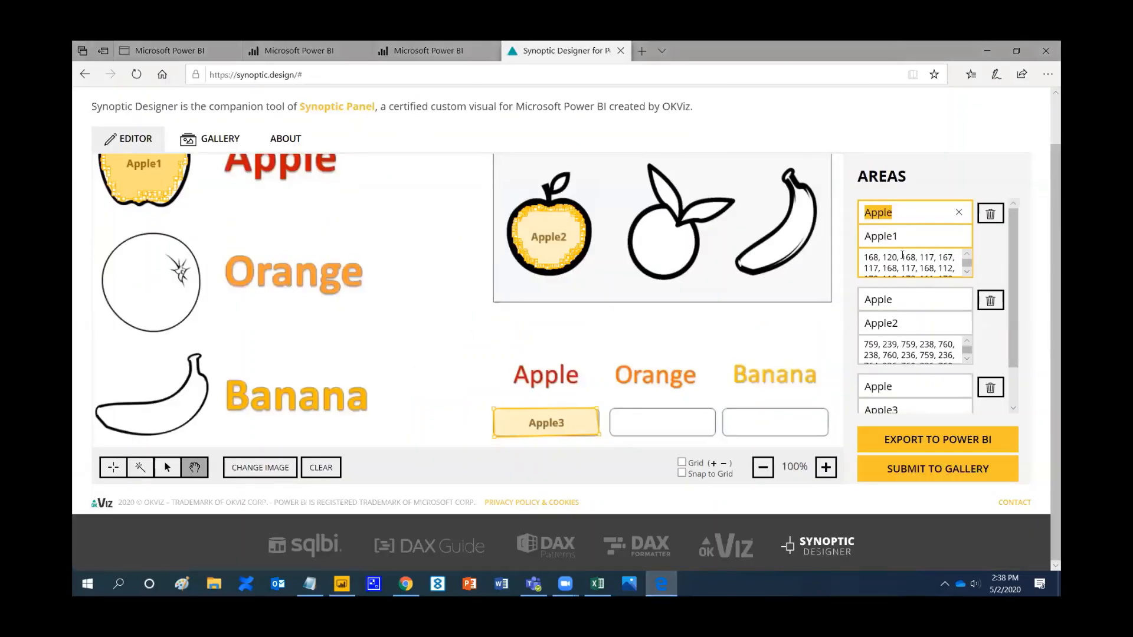
left_click(900, 213)
left_click(903, 299)
left_click(902, 388)
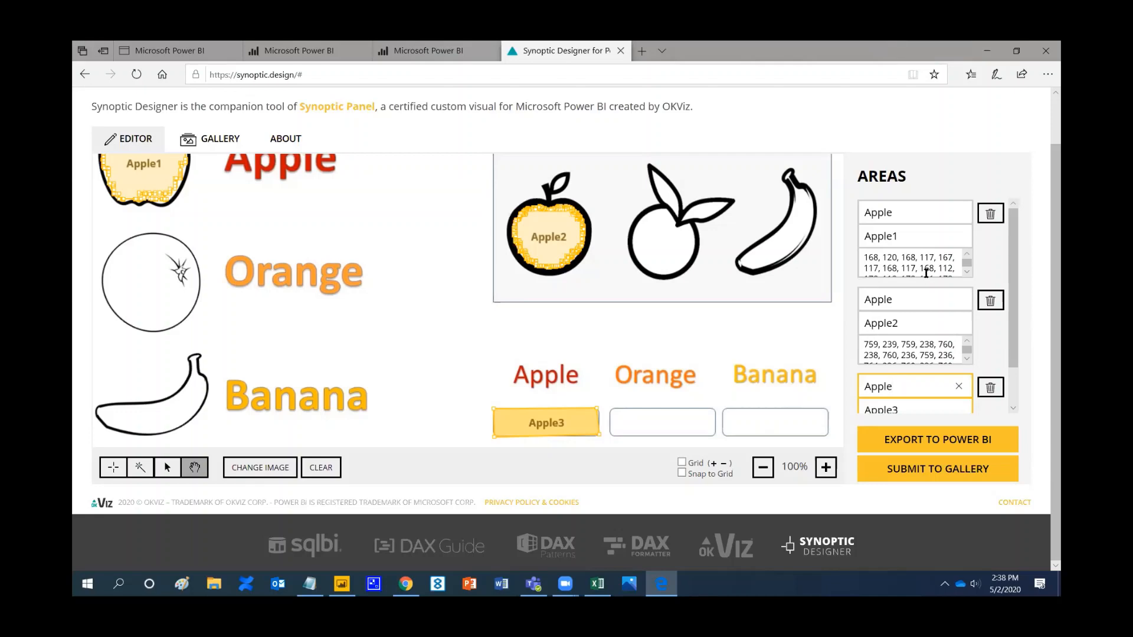
left_click(920, 208)
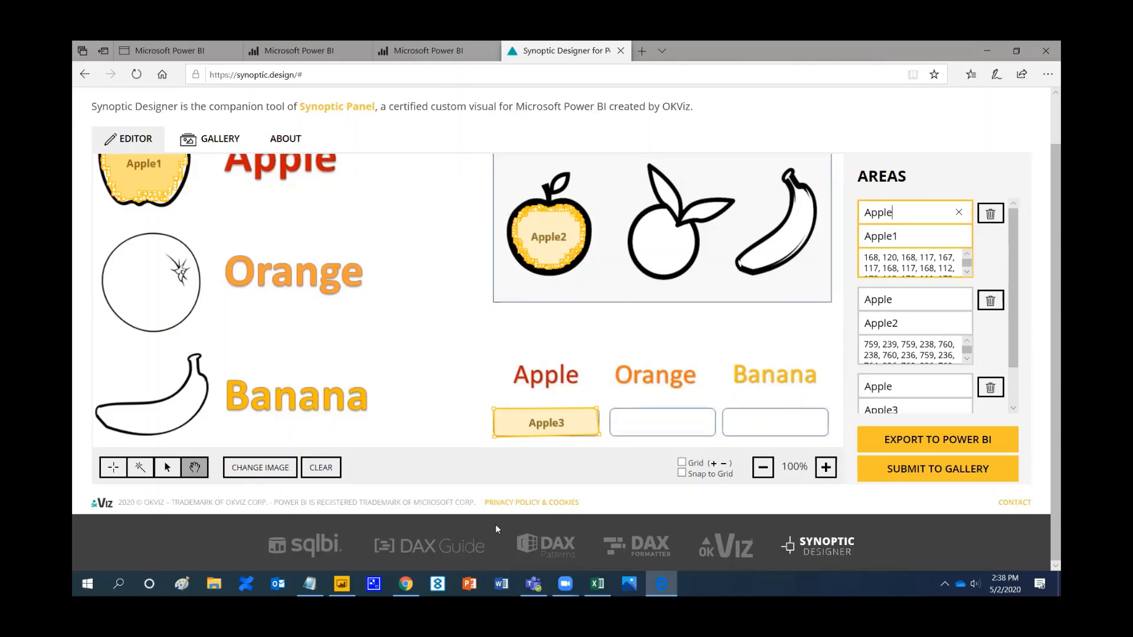
left_click(341, 584)
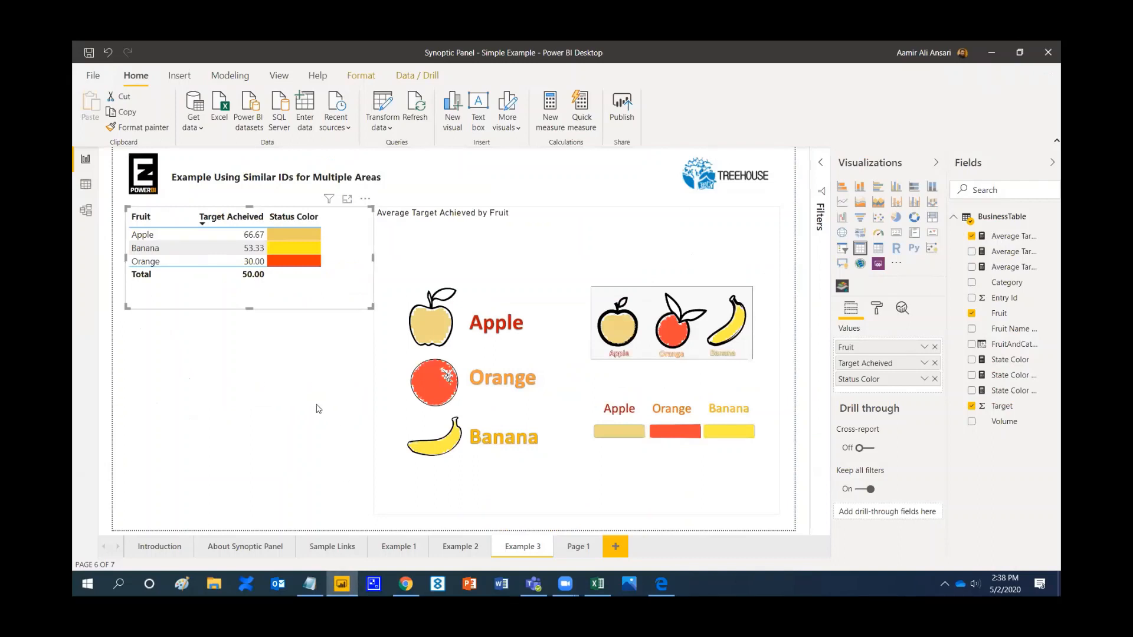
left_click(312, 390)
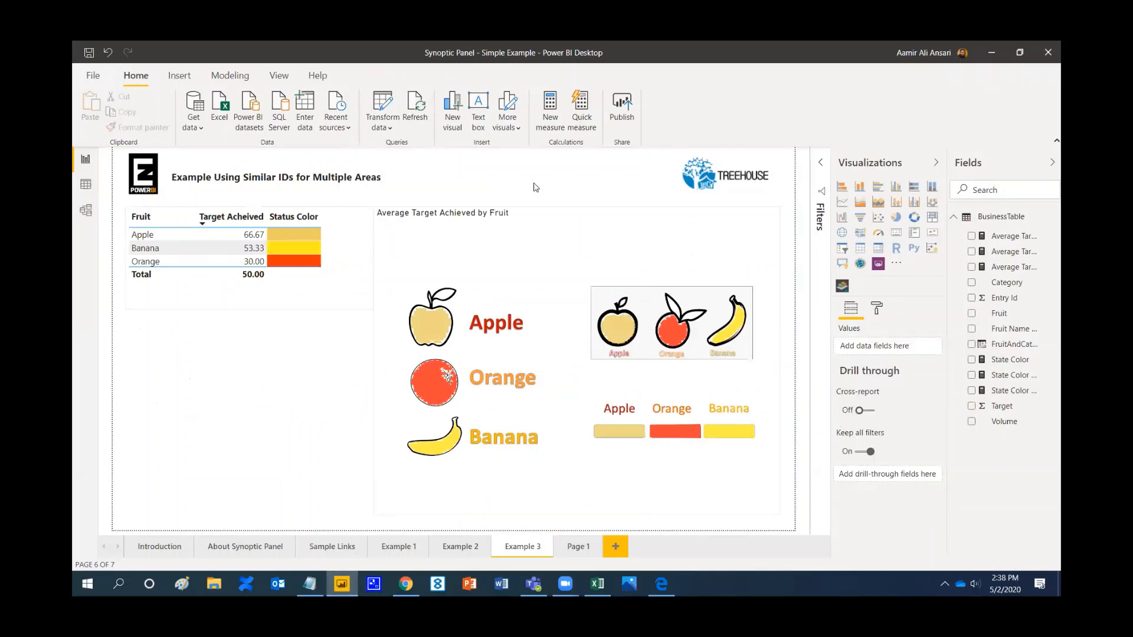
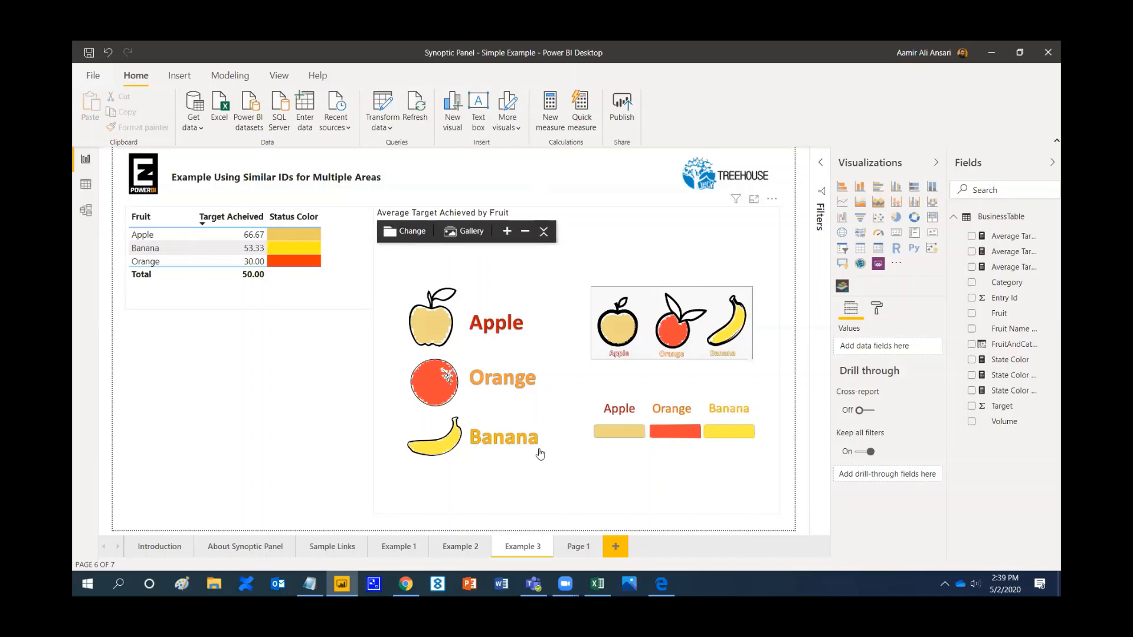
Step: In Synoptic Designer in the browser, browse the gallery's country/territory maps and its general diagrams
left_click(661, 584)
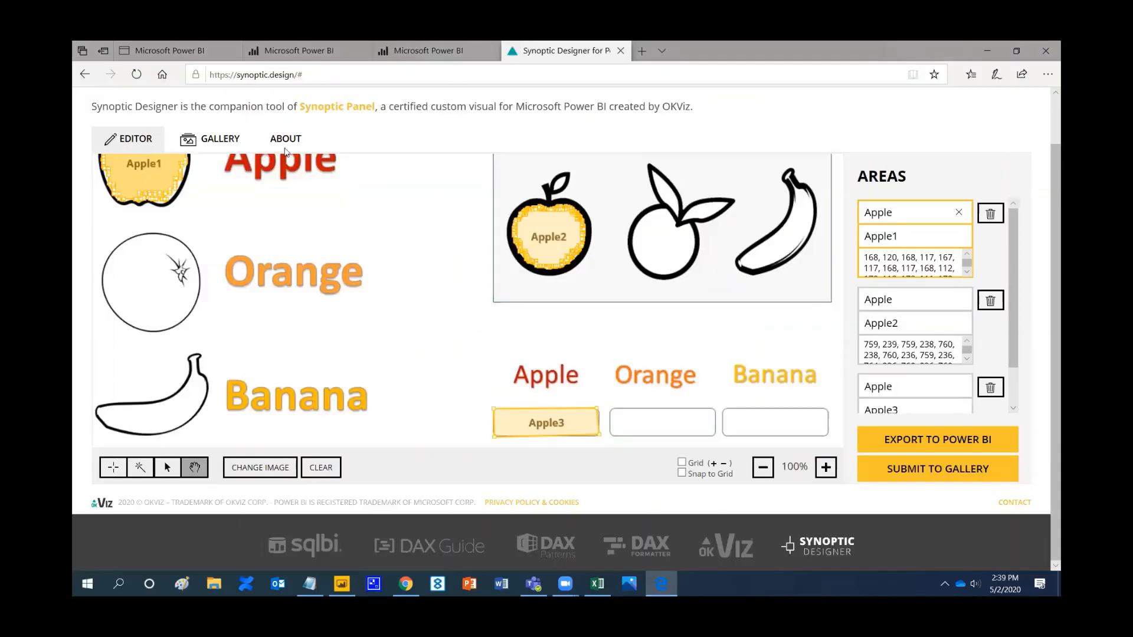
left_click(214, 139)
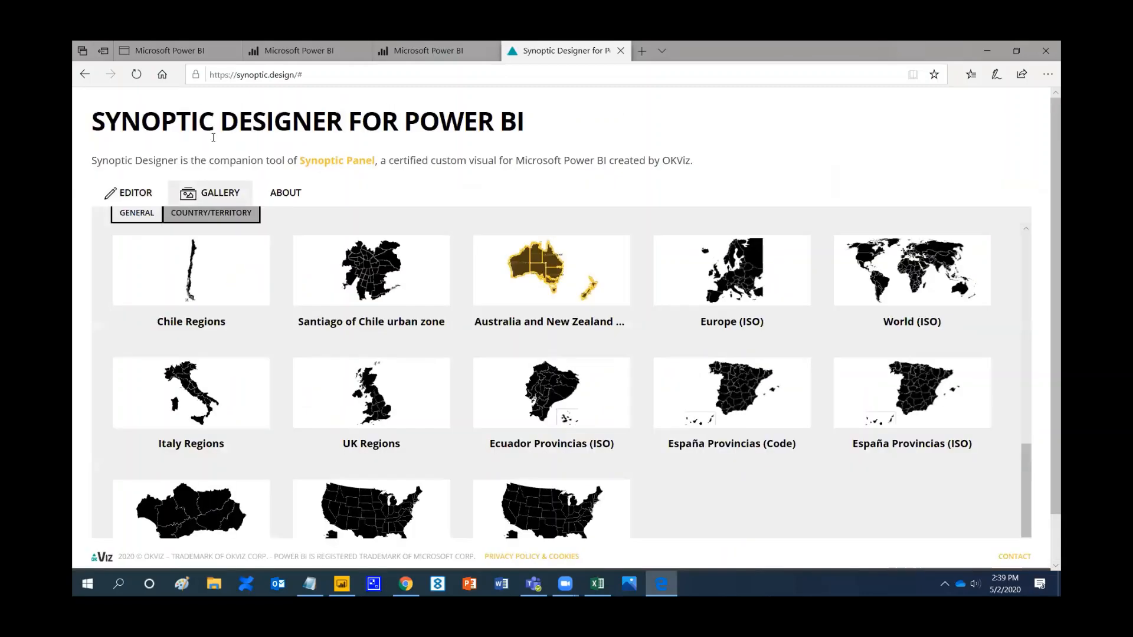
left_click_drag(1027, 486, 1051, 312)
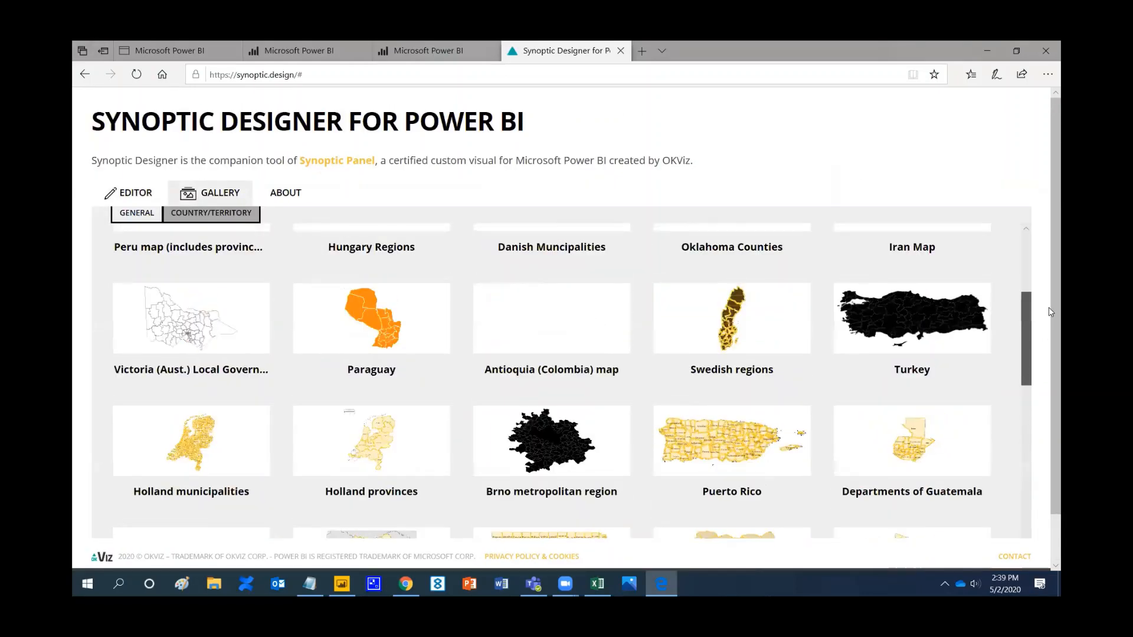
scroll(1025, 306, "up", 1)
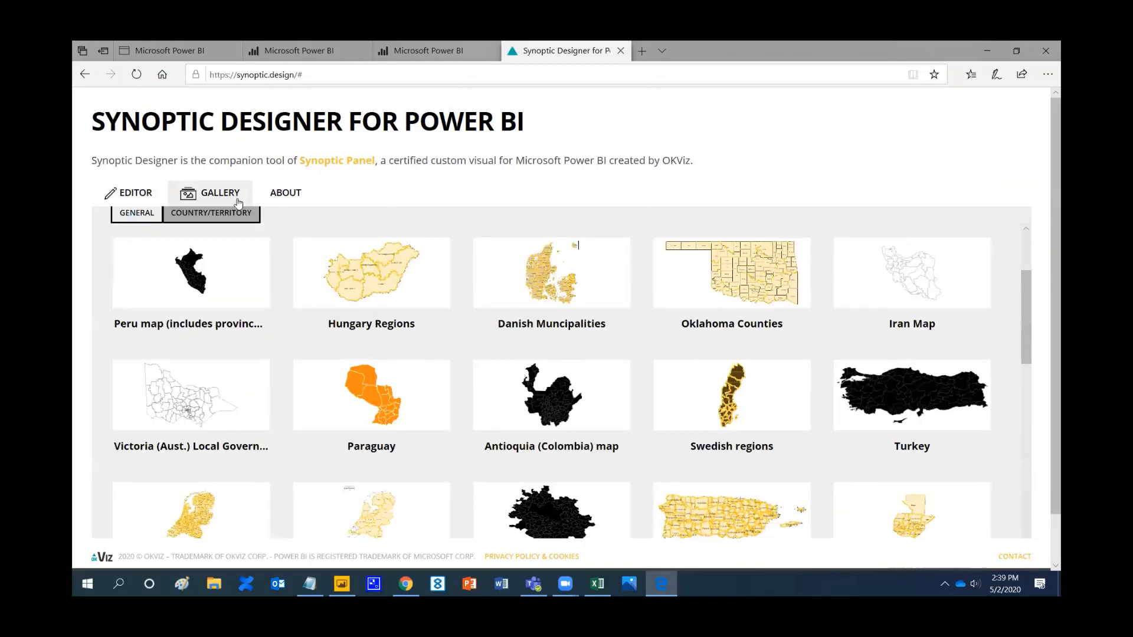
left_click(129, 215)
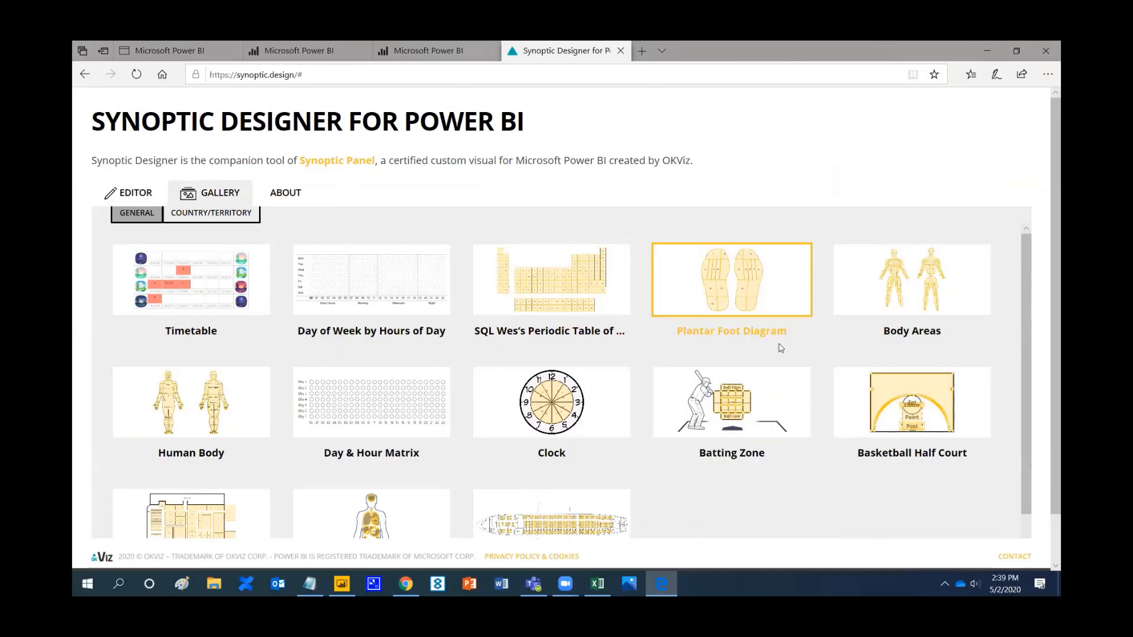
scroll(1011, 299, "down", 1)
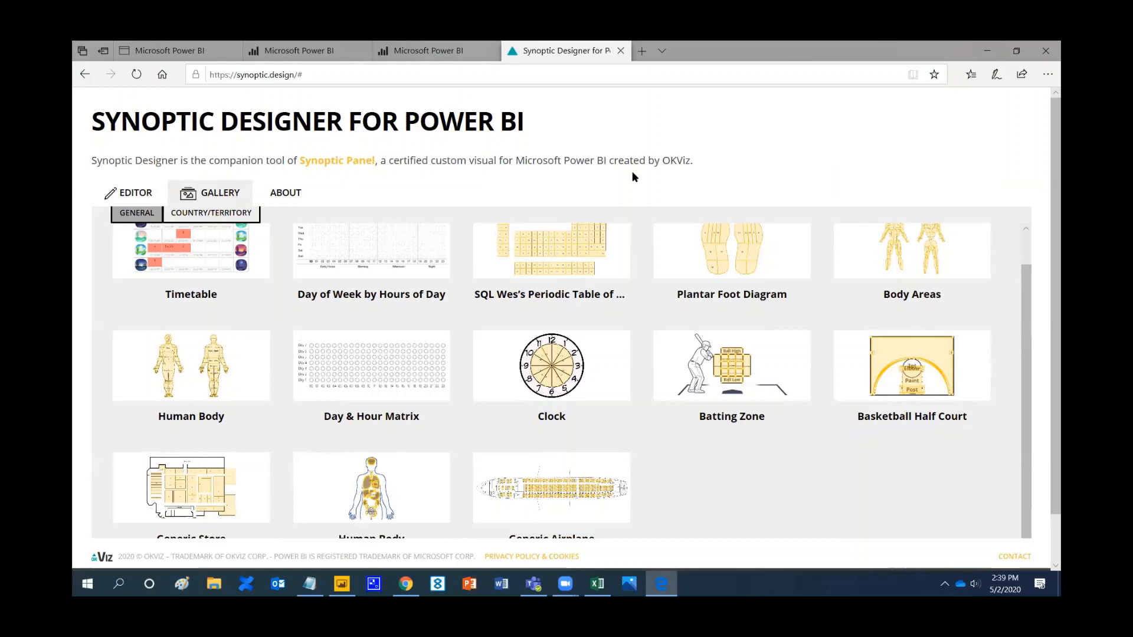
Step: Remove the current image and areas from the Synoptic Designer editor, and load Combined Image - Fruit Shop.jpg
left_click(135, 197)
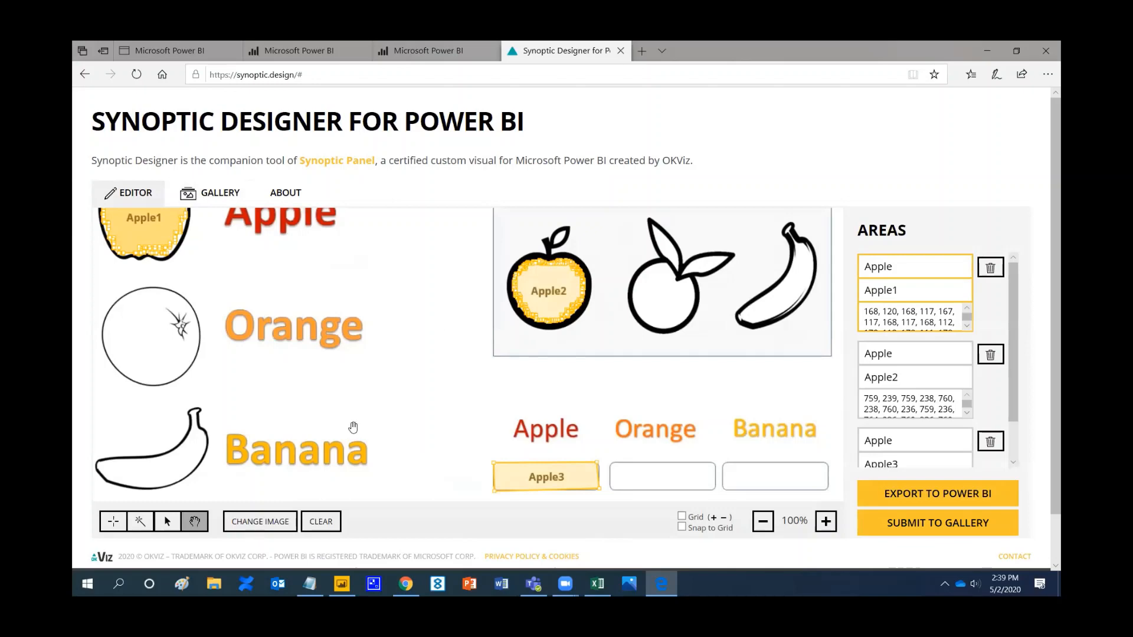
left_click(319, 523)
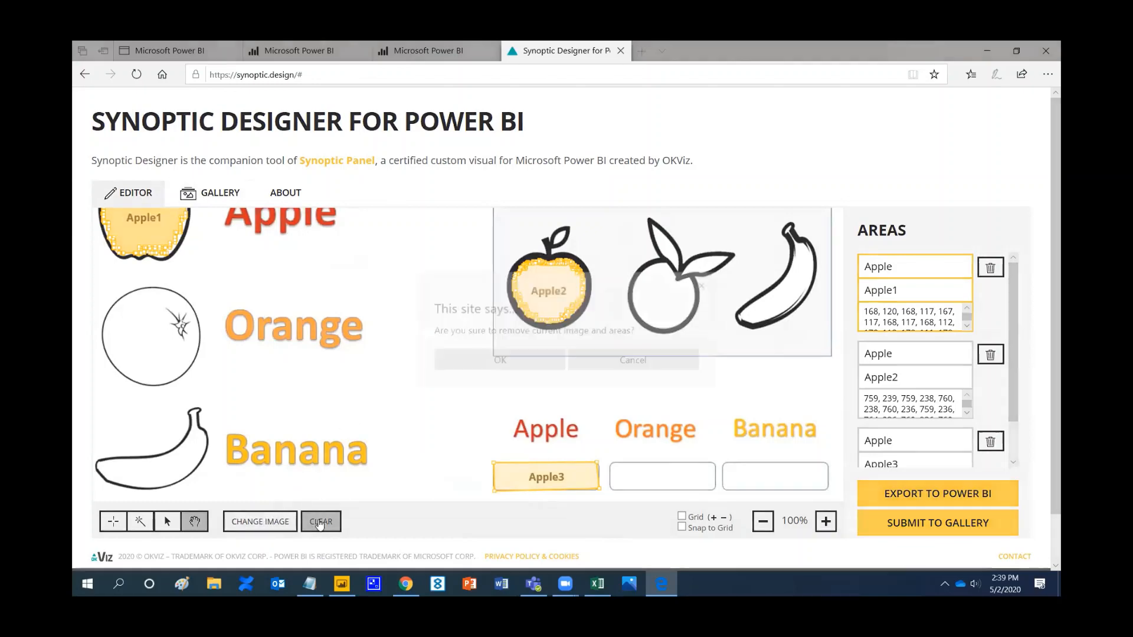
left_click(493, 370)
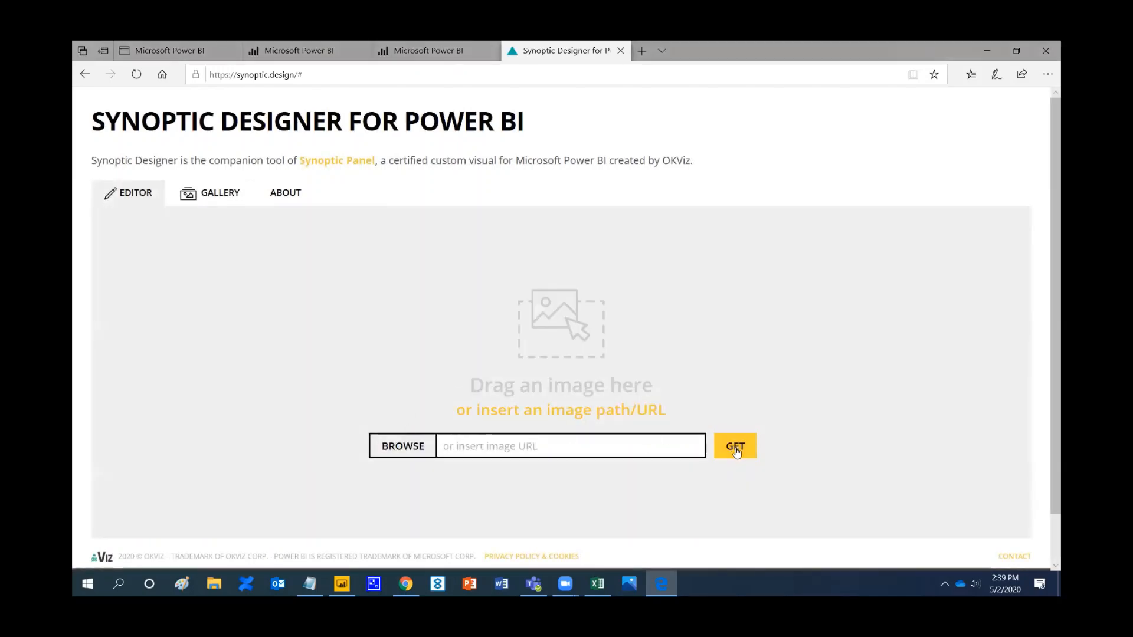
left_click(416, 446)
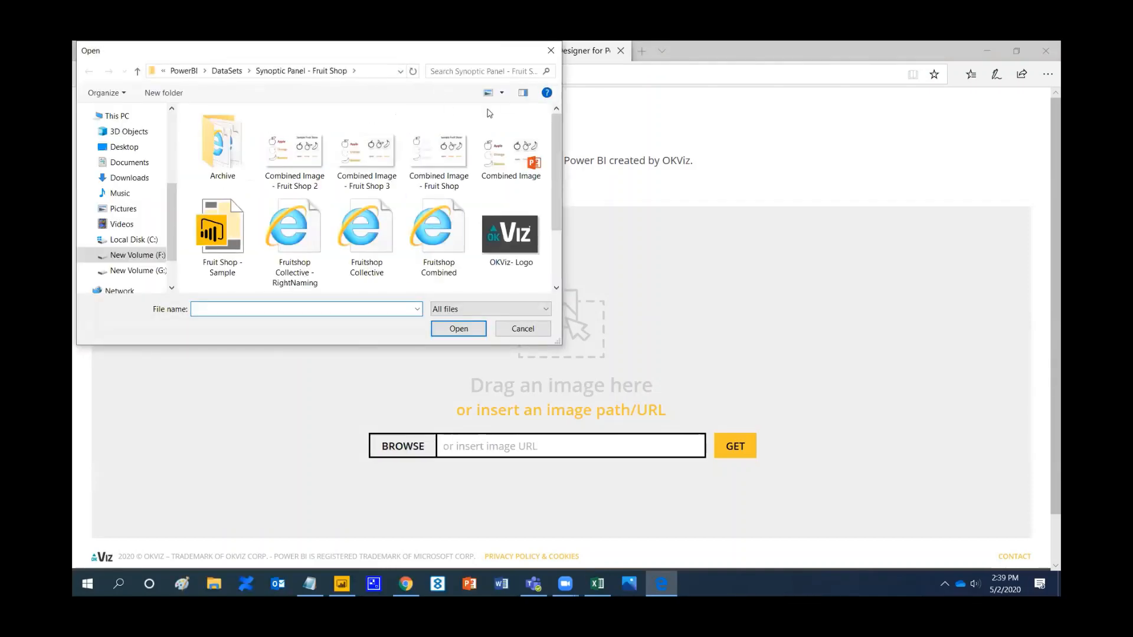
left_click(431, 153)
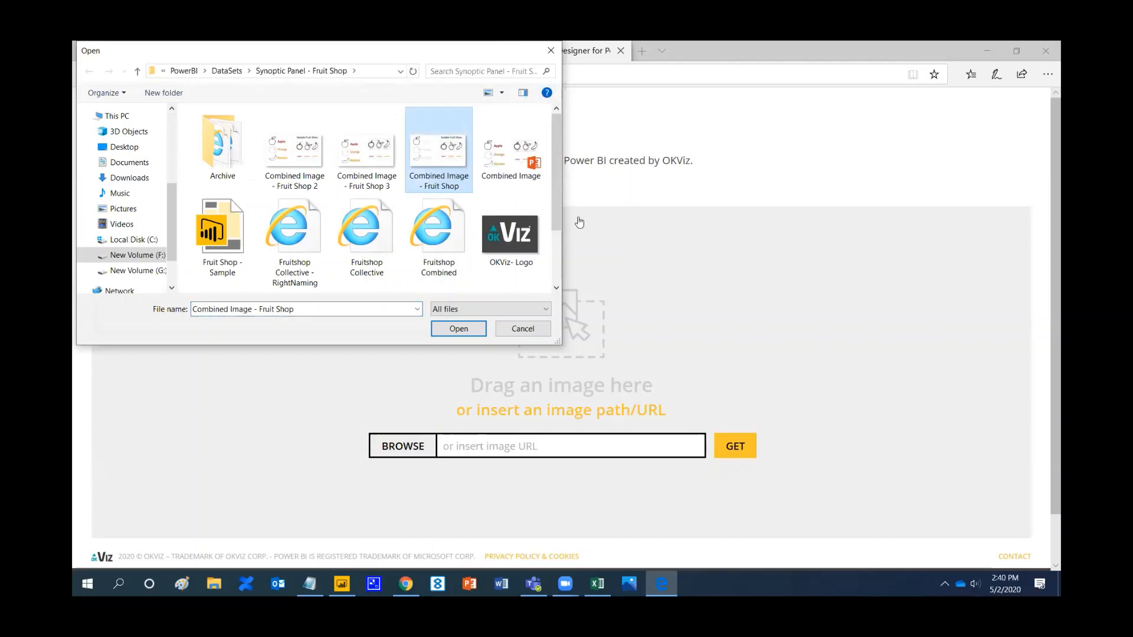
left_click(447, 328)
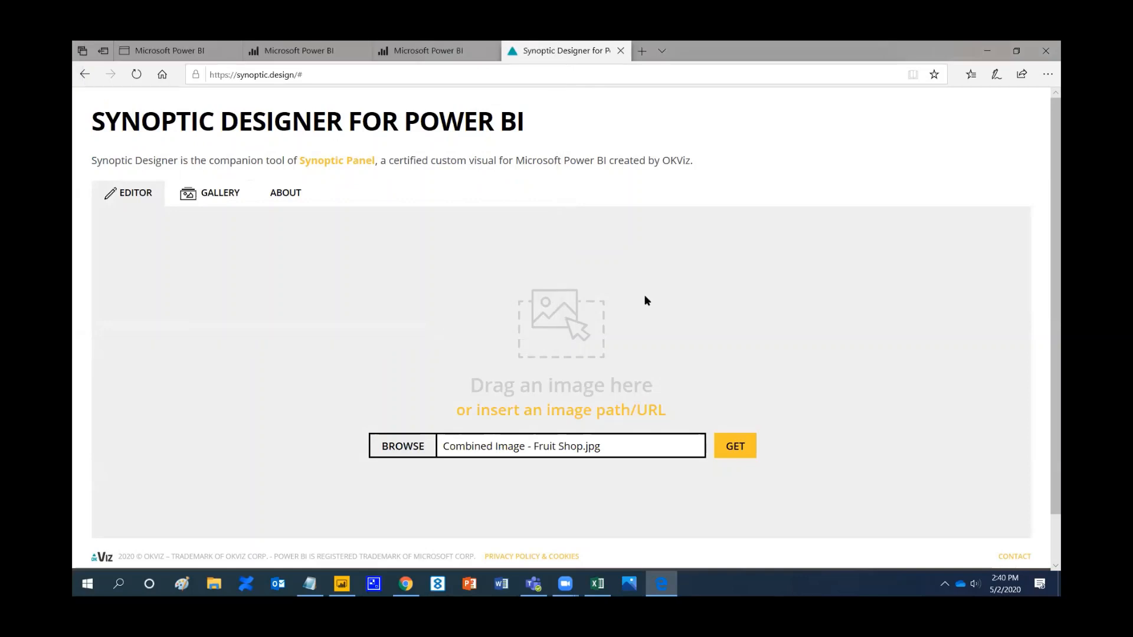
left_click(736, 455)
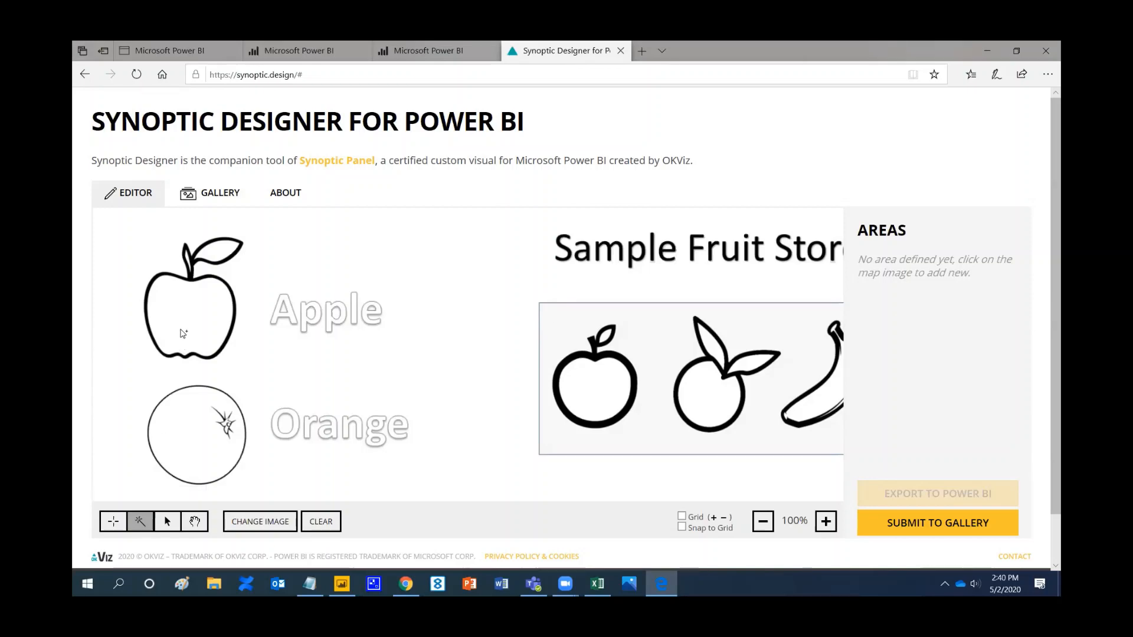
Step: Mark the large apple and the fruit store apple as areas, and draw a rectangular area over the box beneath the red Apple label
left_click(190, 313)
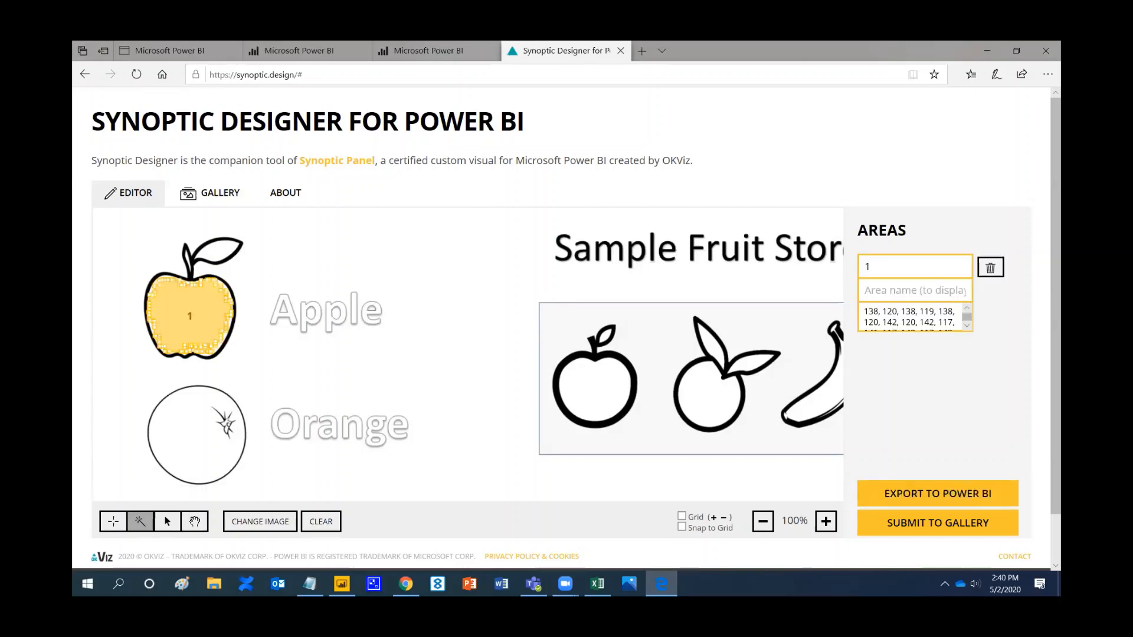
left_click(603, 406)
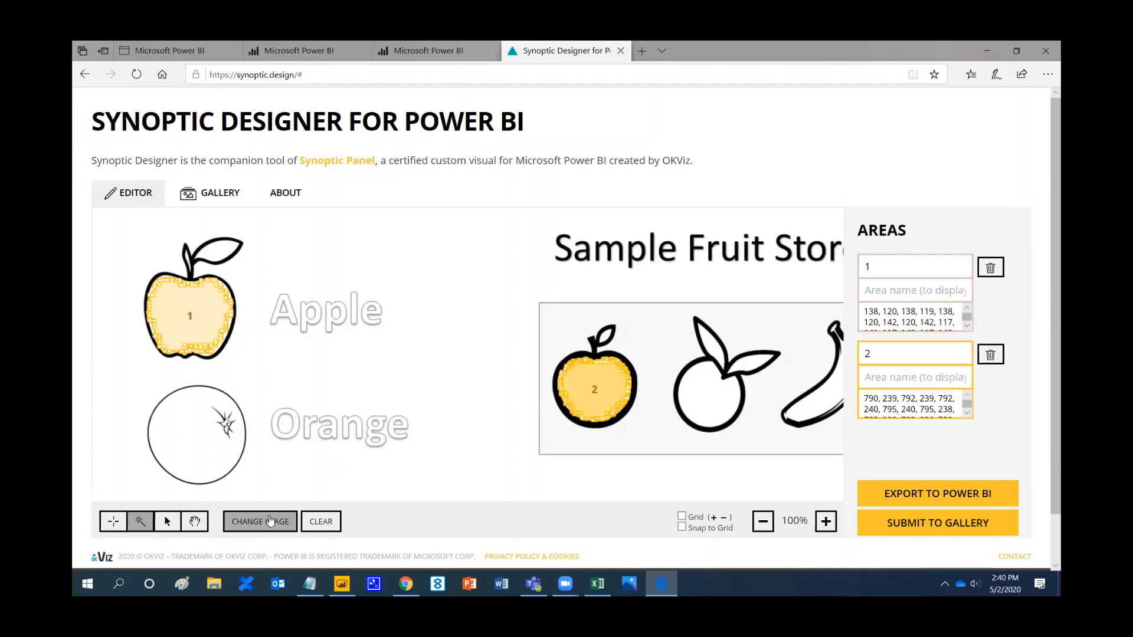
left_click(193, 523)
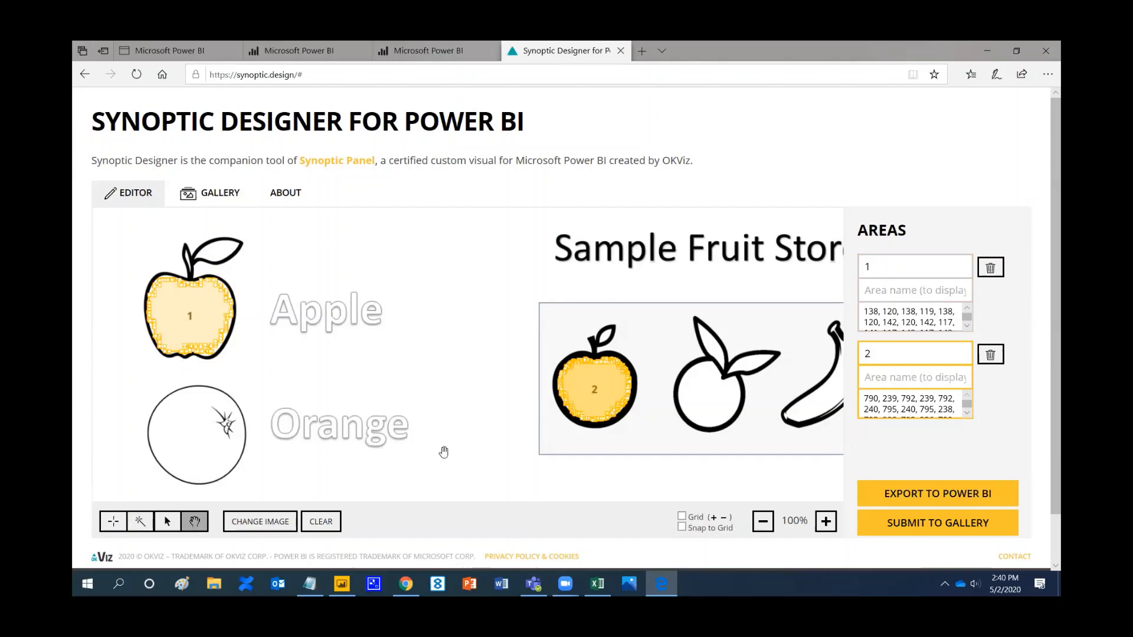
left_click_drag(443, 451, 436, 293)
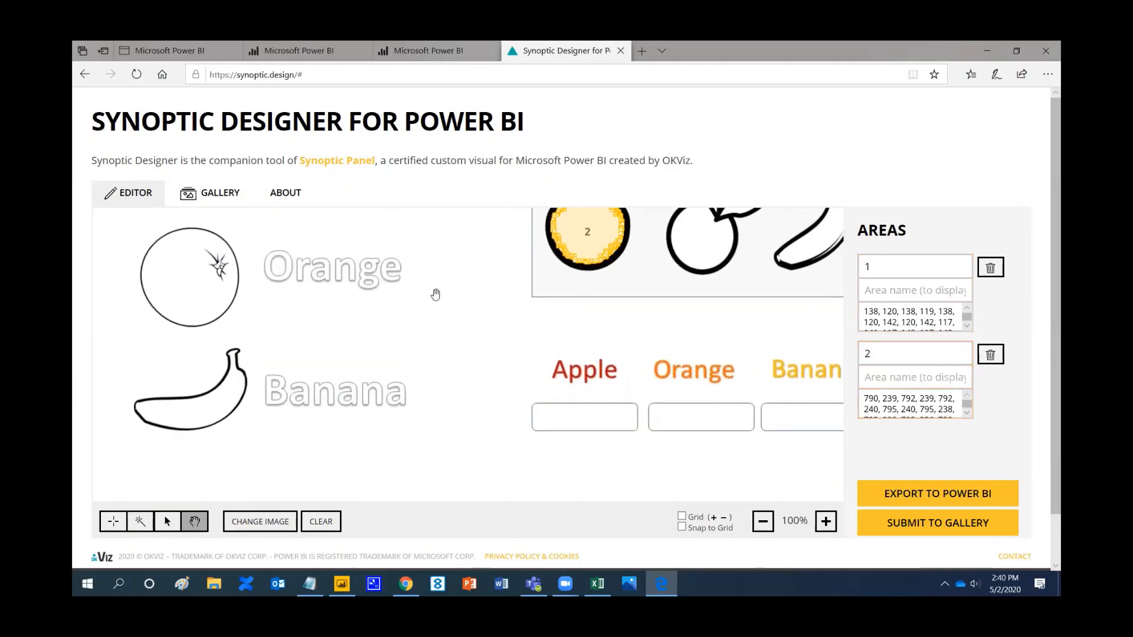
left_click(112, 523)
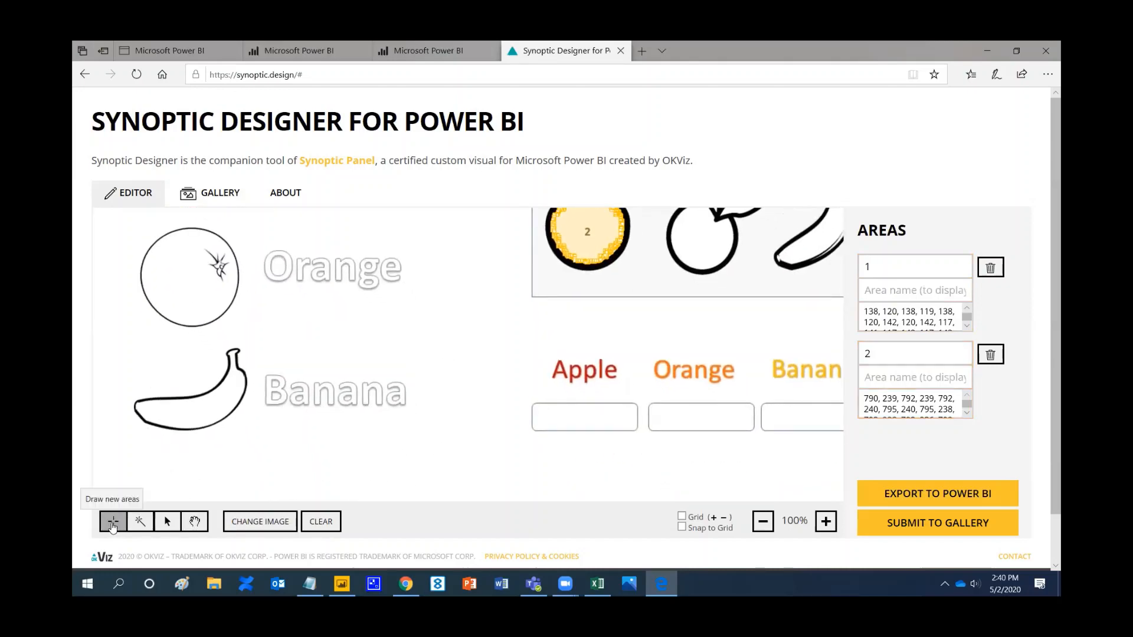
left_click(532, 403)
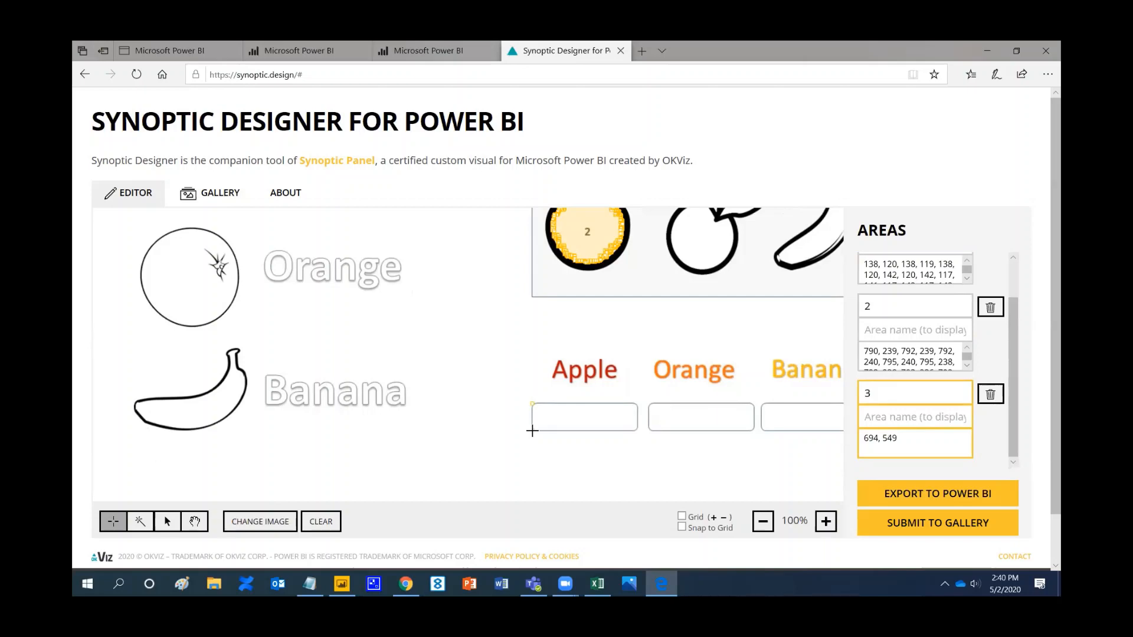
left_click(532, 430)
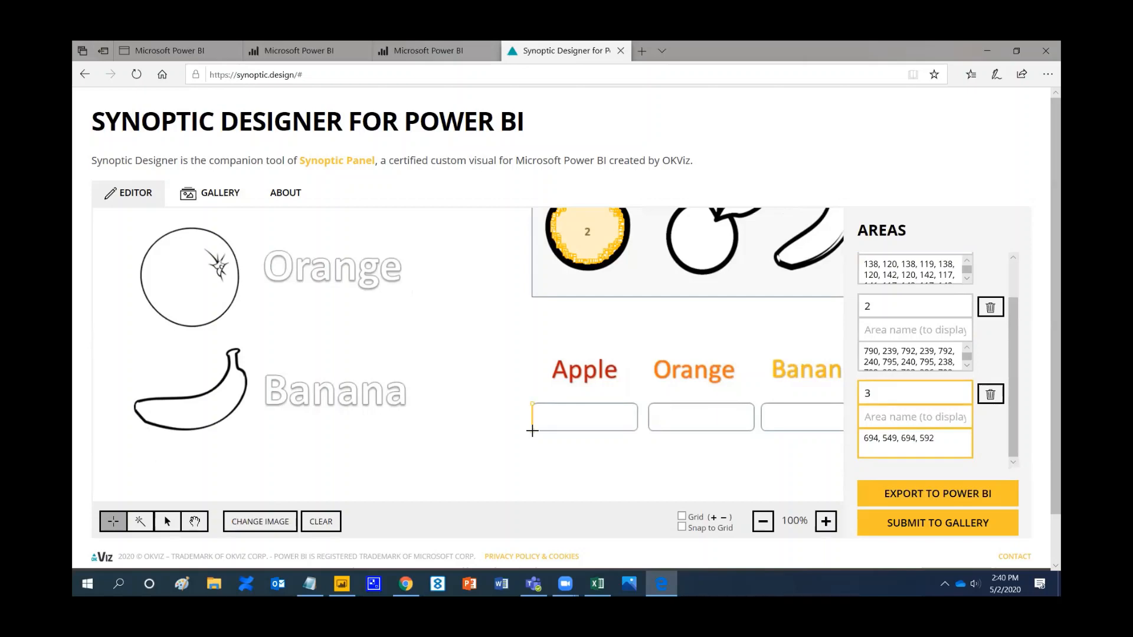
left_click(636, 431)
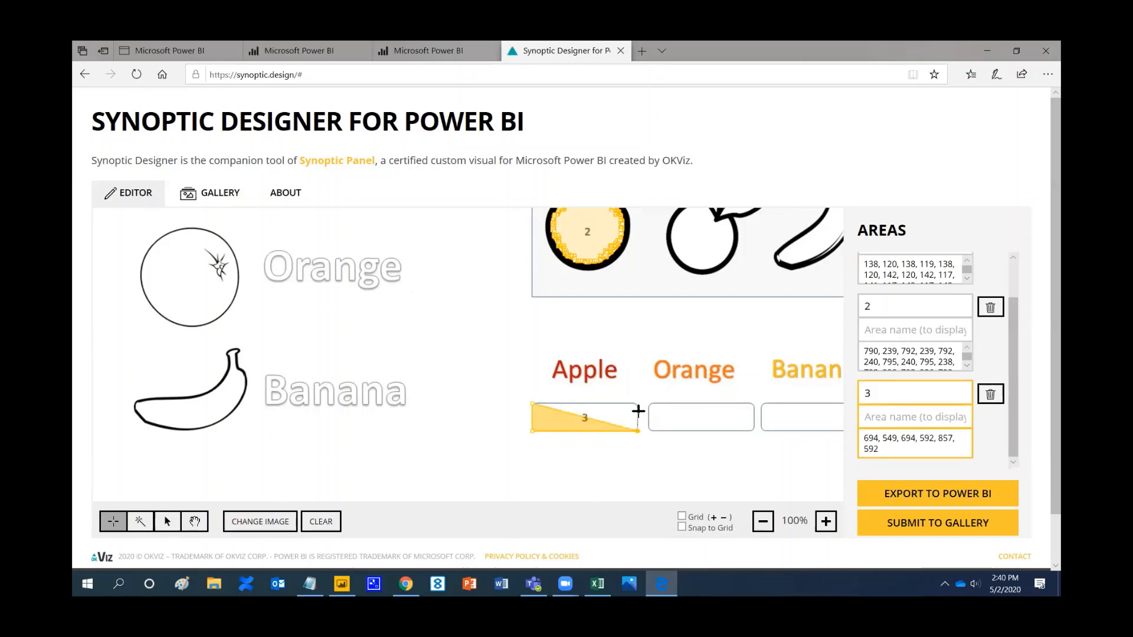
left_click(635, 403)
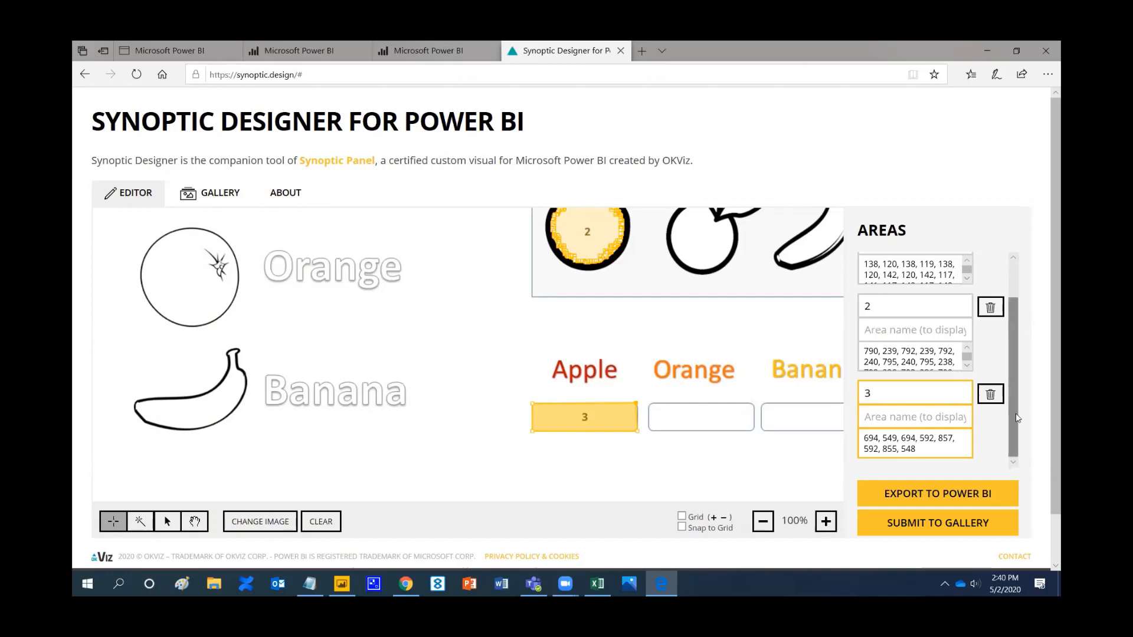
Step: Set the ID of the large apple's area to AppleCrop
scroll(1027, 351, "up", 2)
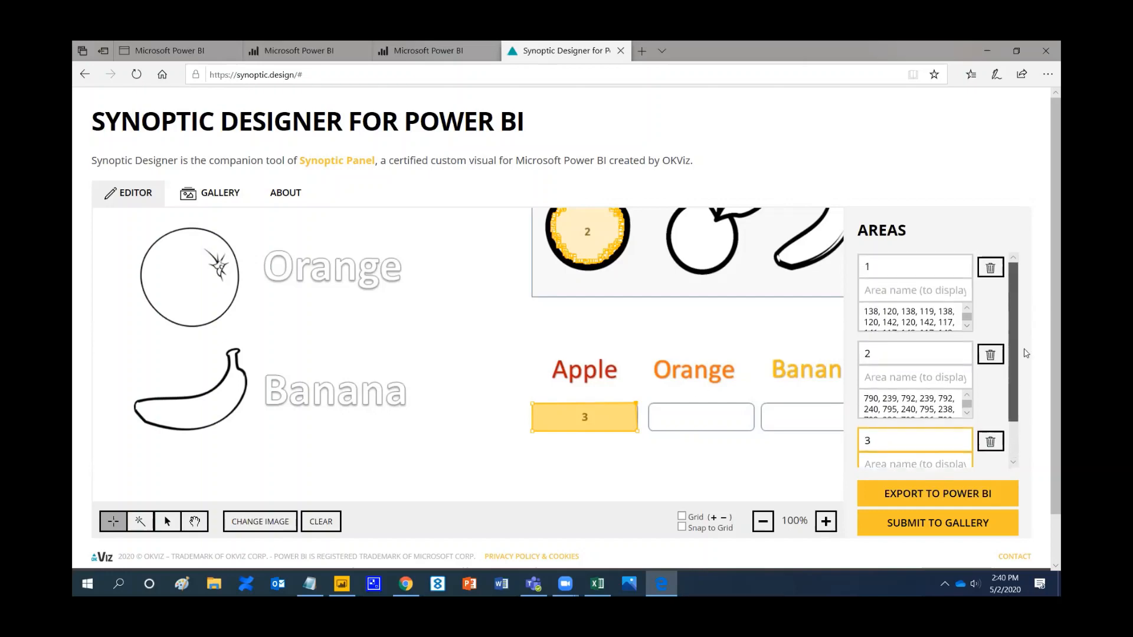
left_click(897, 270)
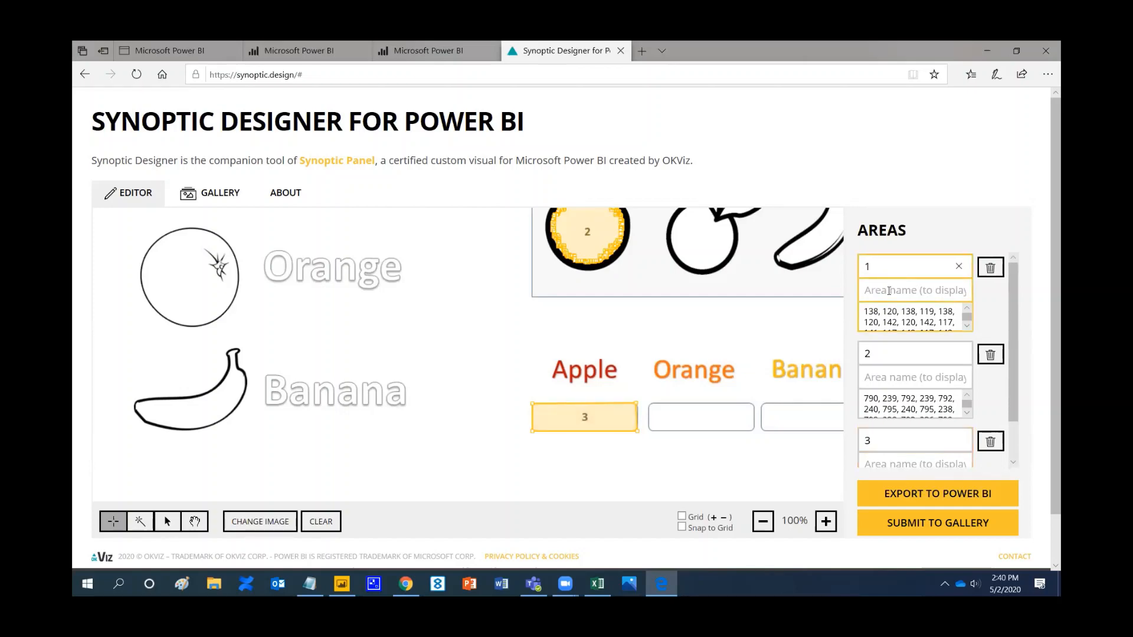
key("BackSpace")
type("Apple")
type("1")
key("BackSpace")
type("Crop")
Step: Set the store apple area's ID to AppleExport and the rectangular box area's ID to AppleRetail
left_click(901, 355)
key("BackSpace")
type("App")
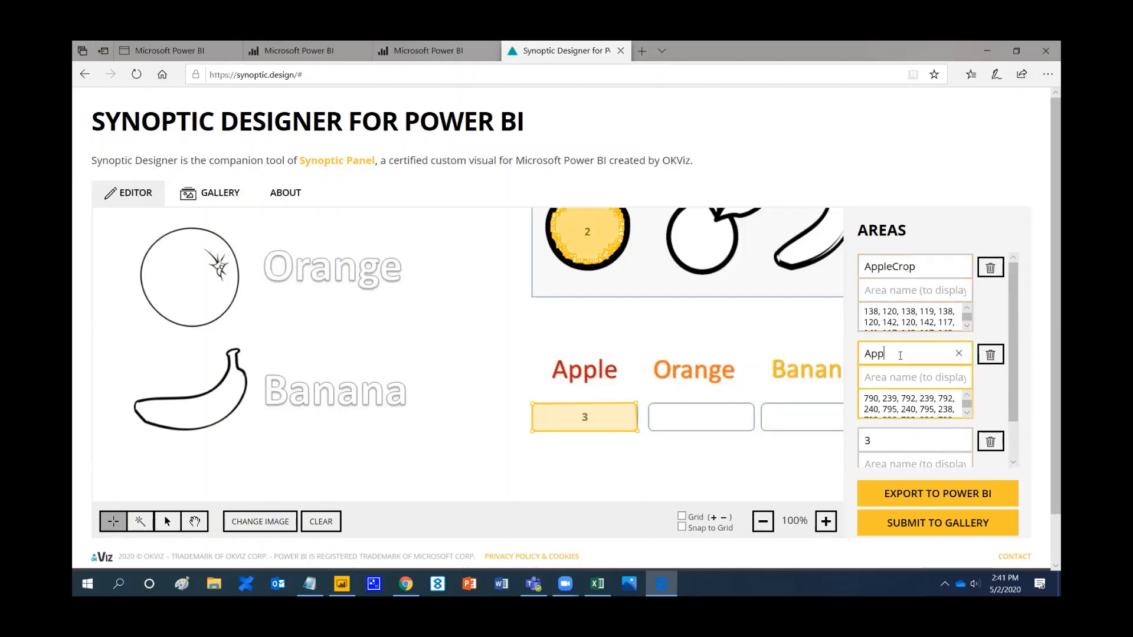
type("leExport")
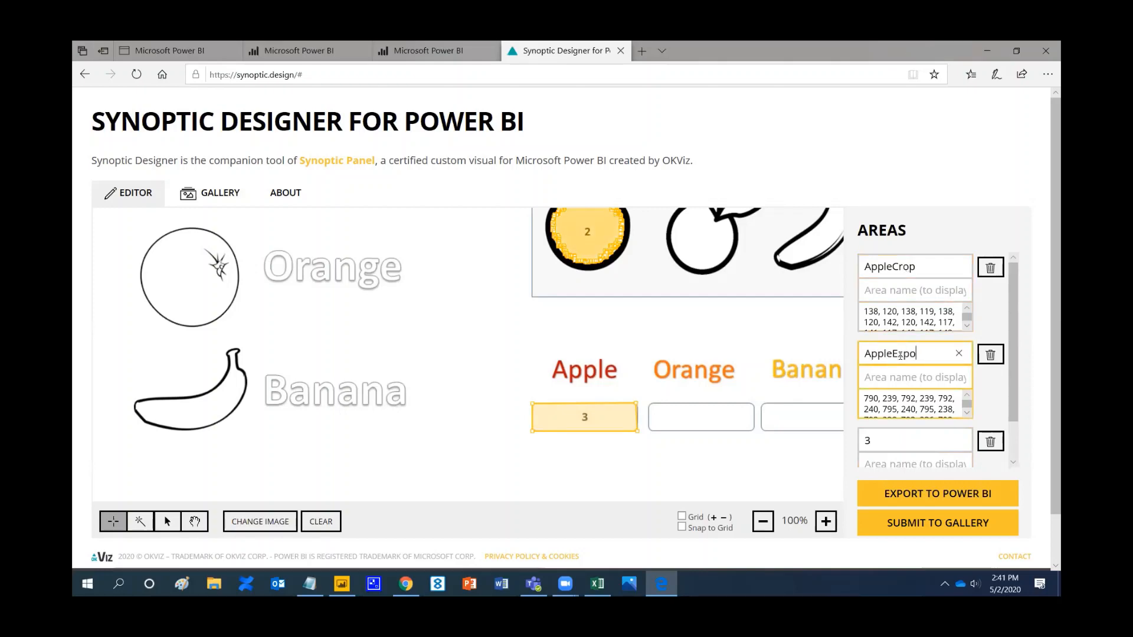
left_click(886, 442)
key("BackSpace")
type("Apple")
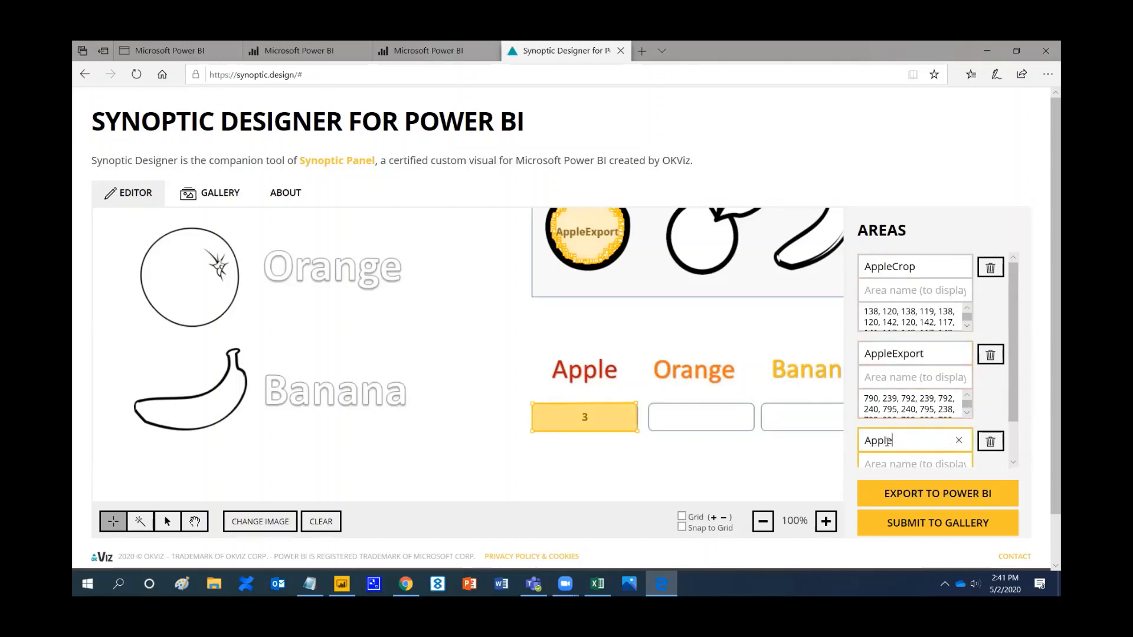
type("Retail")
Step: Remove the Crop, Export and Retail suffixes so that all three areas share the ID Apple
left_click(897, 353)
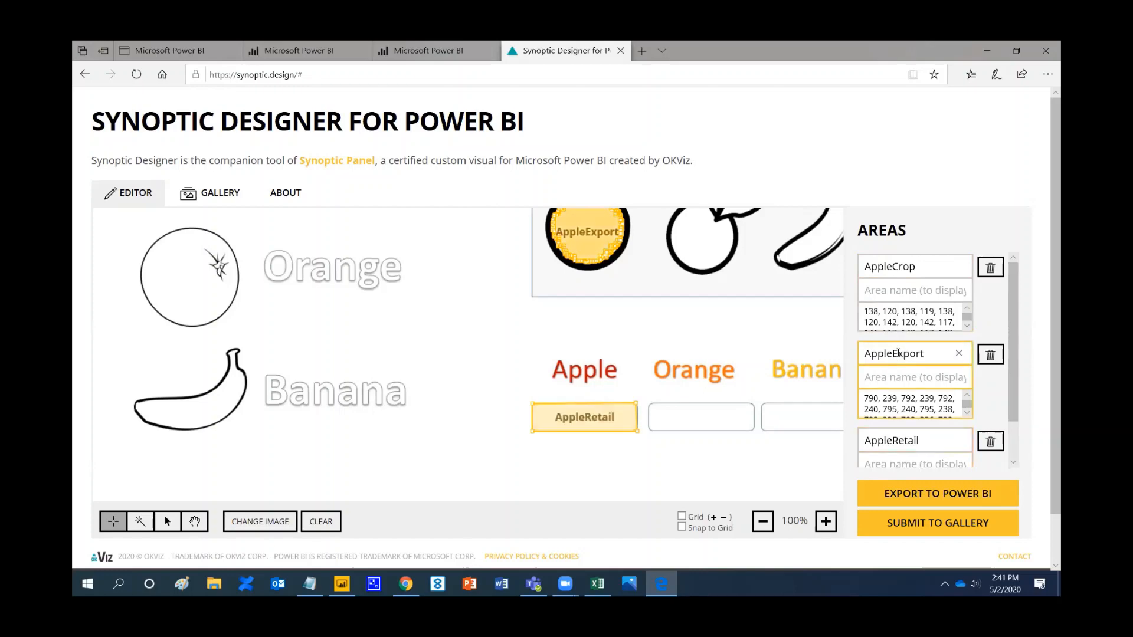
left_click(928, 268)
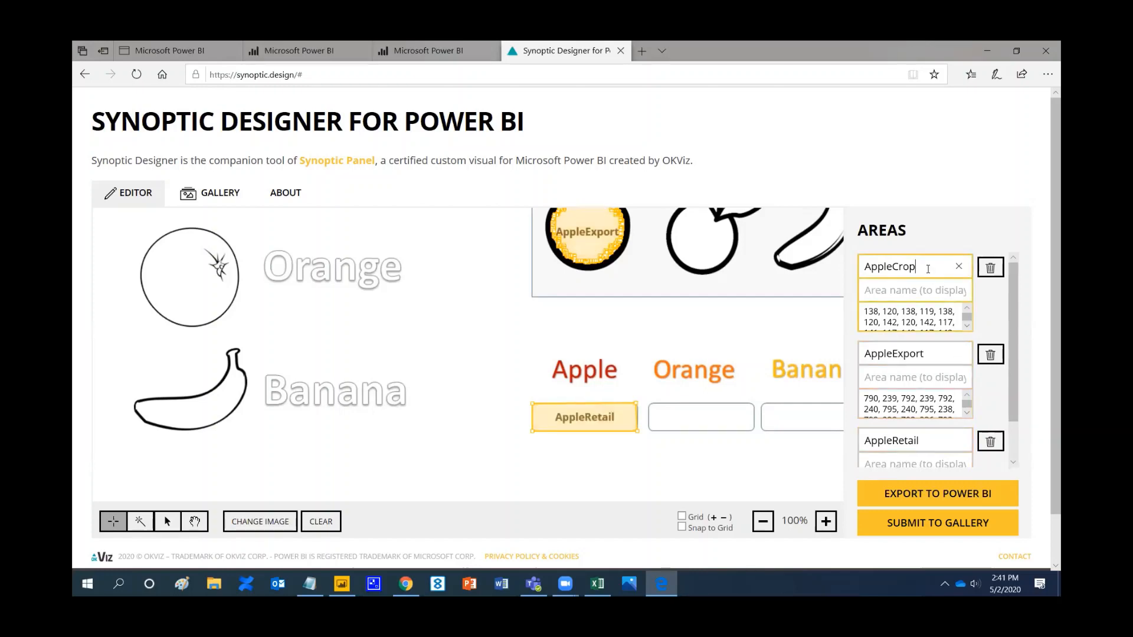
key("BackSpace")
key("BackSpace")
key("BackSpace")
key("BackSpace")
left_click(932, 353)
key("BackSpace")
key("BackSpace")
key("BackSpace")
key("BackSpace")
key("BackSpace")
key("BackSpace")
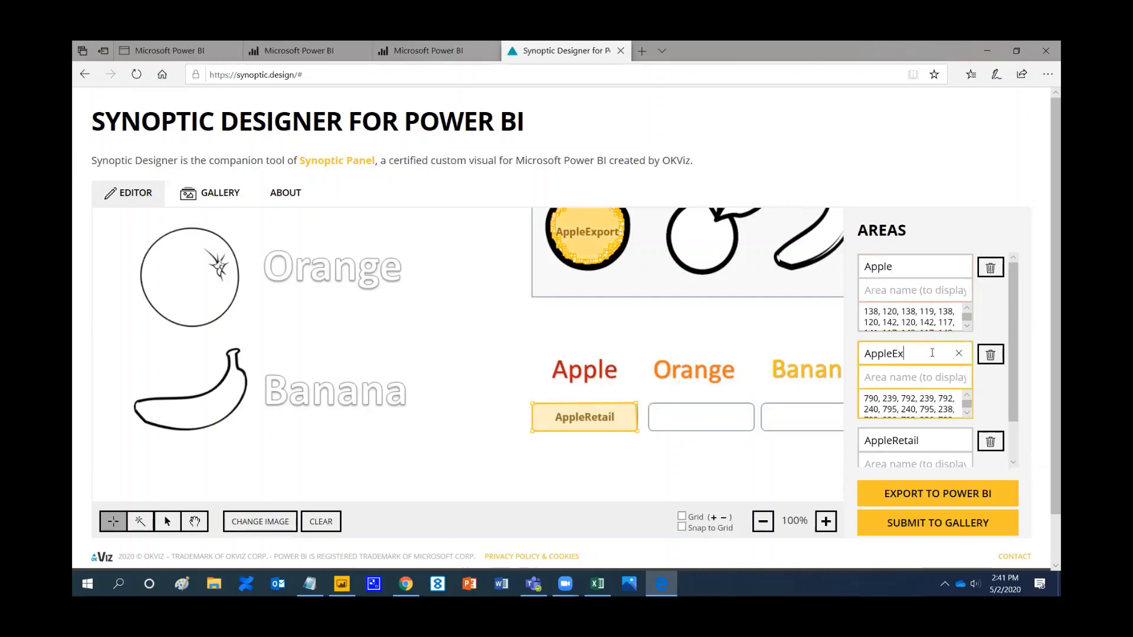
left_click(932, 442)
key("BackSpace")
key("BackSpace")
key("BackSpace")
key("BackSpace")
key("BackSpace")
key("BackSpace")
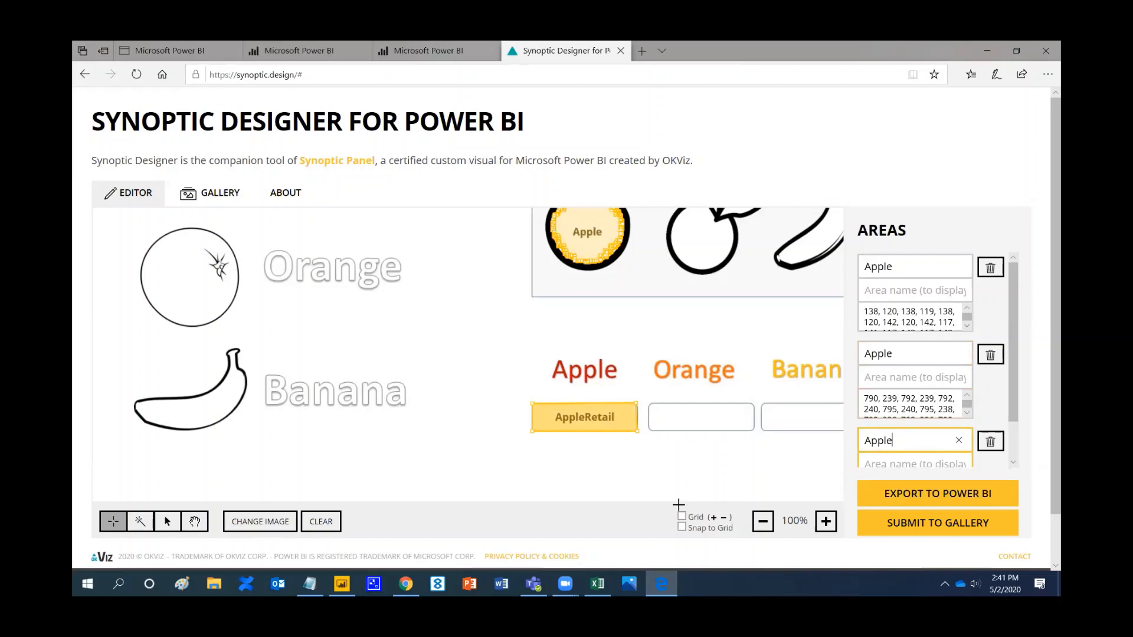
Step: In the Synoptic Panel - Fruit Shop workbook in Excel, review the Entry Id values, the apple fruit names and the Category column
left_click(597, 584)
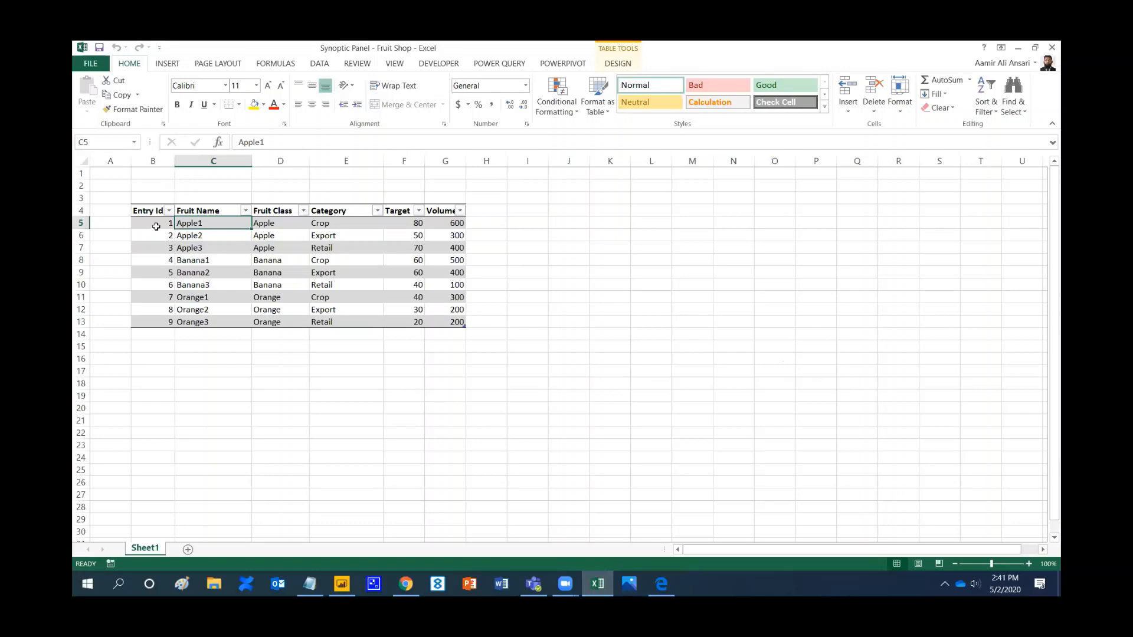
left_click_drag(156, 223, 156, 320)
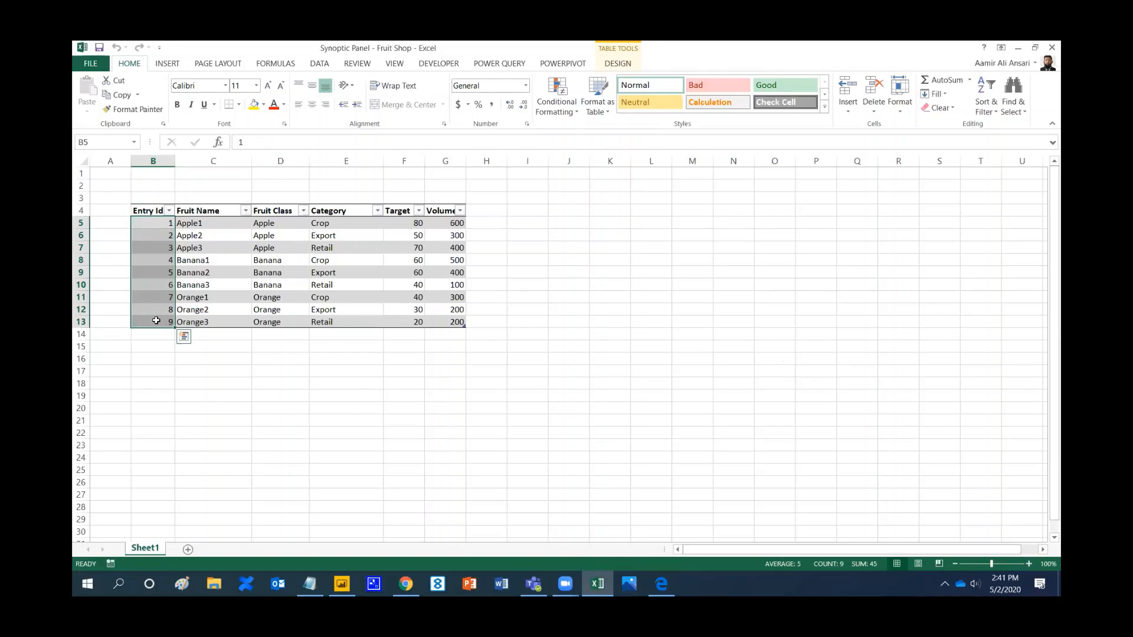
left_click(200, 223)
mouse_move(200, 226)
left_mouse_down()
mouse_move(198, 261)
mouse_move(200, 248)
left_mouse_up()
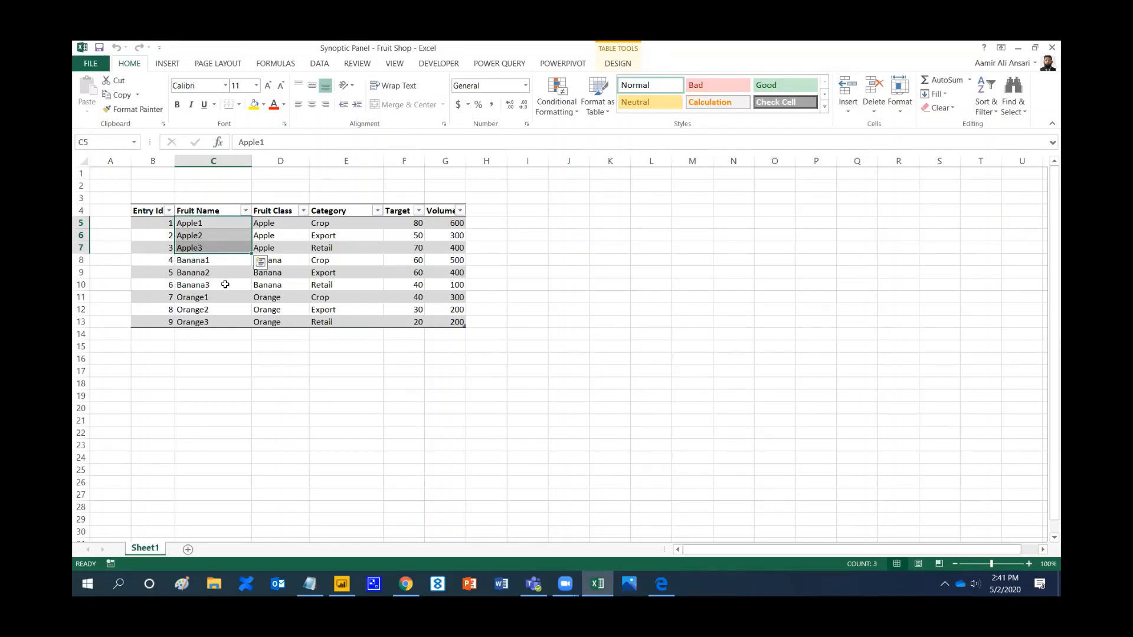
left_click(269, 221)
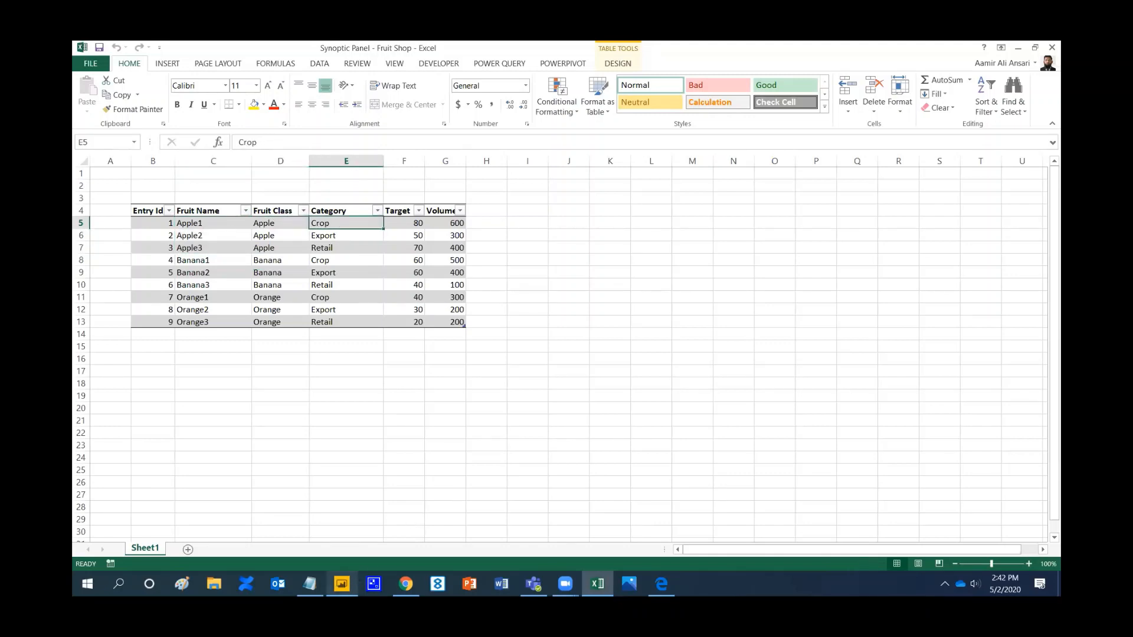
Step: Switch to Power BI Desktop and examine the formula of the FruitAndCategory column in BusinessTable
mouse_move(342, 584)
left_click(344, 537)
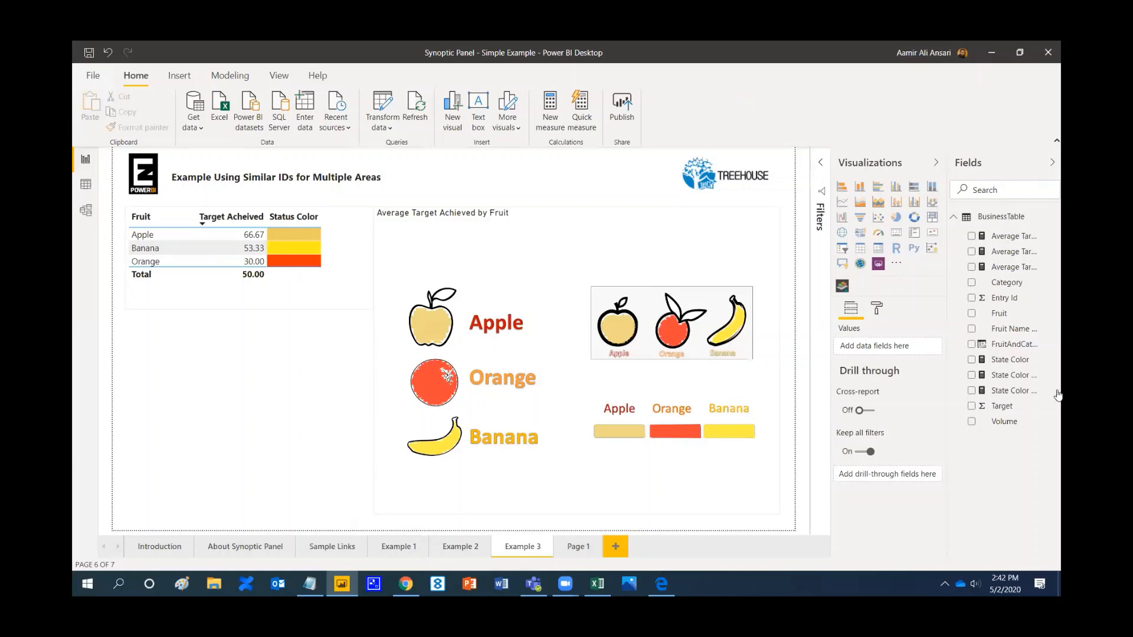
left_click(1015, 345)
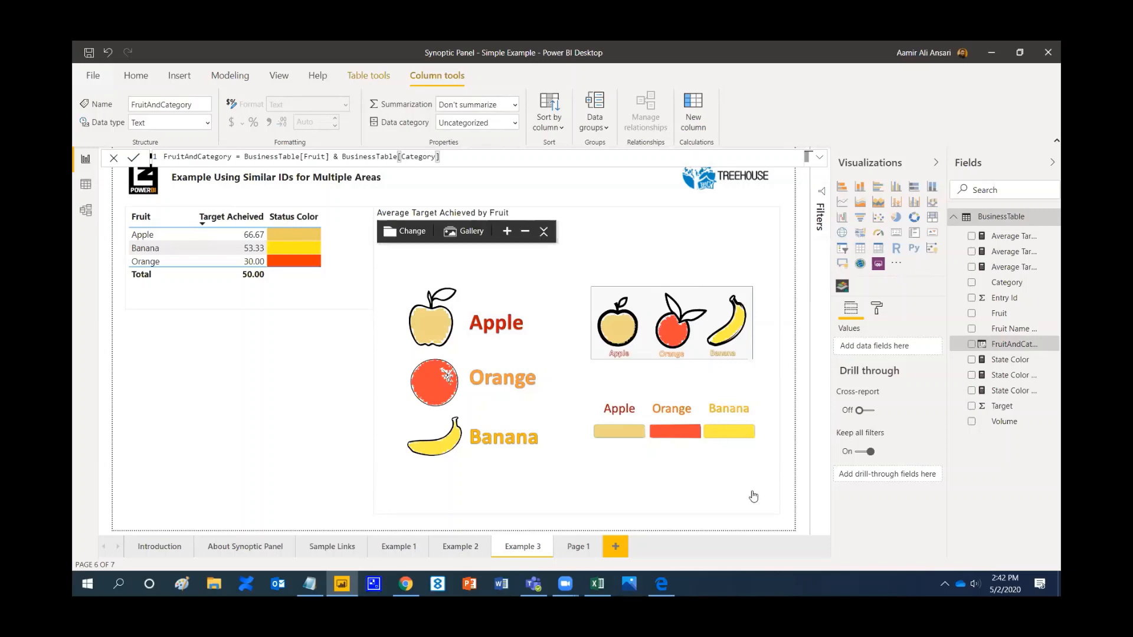
Step: In the browser, leave the Synoptic Designer page for okviz.com and view the Synoptic Panel visual's download page
left_click(661, 584)
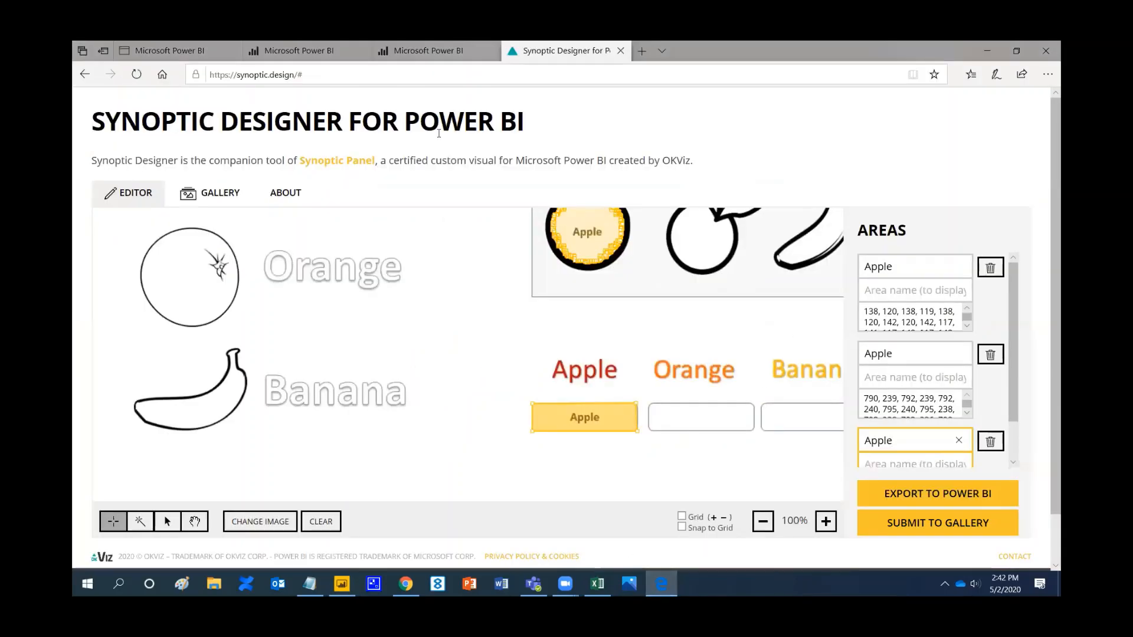
left_click(266, 76)
type("ok")
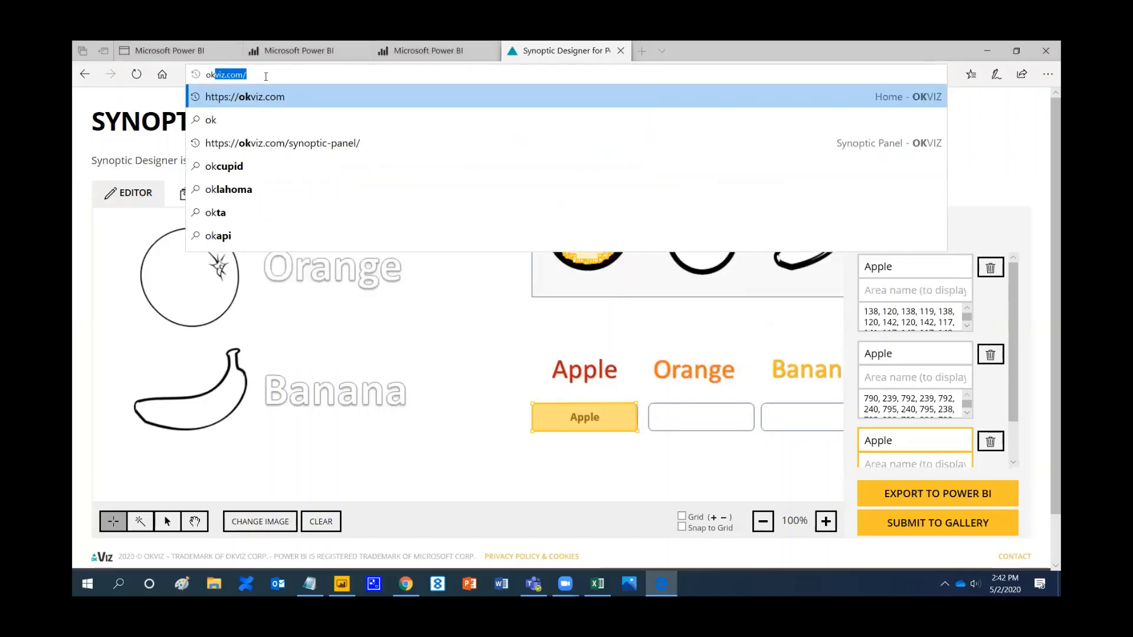
key("Return")
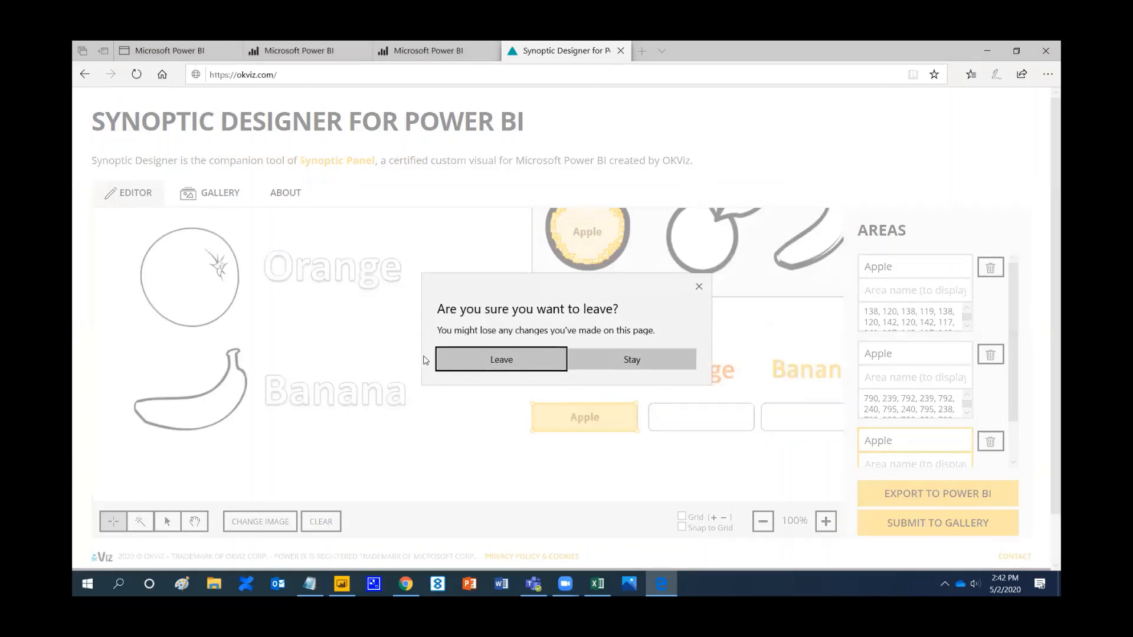
left_click(477, 358)
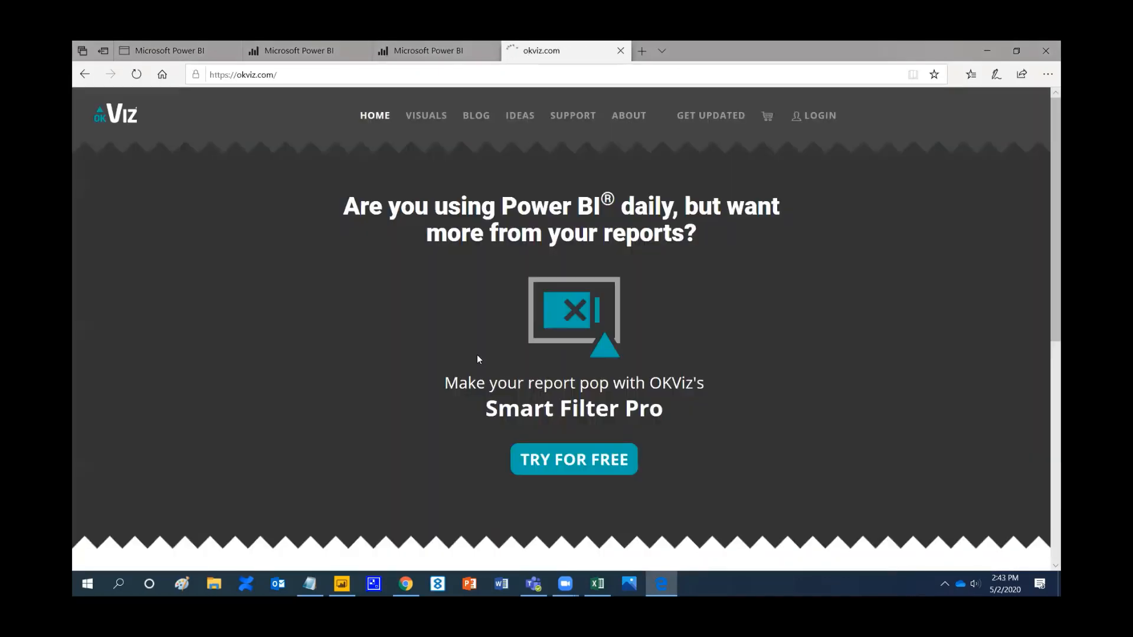
left_click(436, 122)
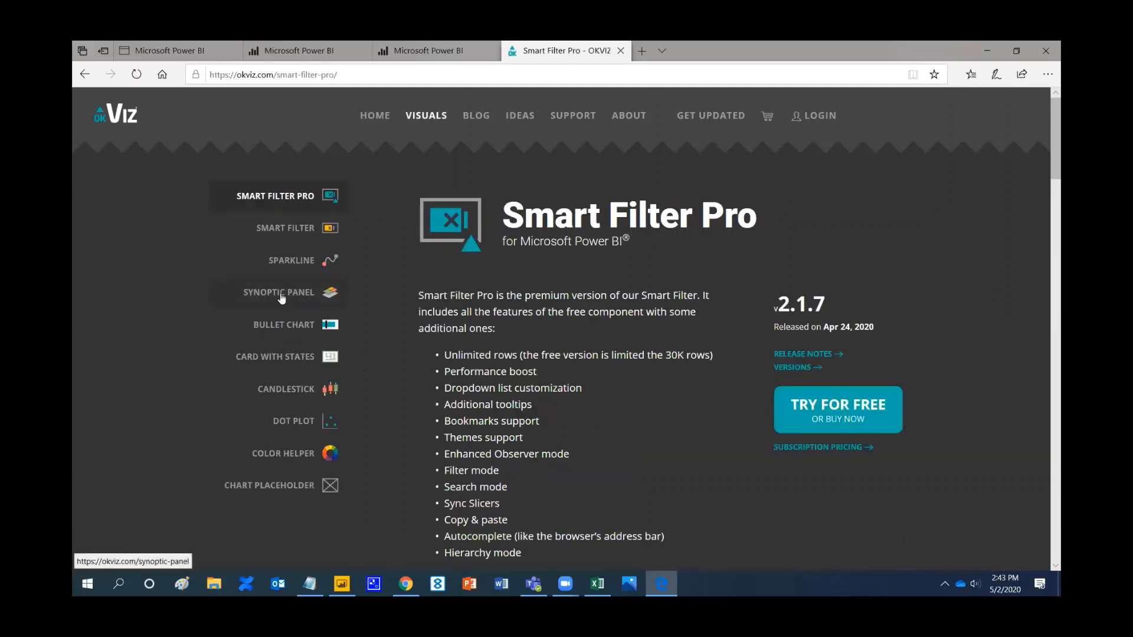
left_click(281, 299)
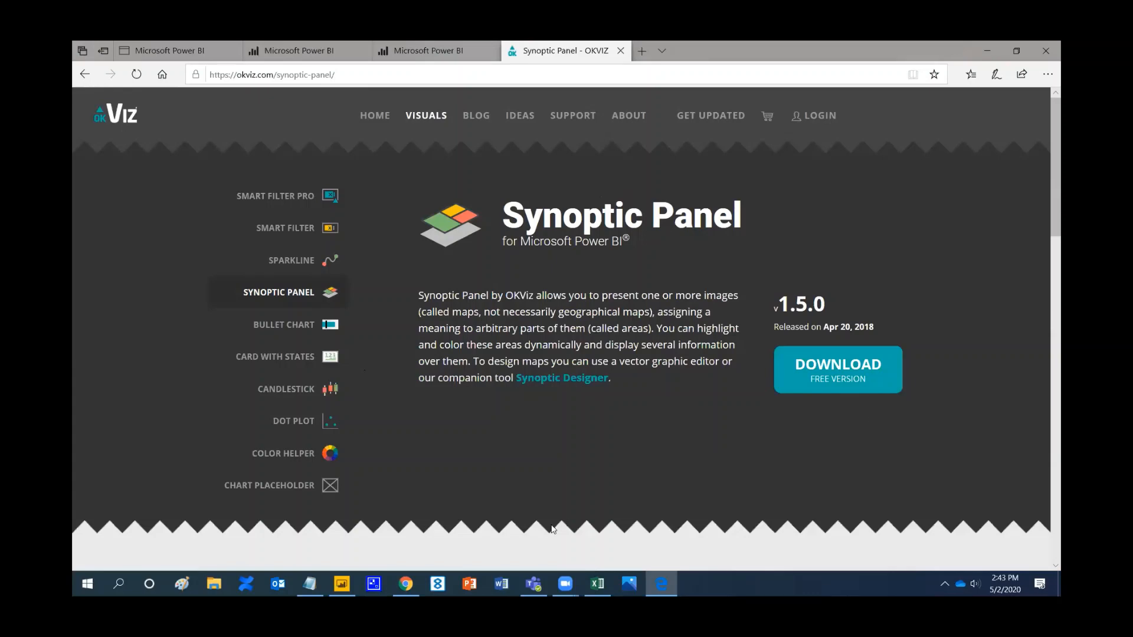
Step: Switch to Power BI Desktop, browse the Custom Visuals folder for the synopticPanelByOKViz.1.5.0.0 file to import, and return to the report without importing
mouse_move(341, 584)
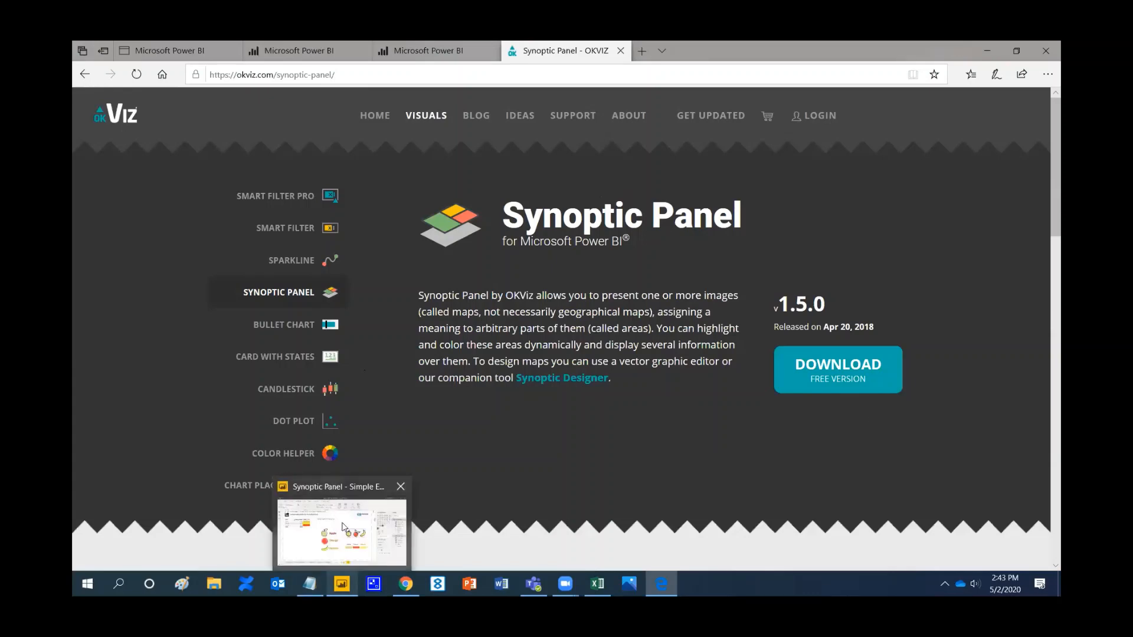
left_click(344, 528)
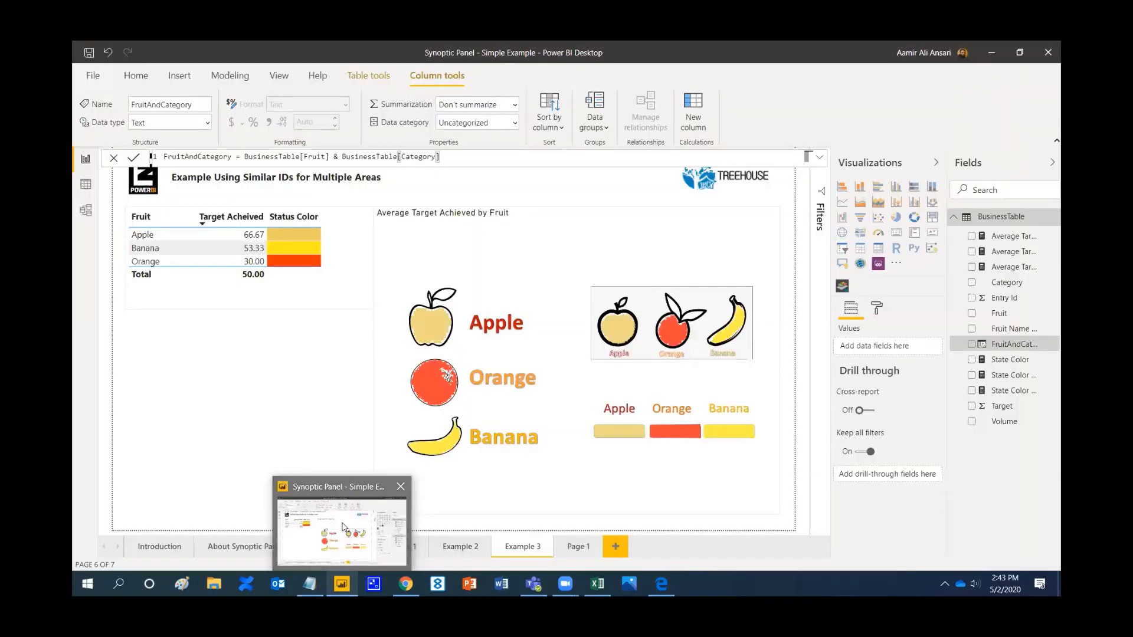
left_click(896, 265)
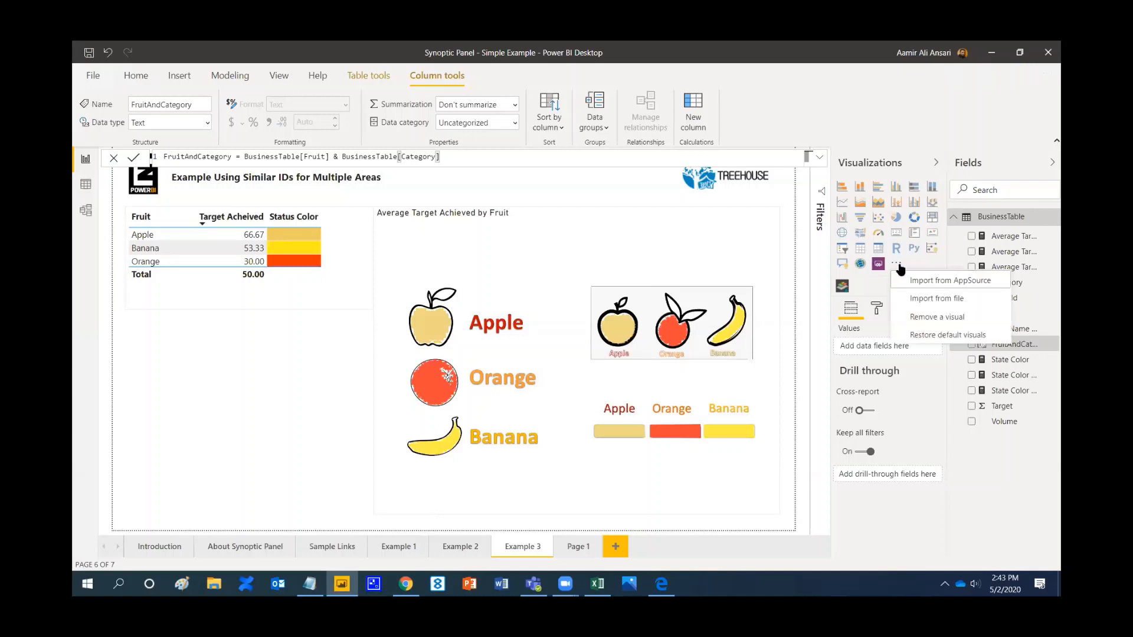
left_click(917, 300)
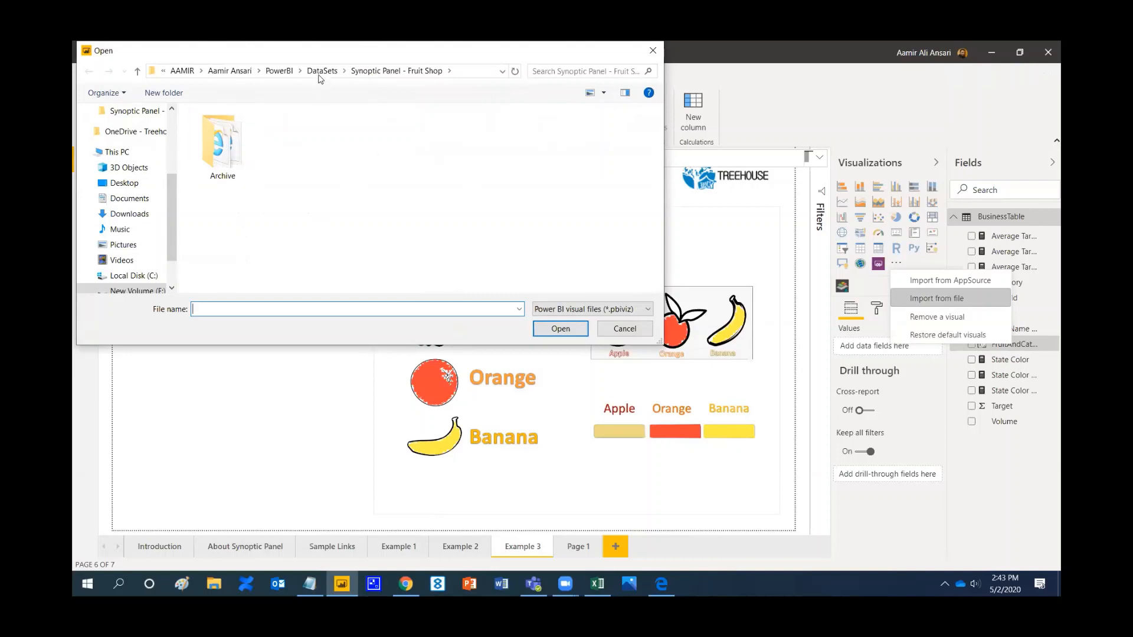
left_click(280, 71)
double_click(253, 214)
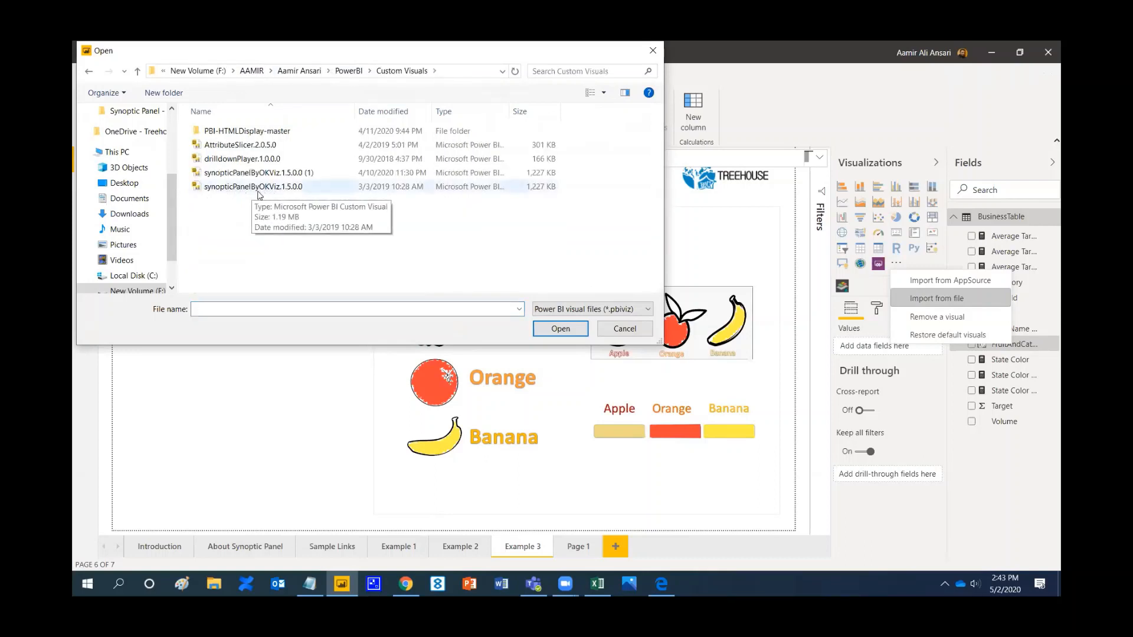
left_click(617, 328)
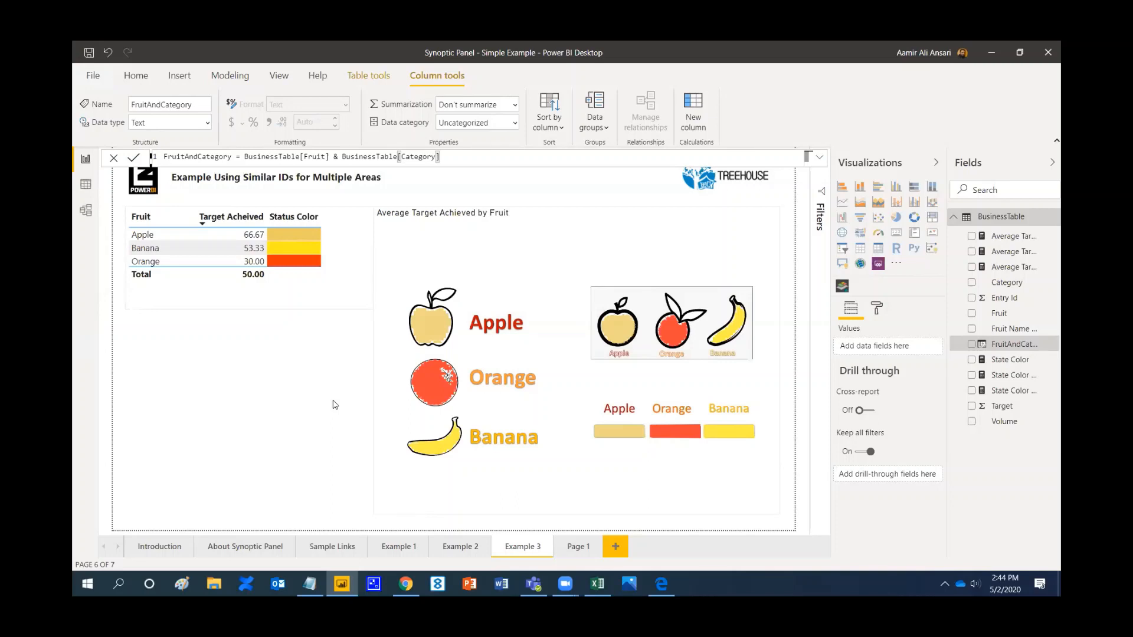
mouse_move(513, 393)
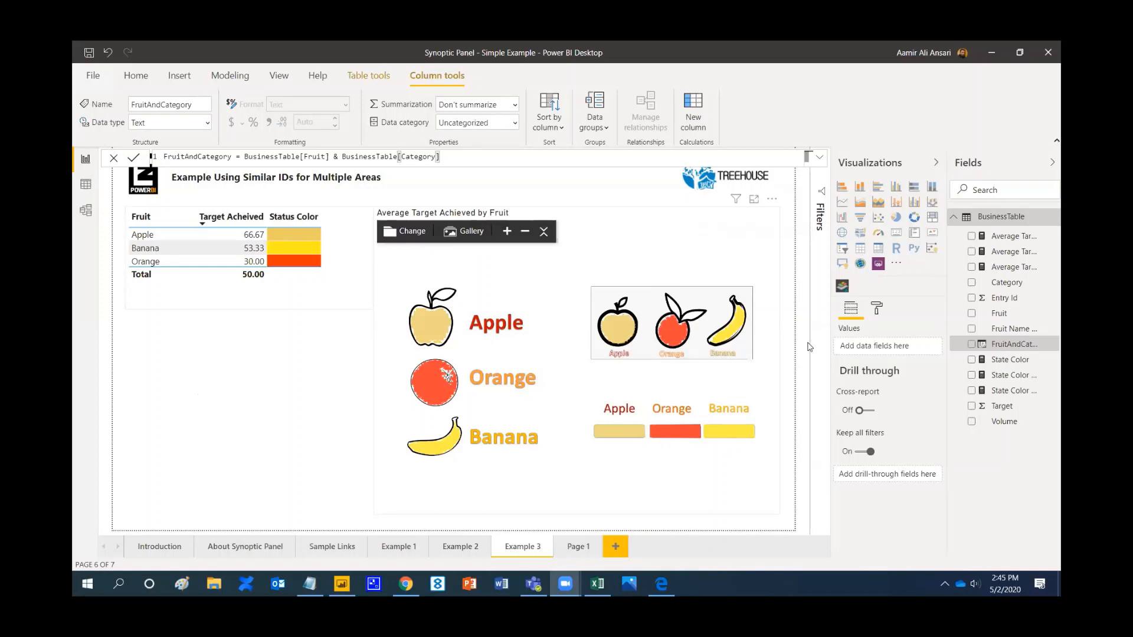
left_click(317, 391)
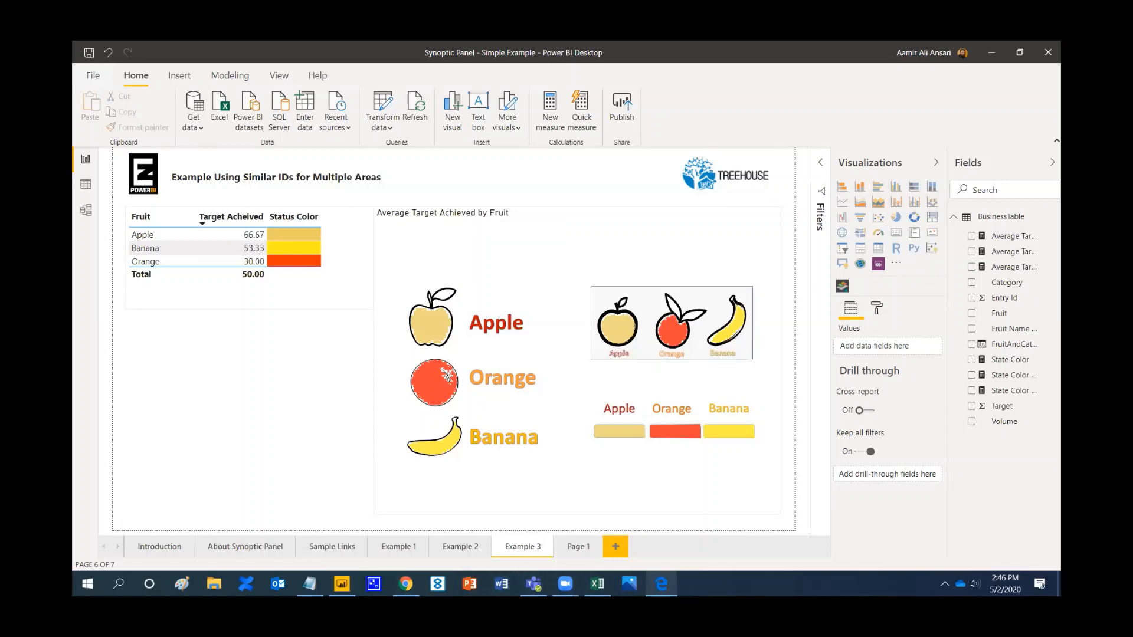
Step: Switch to the browser and view the Data Center Performance Report and the Overview of COVID-19 Situation report as Synoptic Panel samples
mouse_move(661, 584)
left_click(647, 544)
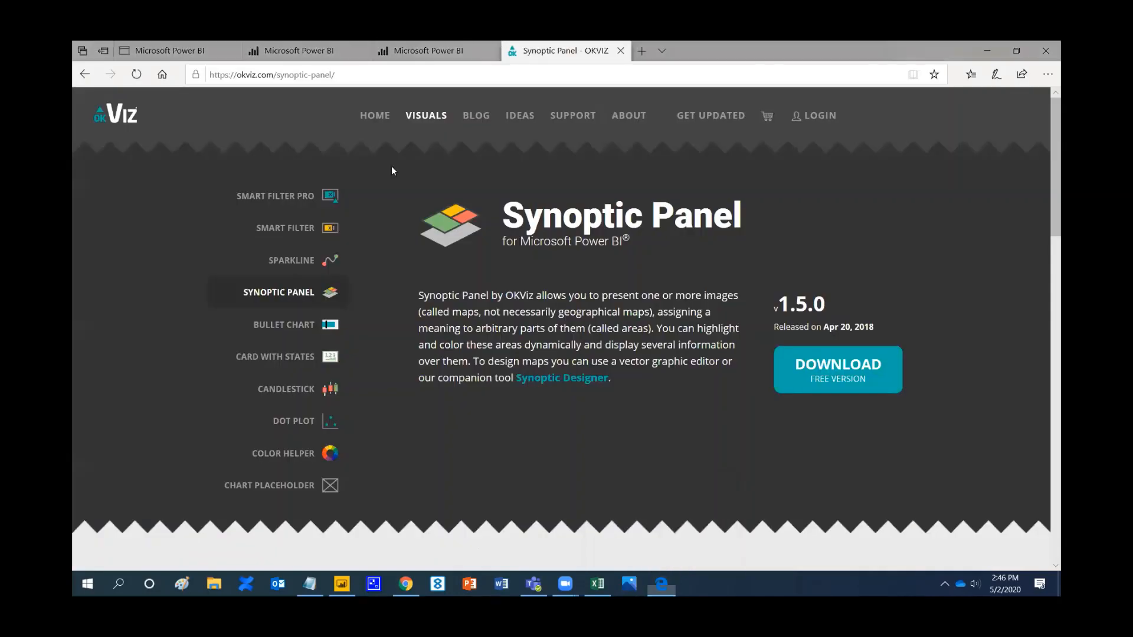
left_click(289, 52)
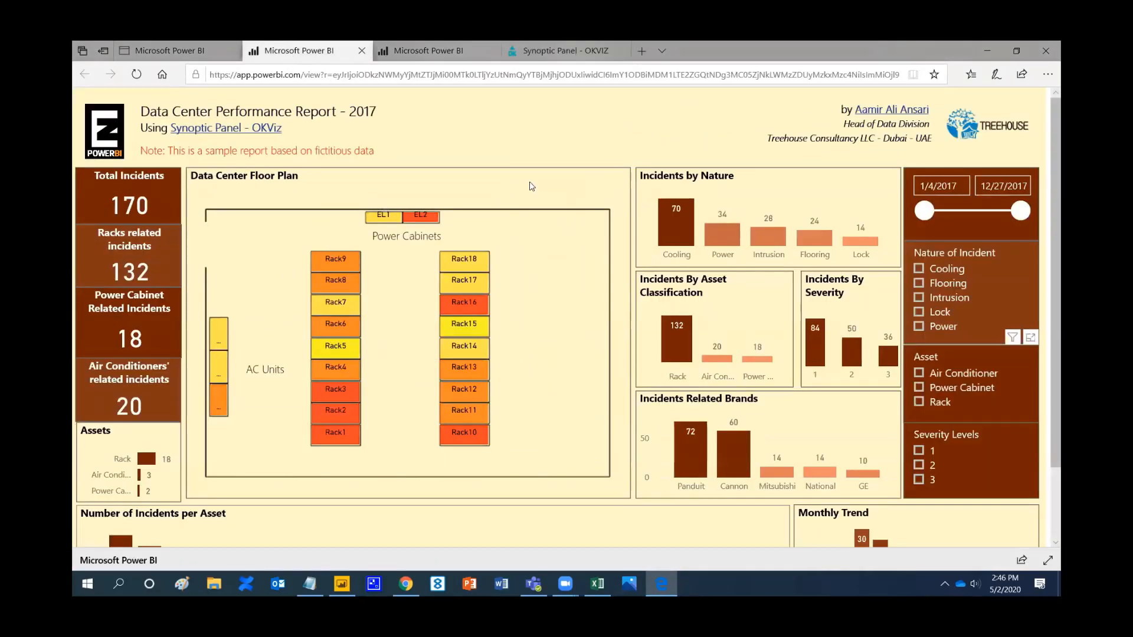
left_click(171, 54)
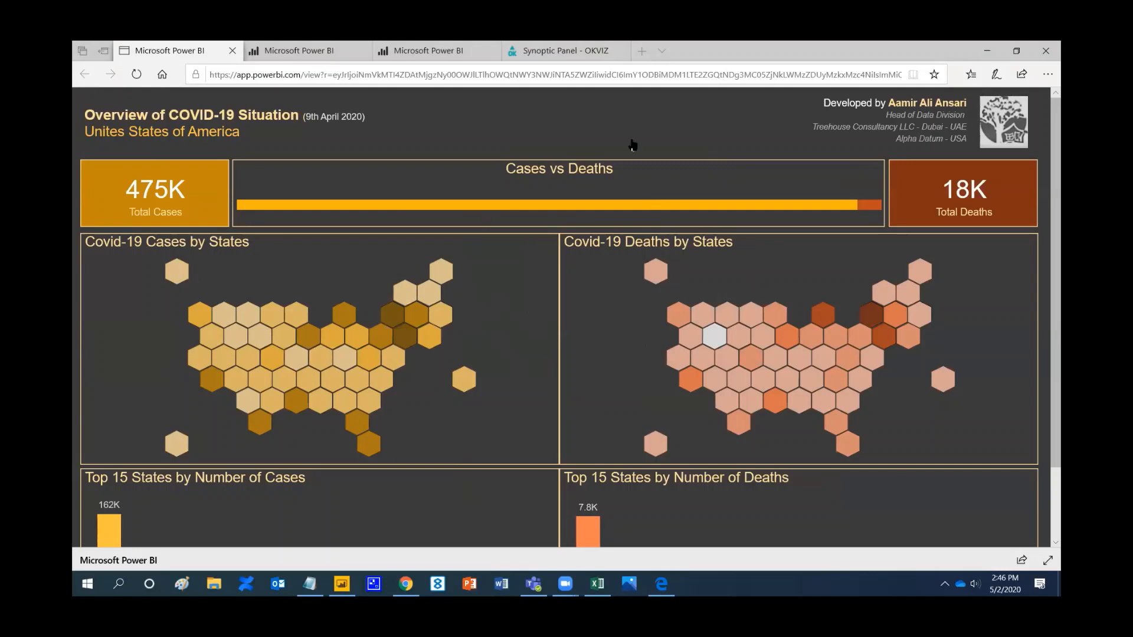
left_click(926, 46)
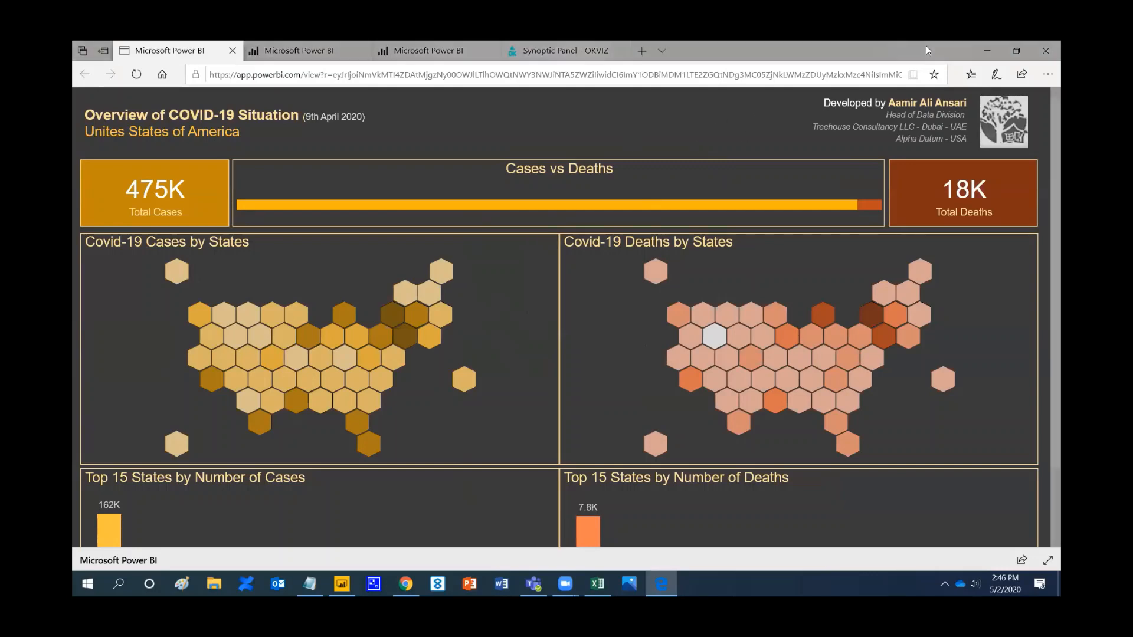